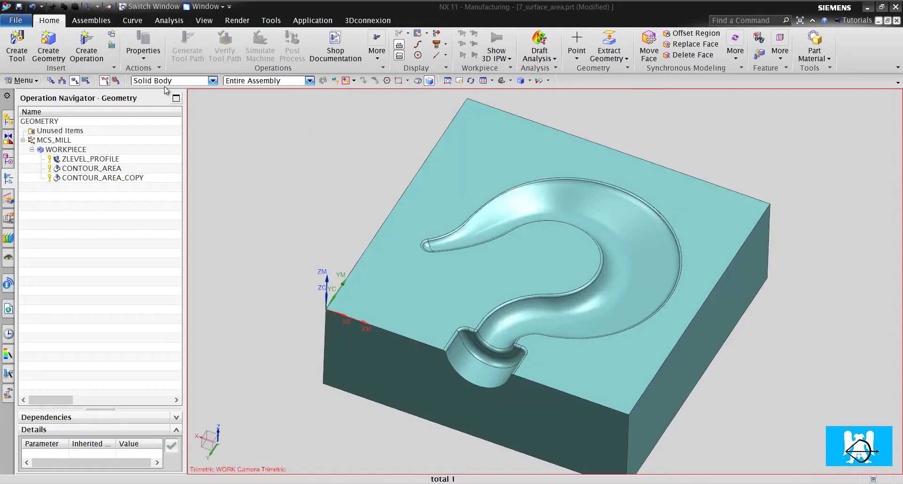
Step: Start a new mill_contour operation with the Contour Surface Area subtype, named CONTOUR_SURFACE_AREA
{"action": "left_click", "coordinate": [86, 46]}
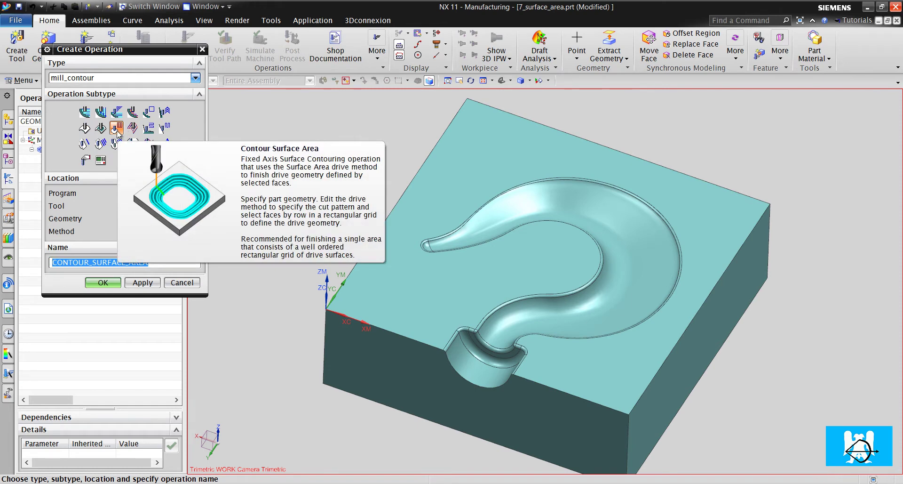
Step: Confirm the Contour Surface Area operation, check its drive method settings, then cancel the whole operation
{"action": "left_click", "coordinate": [104, 282]}
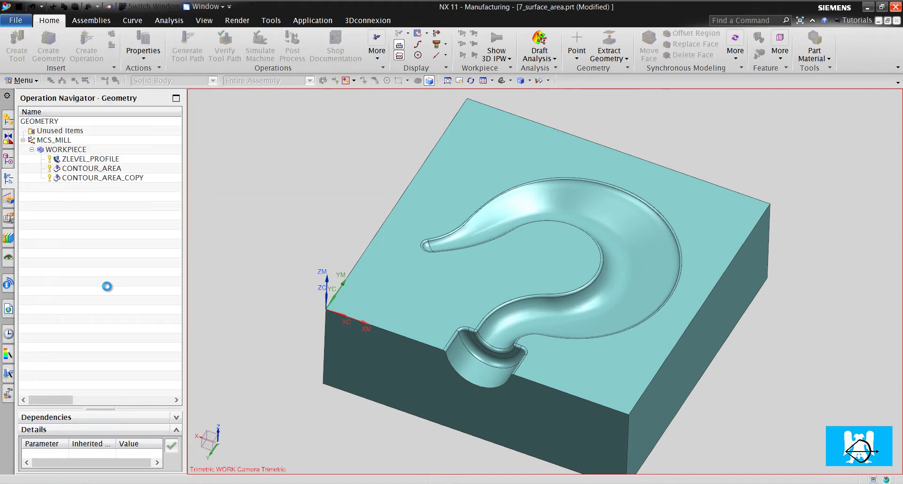
{"action": "left_click", "coordinate": [163, 181]}
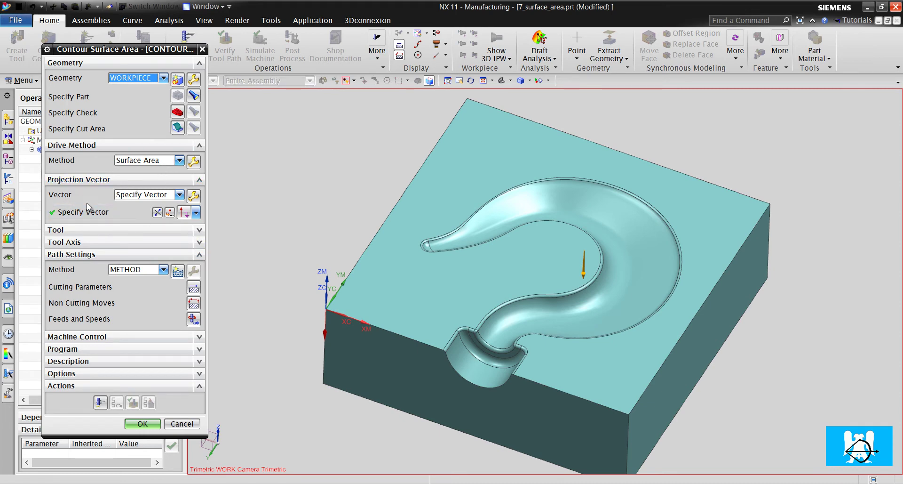
{"action": "left_click", "coordinate": [194, 161]}
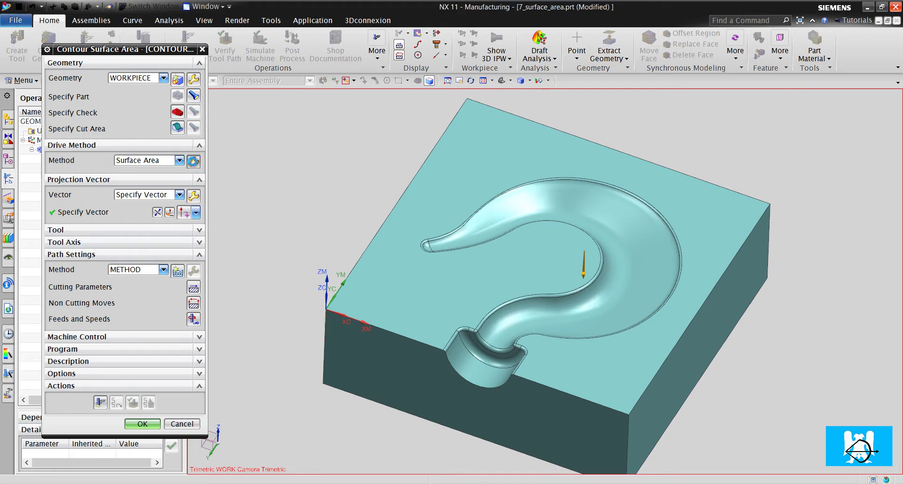
{"action": "left_click", "coordinate": [192, 222]}
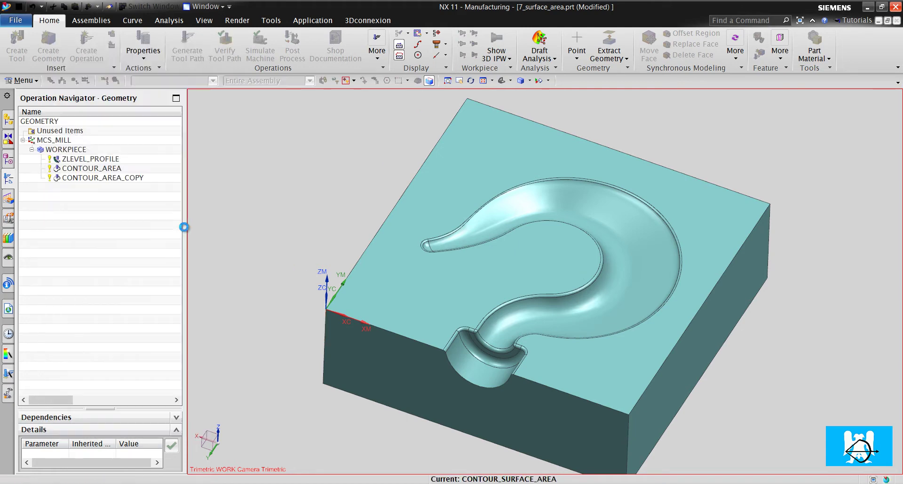
{"action": "left_click", "coordinate": [175, 424]}
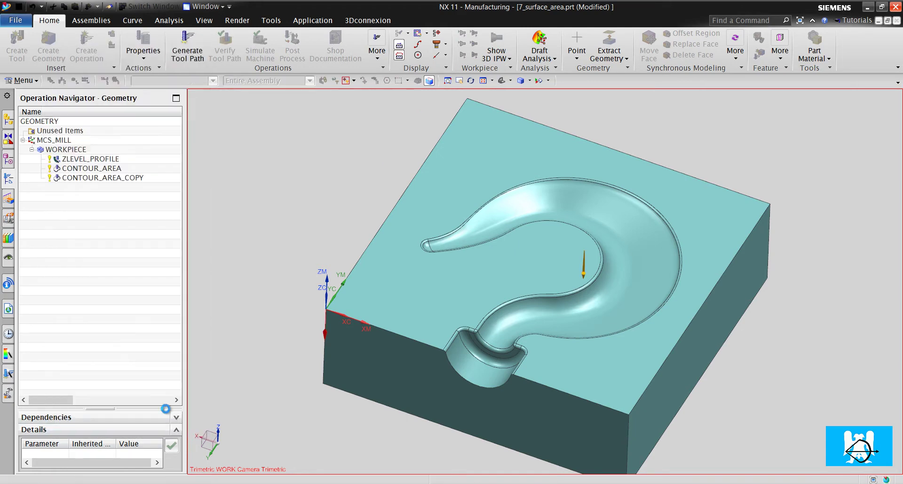
Step: Select the part body and open Edit Object Display (Ctrl+J), closing it without changes
{"action": "scroll", "coordinate": [550, 389], "scroll_direction": "up", "scroll_amount": 5}
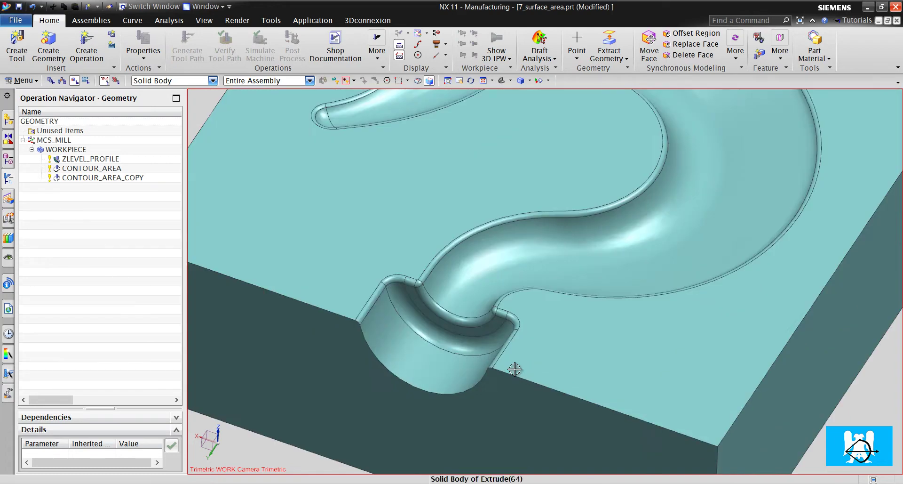
{"action": "scroll", "coordinate": [437, 258], "scroll_direction": "down", "scroll_amount": 5}
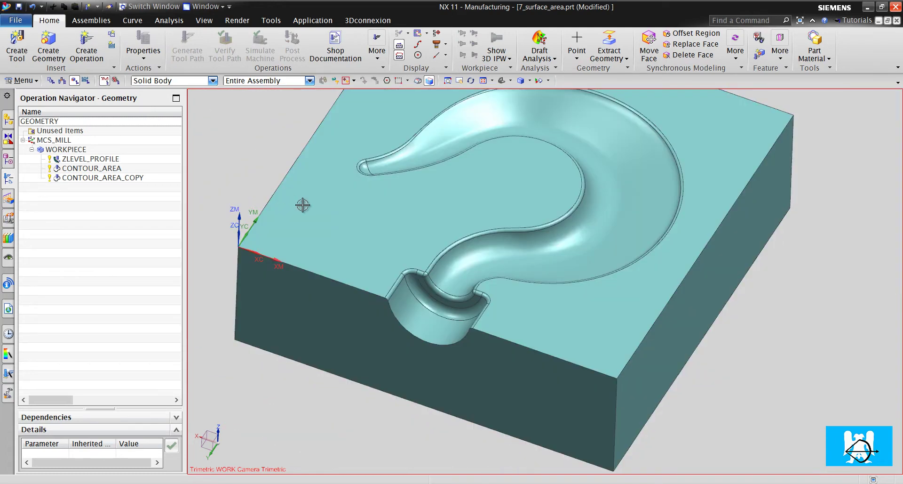
{"action": "left_click", "coordinate": [284, 196]}
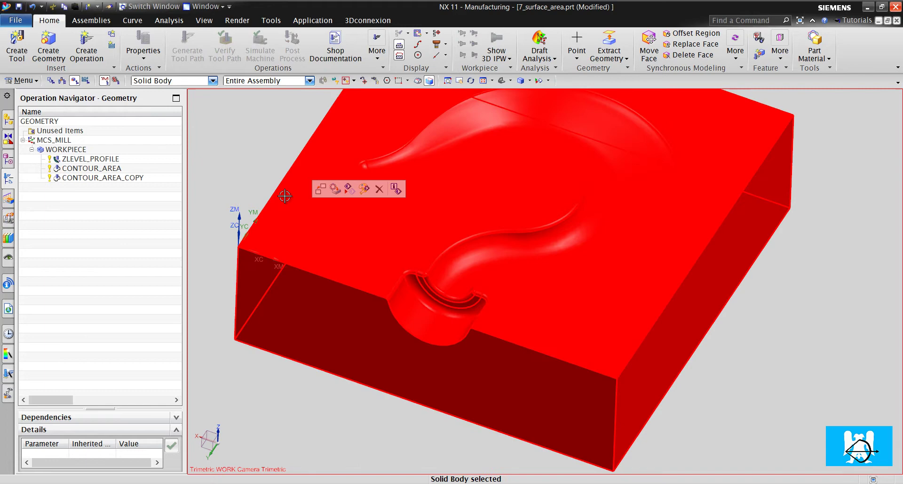
{"action": "key", "text": "ctrl+j"}
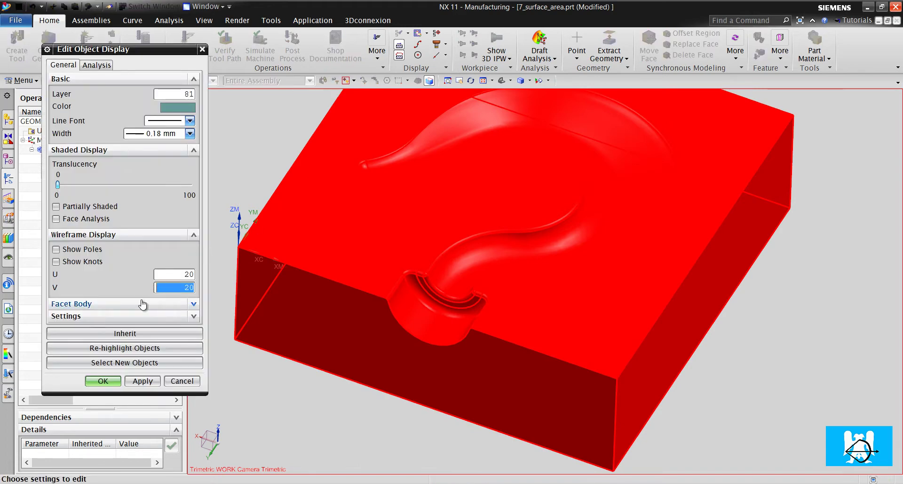
{"action": "left_click", "coordinate": [182, 381]}
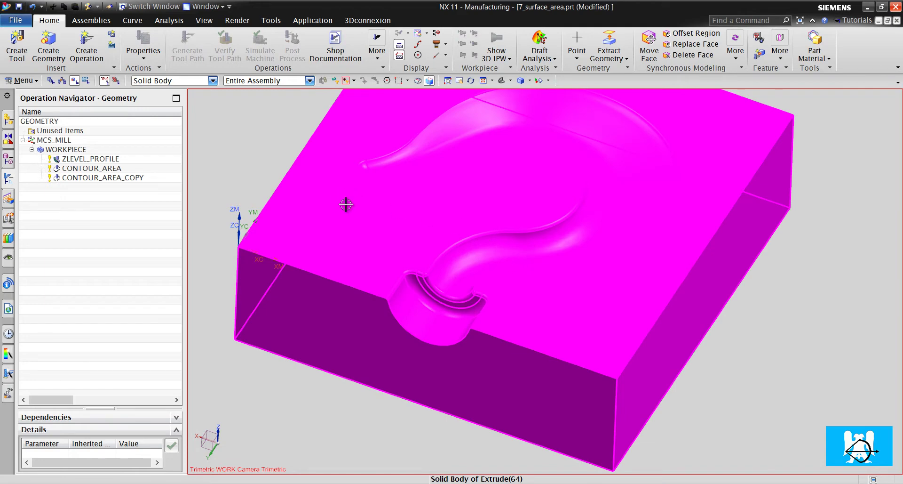
{"action": "scroll", "coordinate": [564, 325], "scroll_direction": "down", "scroll_amount": 2}
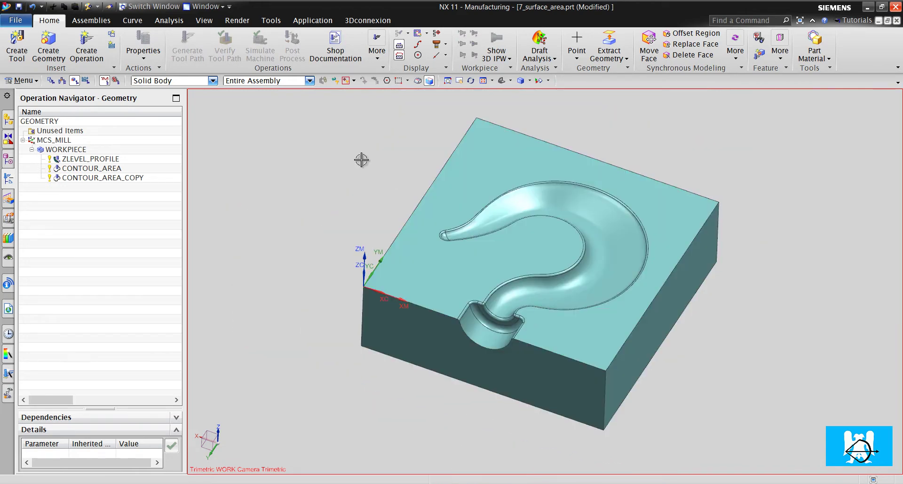
{"action": "left_click", "coordinate": [204, 20]}
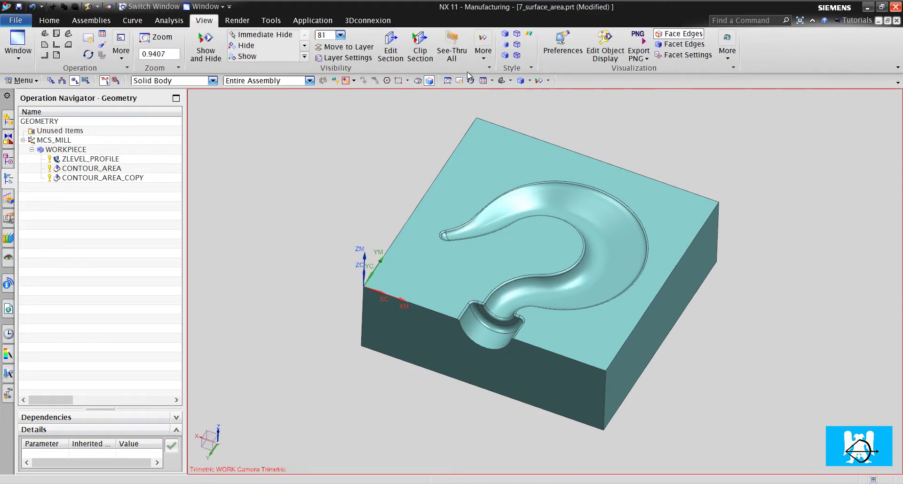
{"action": "left_click", "coordinate": [516, 56]}
{"action": "scroll", "coordinate": [508, 344], "scroll_direction": "up", "scroll_amount": 5}
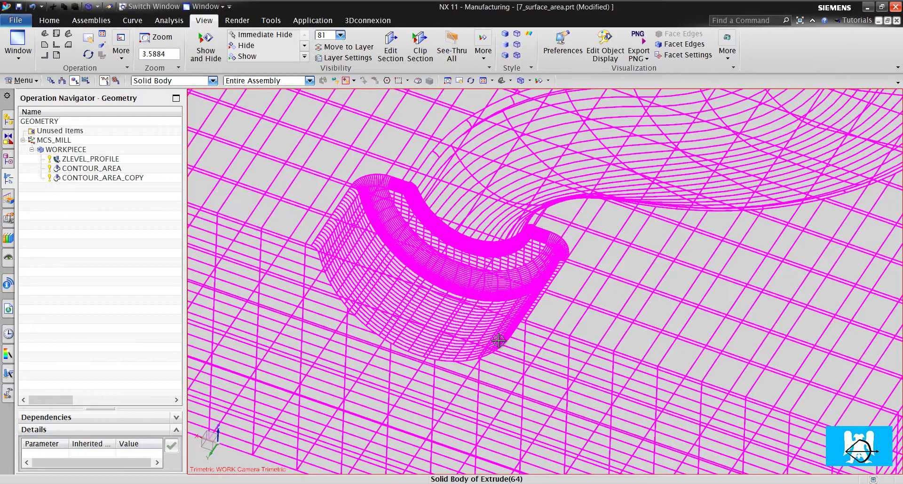
{"action": "scroll", "coordinate": [459, 236], "scroll_direction": "up", "scroll_amount": 2}
{"action": "middle_click_drag", "start_coordinate": [323, 284], "coordinate": [405, 379]}
{"action": "scroll", "coordinate": [405, 379], "scroll_direction": "down", "scroll_amount": 7}
{"action": "middle_click_drag", "start_coordinate": [442, 287], "coordinate": [423, 254]}
{"action": "scroll", "coordinate": [343, 232], "scroll_direction": "up", "scroll_amount": 7}
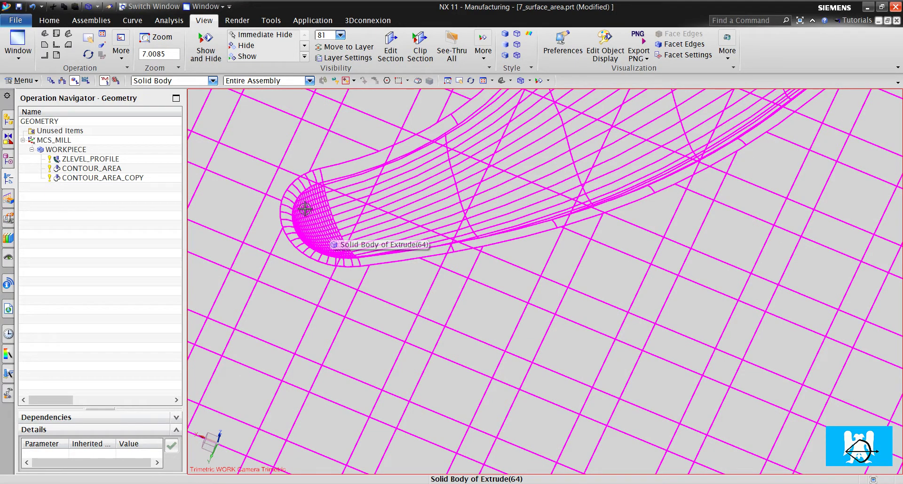
{"action": "scroll", "coordinate": [305, 209], "scroll_direction": "up", "scroll_amount": 4}
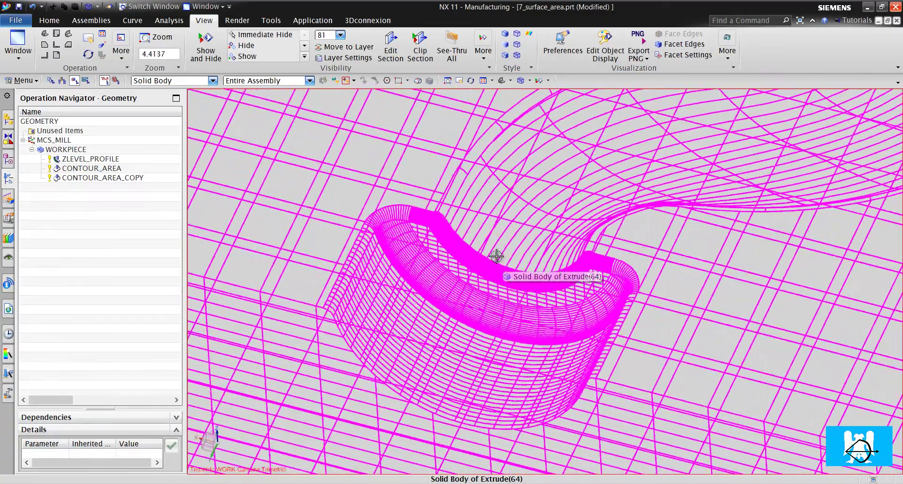
{"action": "middle_click_drag", "start_coordinate": [496, 256], "coordinate": [567, 345]}
{"action": "scroll", "coordinate": [568, 345], "scroll_direction": "down", "scroll_amount": 4}
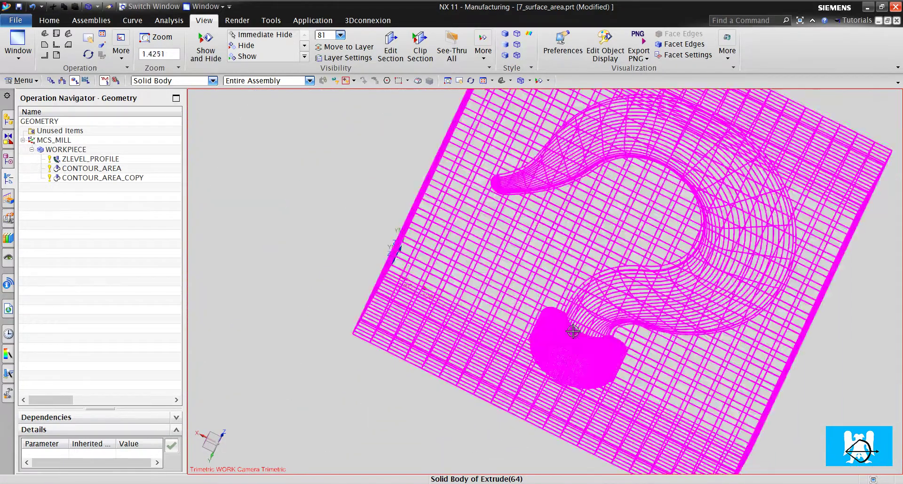
{"action": "right_click_drag", "start_coordinate": [281, 216], "coordinate": [294, 169]}
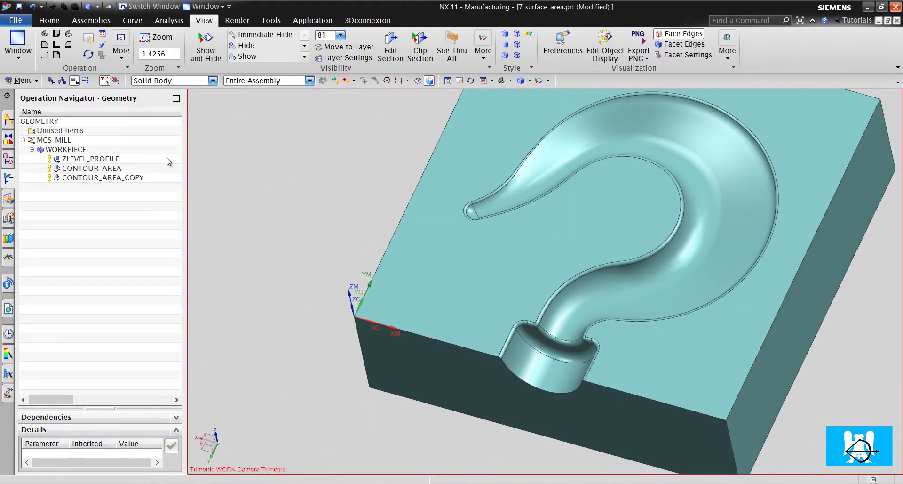
Step: Display the ZLEVEL_PROFILE toolpath and zoom and orbit to inspect it
{"action": "left_click", "coordinate": [130, 162]}
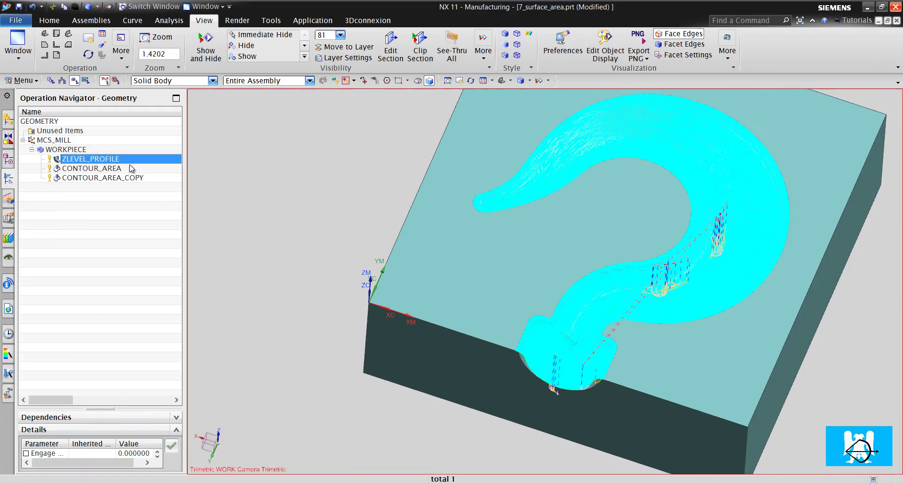
{"action": "scroll", "coordinate": [690, 185], "scroll_direction": "up", "scroll_amount": 3}
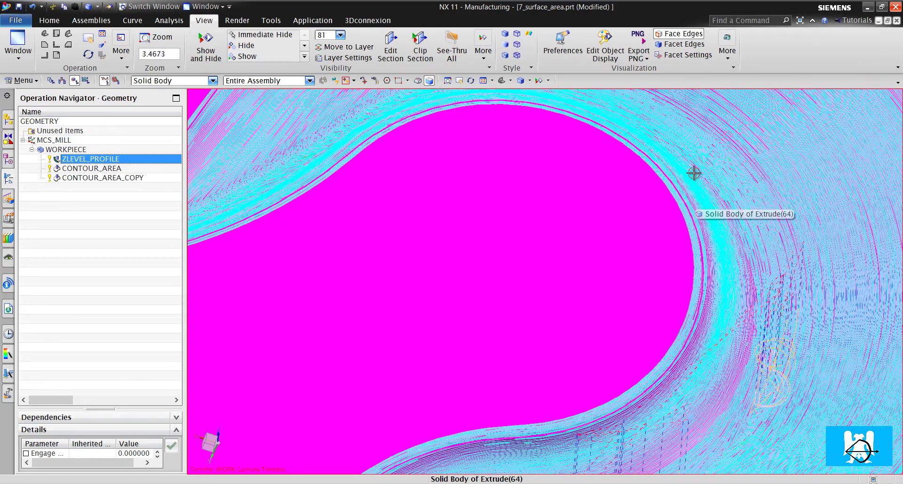
{"action": "scroll", "coordinate": [760, 246], "scroll_direction": "down", "scroll_amount": 2}
{"action": "scroll", "coordinate": [762, 254], "scroll_direction": "up", "scroll_amount": 6}
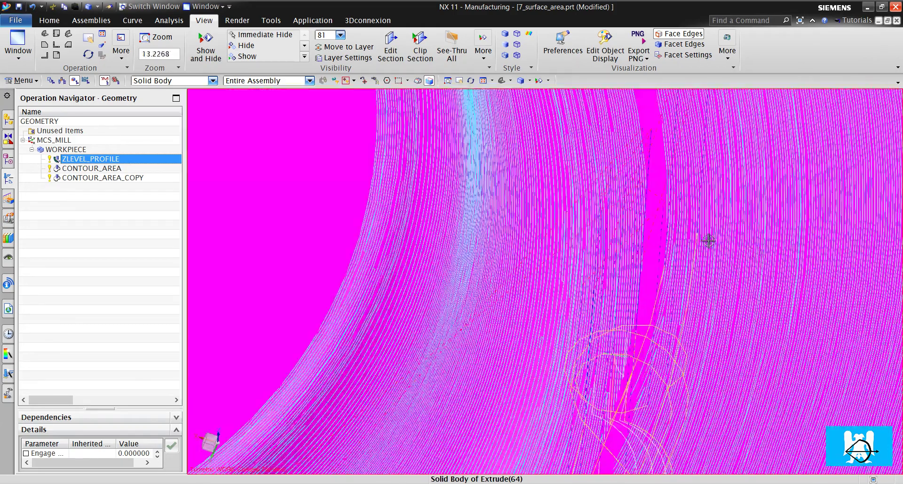
{"action": "scroll", "coordinate": [709, 240], "scroll_direction": "down", "scroll_amount": 8}
{"action": "middle_click_drag", "start_coordinate": [666, 205], "coordinate": [668, 201]}
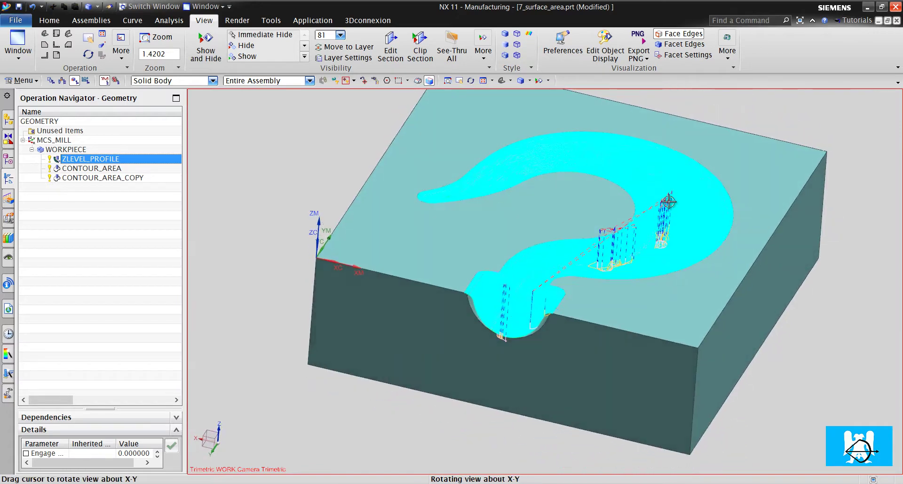
Step: Clear the toolpath display, then show ZLEVEL_PROFILE again and zoom in on its cutting levels
{"action": "left_click", "coordinate": [130, 229]}
{"action": "scroll", "coordinate": [782, 209], "scroll_direction": "up", "scroll_amount": 4}
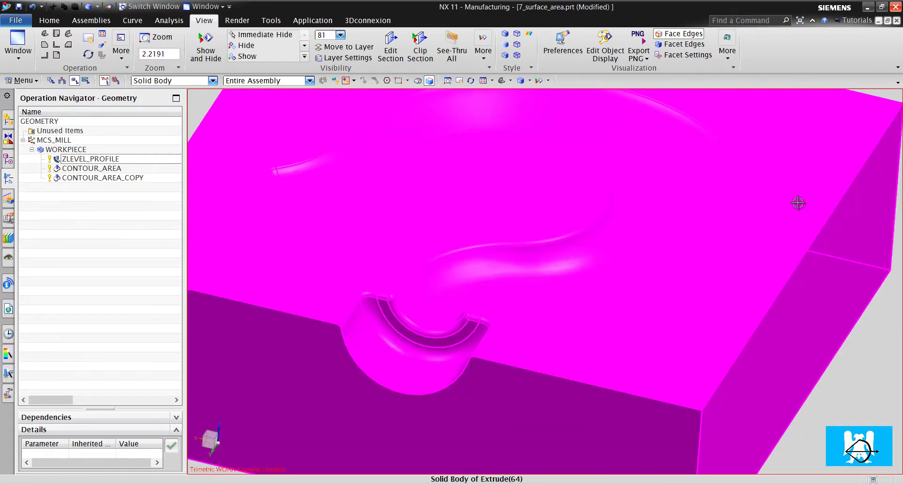
{"action": "scroll", "coordinate": [804, 230], "scroll_direction": "down", "scroll_amount": 2}
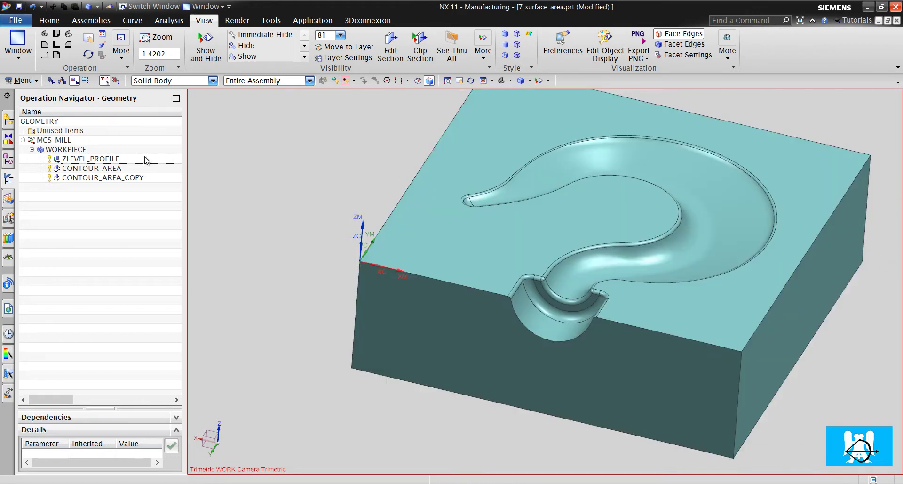
{"action": "left_click", "coordinate": [144, 159]}
{"action": "scroll", "coordinate": [669, 244], "scroll_direction": "up", "scroll_amount": 7}
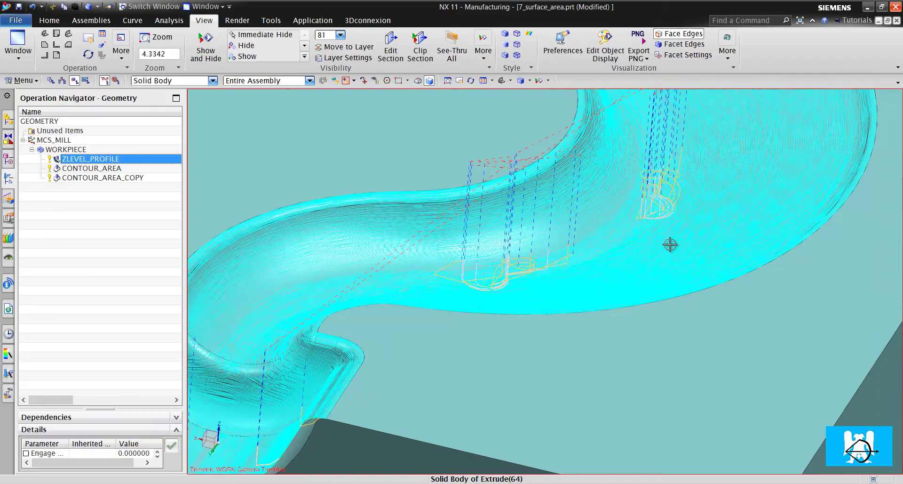
{"action": "scroll", "coordinate": [430, 307], "scroll_direction": "up", "scroll_amount": 5}
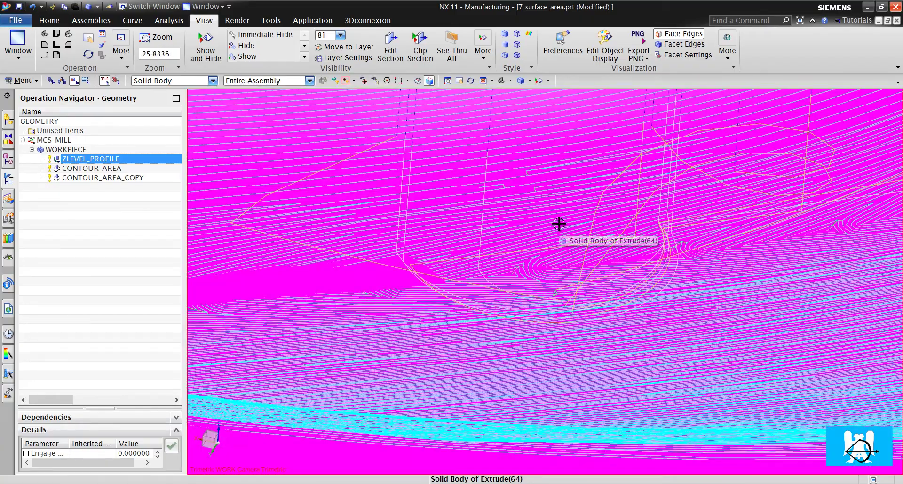
{"action": "scroll", "coordinate": [559, 224], "scroll_direction": "down", "scroll_amount": 6}
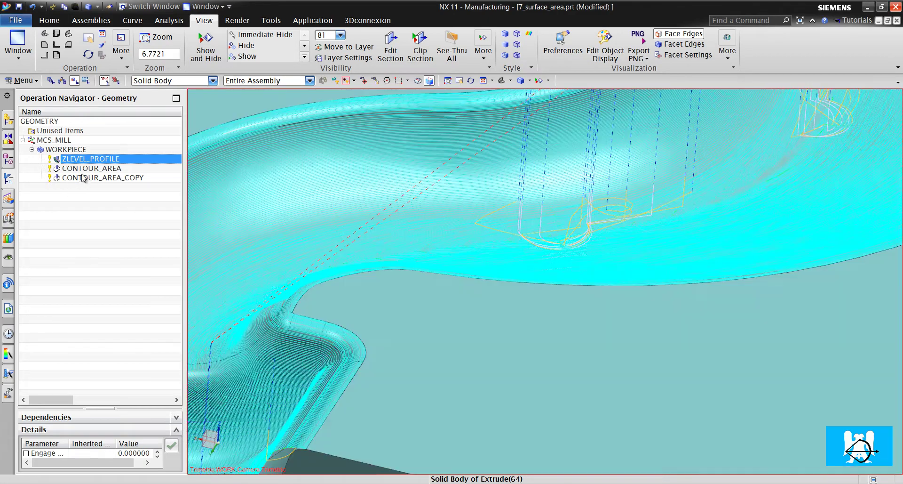
{"action": "left_click", "coordinate": [92, 168]}
{"action": "middle_click_drag", "start_coordinate": [620, 238], "coordinate": [378, 319]}
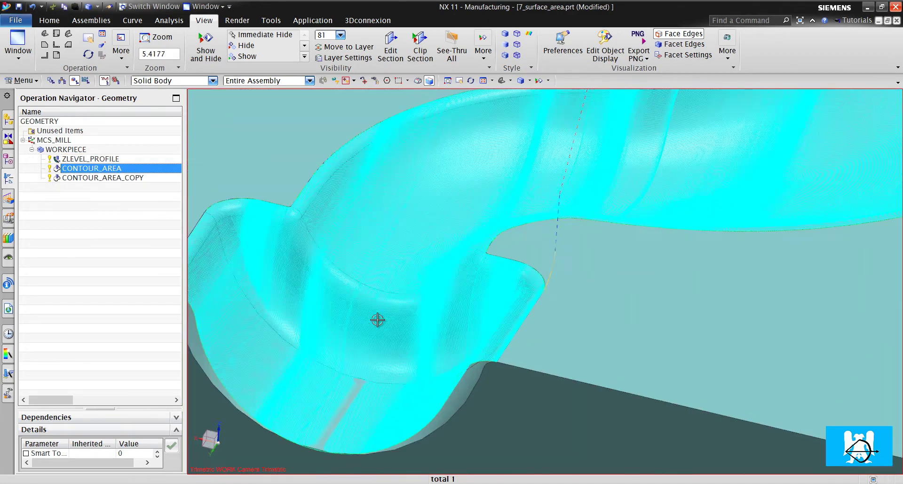
{"action": "scroll", "coordinate": [363, 297], "scroll_direction": "up", "scroll_amount": 3}
{"action": "middle_click_drag", "start_coordinate": [394, 286], "coordinate": [301, 269]}
{"action": "scroll", "coordinate": [302, 272], "scroll_direction": "up", "scroll_amount": 4}
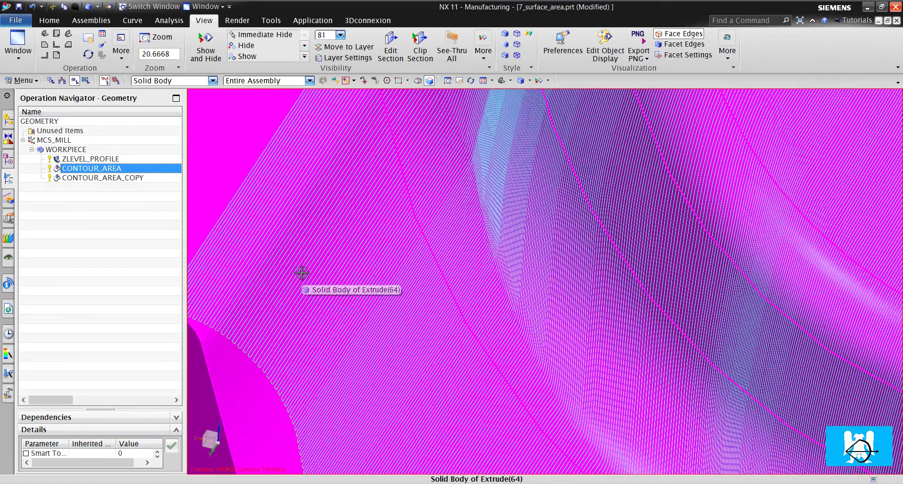
{"action": "scroll", "coordinate": [303, 272], "scroll_direction": "down", "scroll_amount": 7}
{"action": "middle_click_drag", "start_coordinate": [317, 295], "coordinate": [386, 240]}
{"action": "scroll", "coordinate": [587, 274], "scroll_direction": "down", "scroll_amount": 4}
{"action": "scroll", "coordinate": [343, 198], "scroll_direction": "up", "scroll_amount": 11}
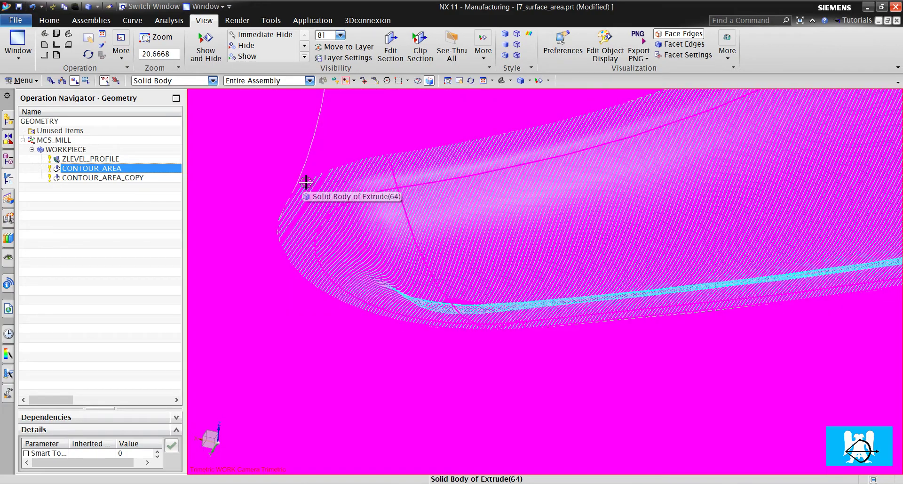
{"action": "scroll", "coordinate": [316, 172], "scroll_direction": "down", "scroll_amount": 11}
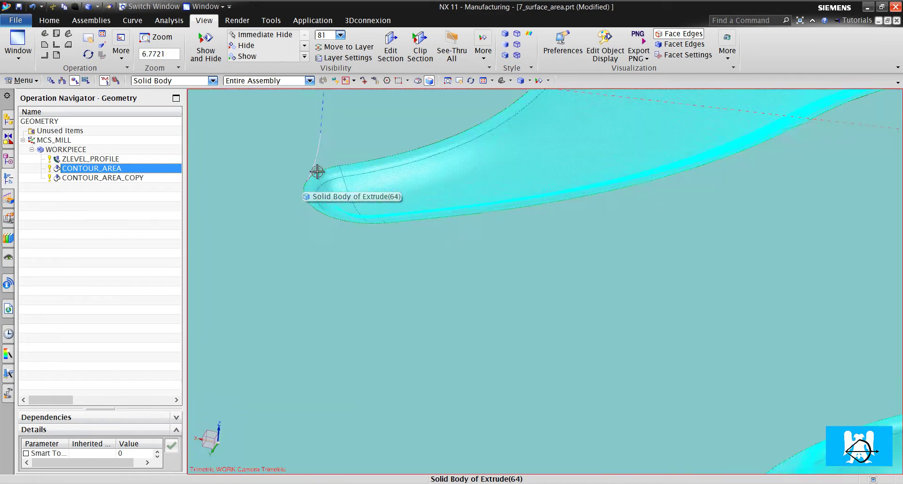
{"action": "scroll", "coordinate": [630, 302], "scroll_direction": "up", "scroll_amount": 2}
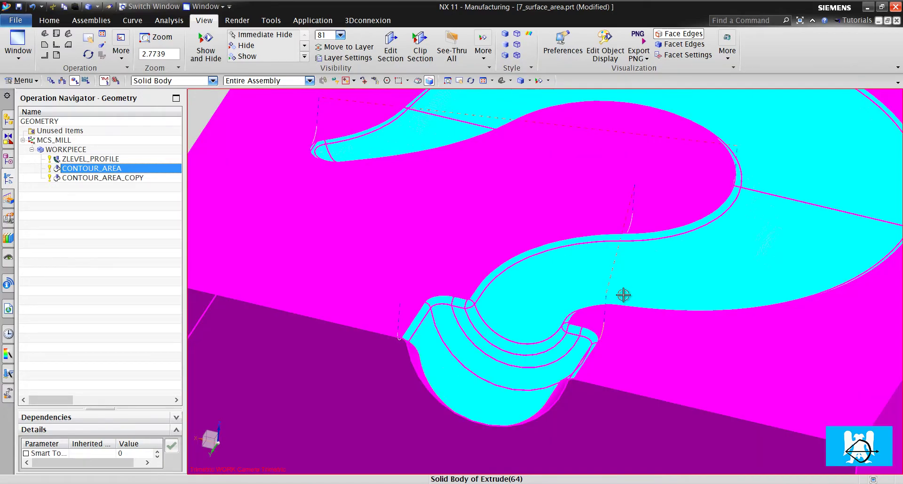
{"action": "scroll", "coordinate": [628, 296], "scroll_direction": "up", "scroll_amount": 7}
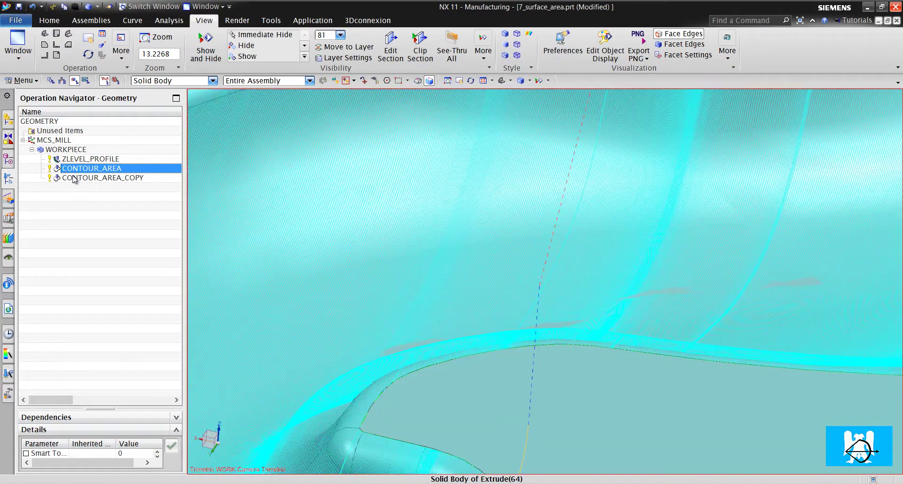
Step: Display the CONTOUR_AREA_COPY toolpath and zoom in to review it
{"action": "left_click", "coordinate": [70, 178]}
{"action": "scroll", "coordinate": [296, 217], "scroll_direction": "down", "scroll_amount": 3}
{"action": "scroll", "coordinate": [515, 254], "scroll_direction": "down", "scroll_amount": 3}
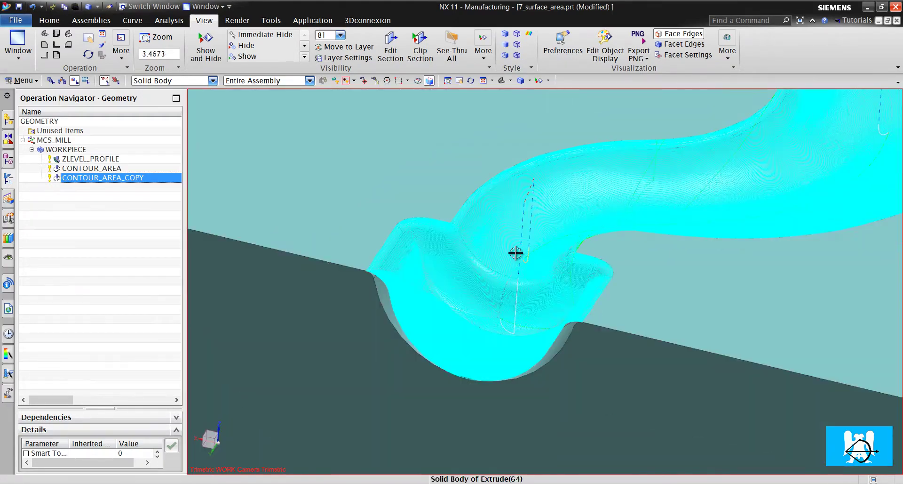
{"action": "scroll", "coordinate": [540, 253], "scroll_direction": "up", "scroll_amount": 7}
{"action": "scroll", "coordinate": [517, 242], "scroll_direction": "down", "scroll_amount": 11}
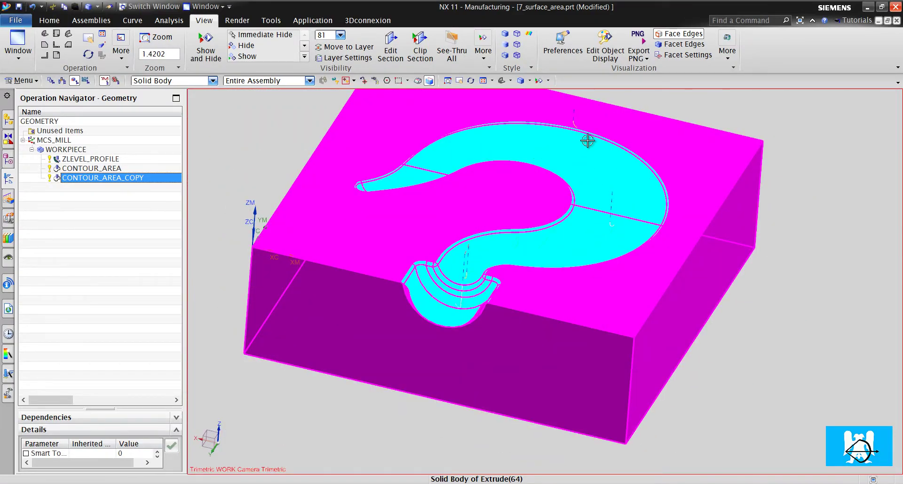
{"action": "scroll", "coordinate": [587, 137], "scroll_direction": "up", "scroll_amount": 2}
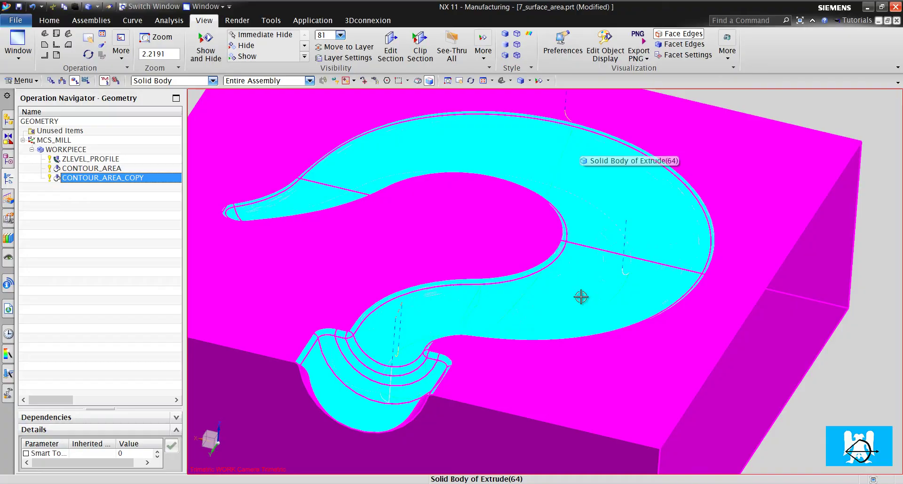
{"action": "scroll", "coordinate": [573, 294], "scroll_direction": "up", "scroll_amount": 1}
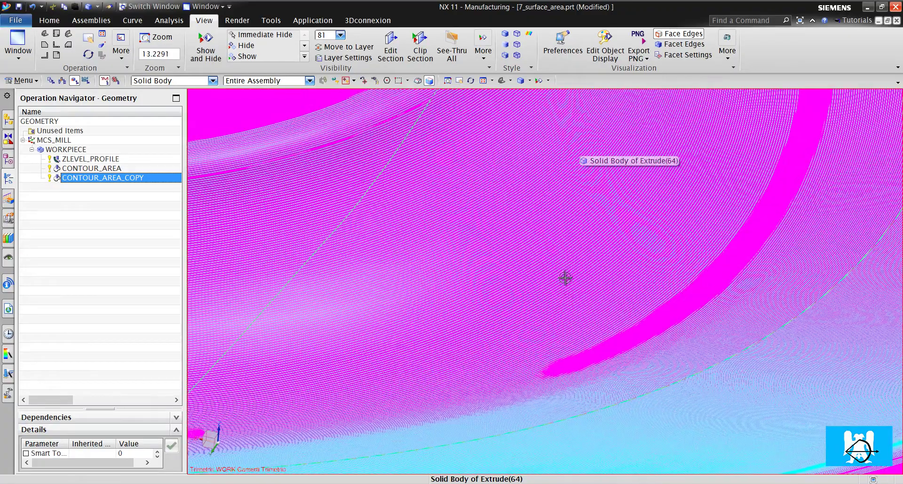
{"action": "scroll", "coordinate": [475, 355], "scroll_direction": "down", "scroll_amount": 2}
{"action": "scroll", "coordinate": [453, 377], "scroll_direction": "up", "scroll_amount": 10}
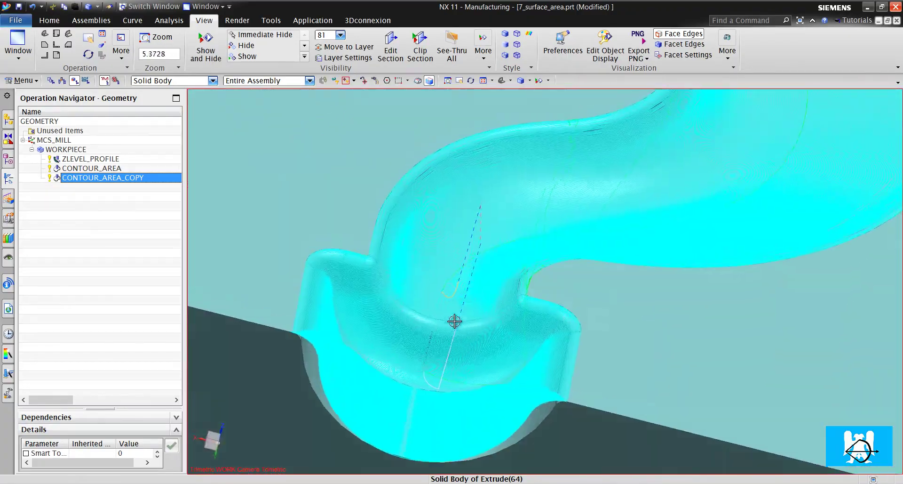
{"action": "scroll", "coordinate": [468, 345], "scroll_direction": "down", "scroll_amount": 8}
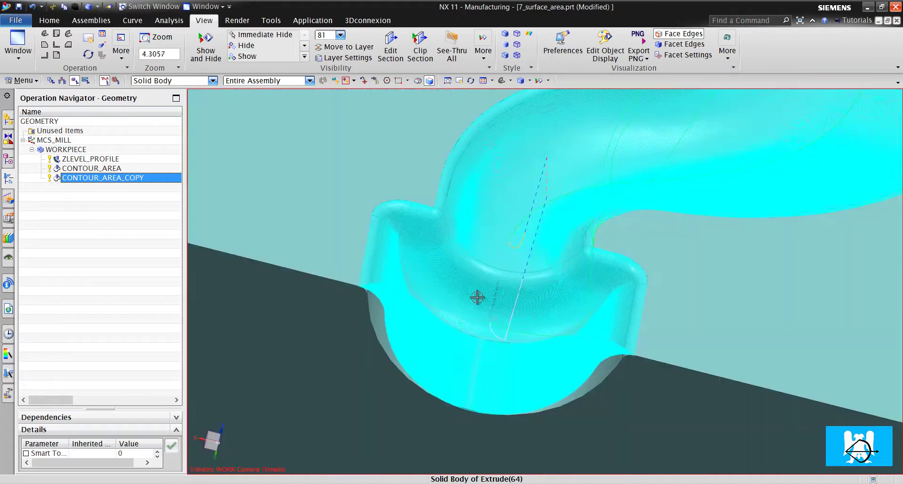
Step: Clear the selection and start a new mill_contour Contour Surface Area operation
{"action": "left_click", "coordinate": [155, 195]}
{"action": "scroll", "coordinate": [411, 242], "scroll_direction": "down", "scroll_amount": 3}
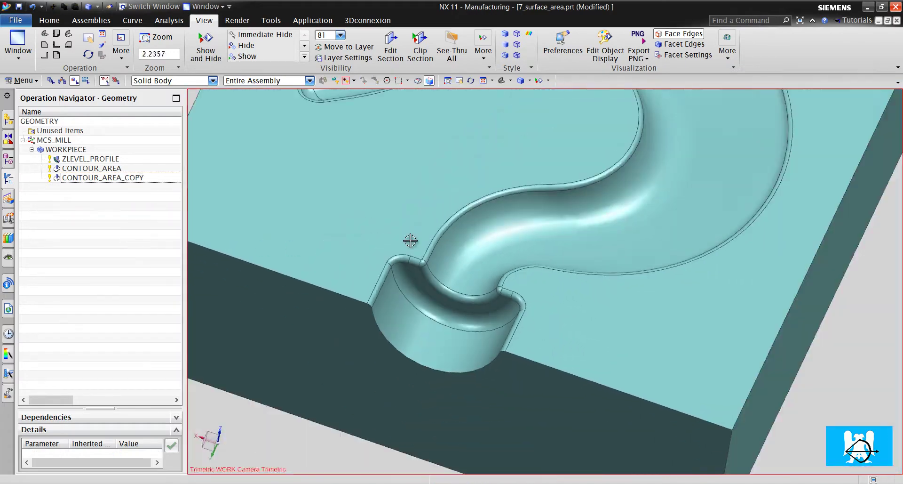
{"action": "left_click", "coordinate": [62, 22]}
{"action": "left_click", "coordinate": [86, 44]}
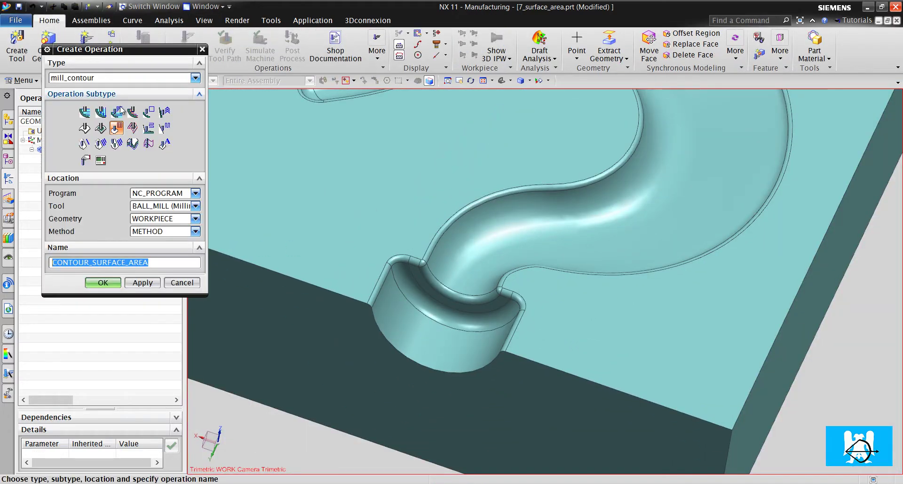
{"action": "mouse_move", "coordinate": [116, 133]}
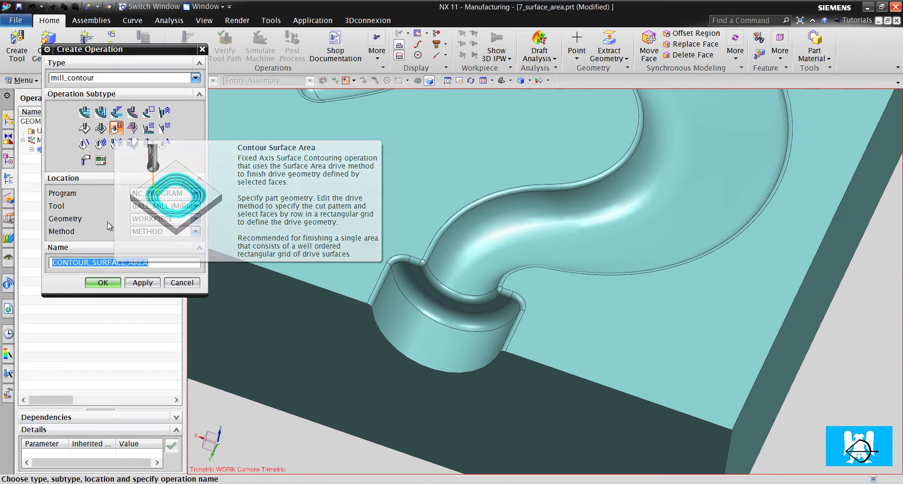
Step: Confirm creating the CONTOUR_SURFACE_AREA operation
{"action": "left_click", "coordinate": [103, 282]}
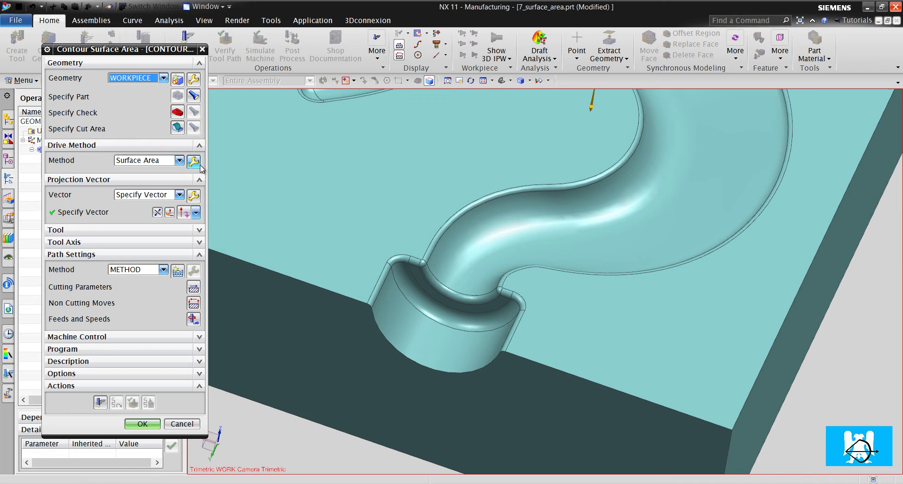
{"action": "scroll", "coordinate": [409, 254], "scroll_direction": "up", "scroll_amount": 8}
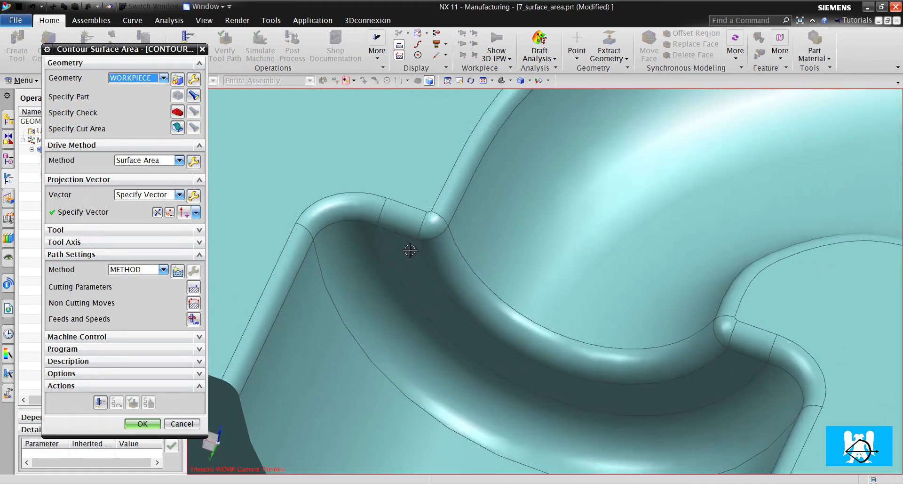
{"action": "scroll", "coordinate": [452, 240], "scroll_direction": "up", "scroll_amount": 5}
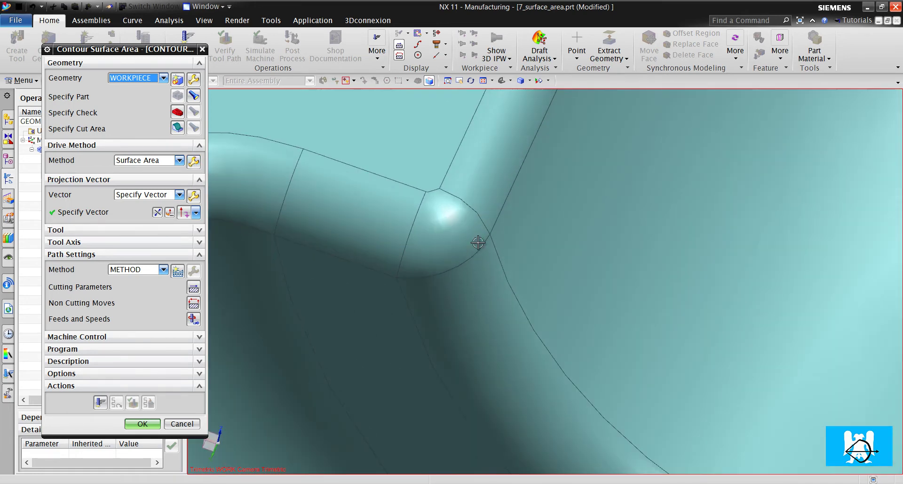
{"action": "scroll", "coordinate": [478, 242], "scroll_direction": "down", "scroll_amount": 4}
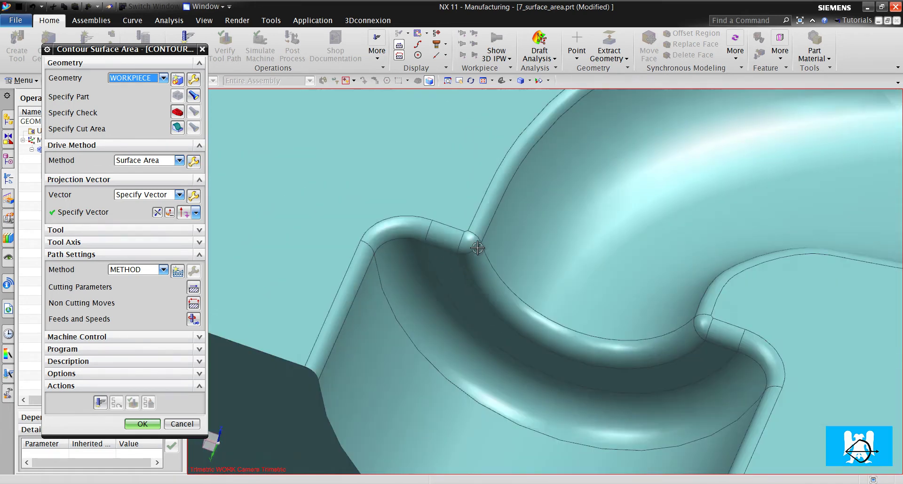
Step: Open the Surface Area drive settings (Zig Zag, 10 stepovers) and begin specifying drive geometry
{"action": "left_click", "coordinate": [193, 161]}
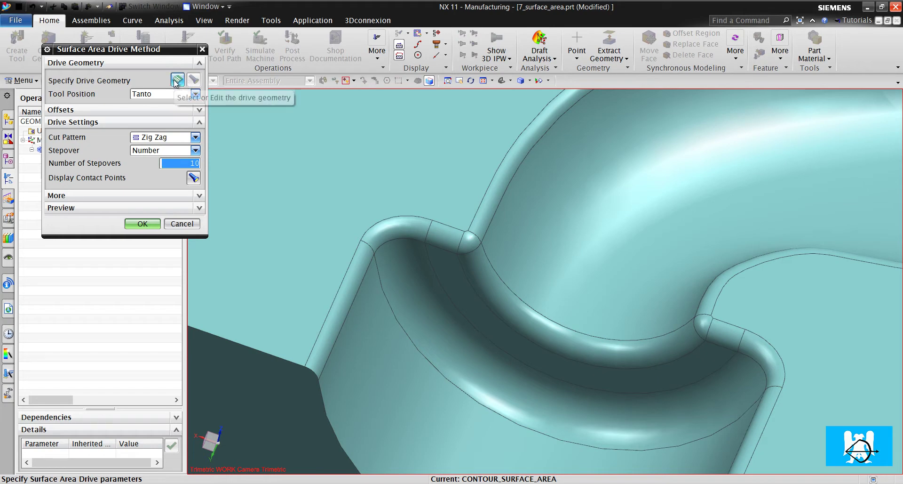
{"action": "left_click", "coordinate": [176, 225]}
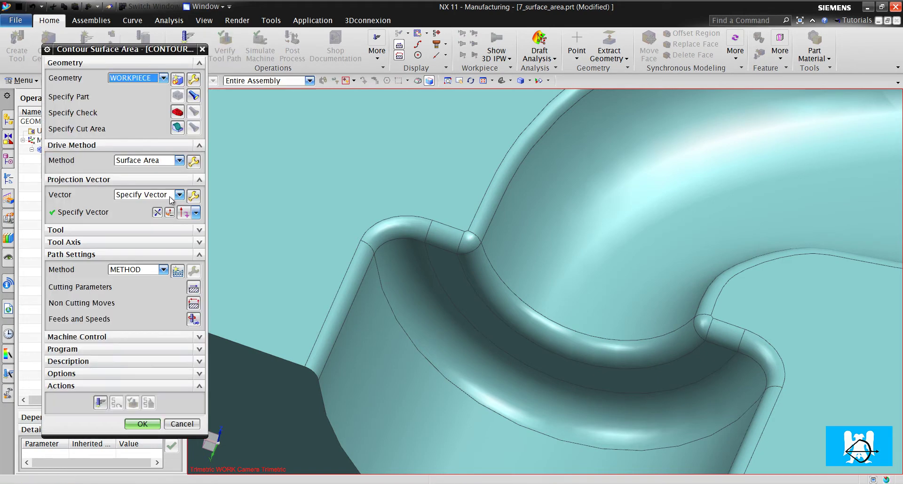
{"action": "left_click", "coordinate": [193, 161]}
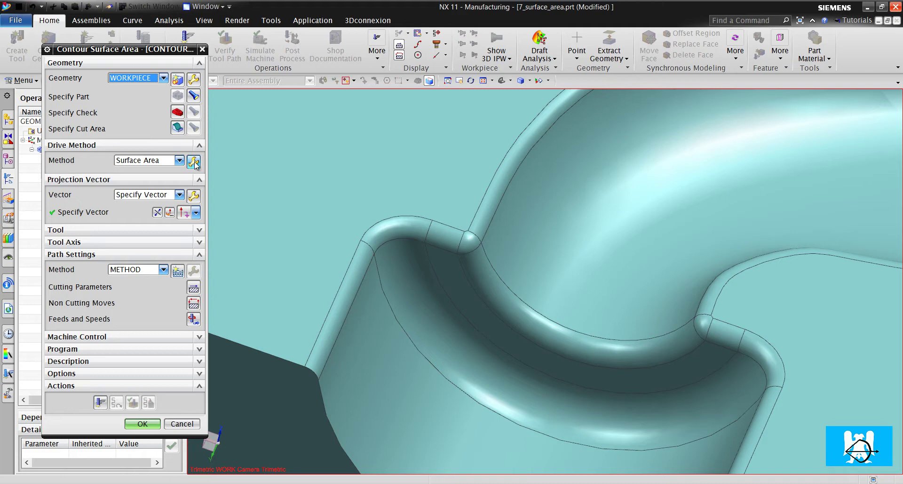
{"action": "left_click", "coordinate": [177, 80]}
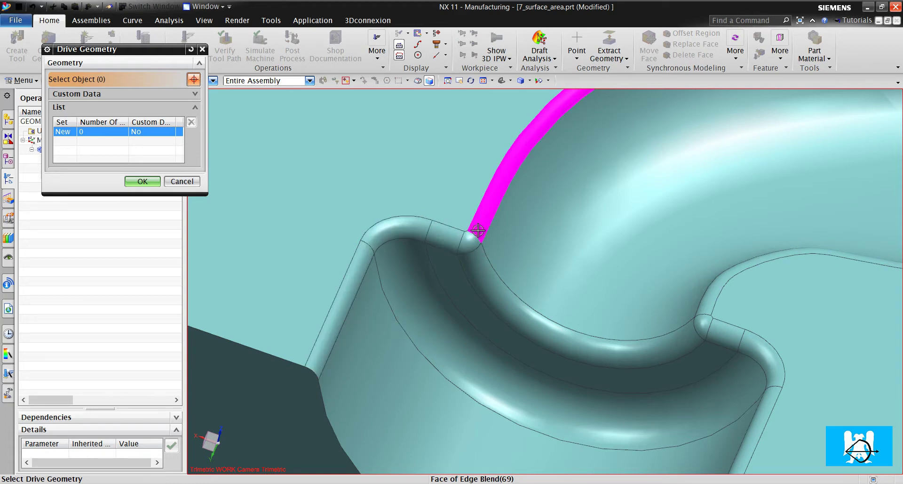
Step: Pick the first blend faces along the pocket rim as drive face sets, dismissing the grid error
{"action": "scroll", "coordinate": [493, 343], "scroll_direction": "down", "scroll_amount": 3}
{"action": "scroll", "coordinate": [478, 248], "scroll_direction": "down", "scroll_amount": 3}
{"action": "scroll", "coordinate": [376, 189], "scroll_direction": "up", "scroll_amount": 6}
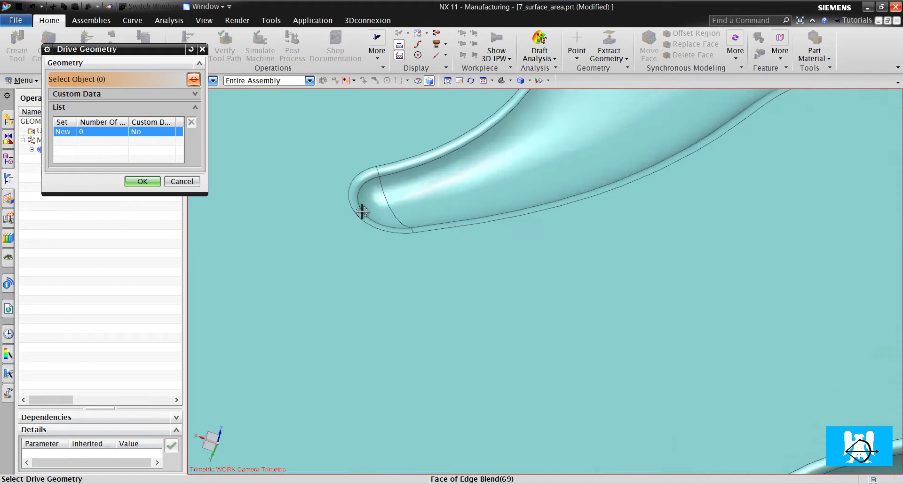
{"action": "scroll", "coordinate": [468, 162], "scroll_direction": "down", "scroll_amount": 5}
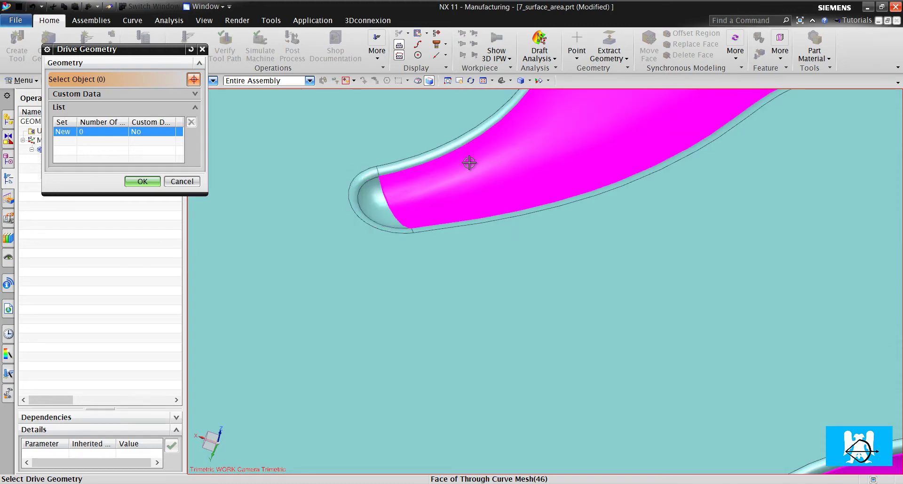
{"action": "scroll", "coordinate": [498, 305], "scroll_direction": "up", "scroll_amount": 6}
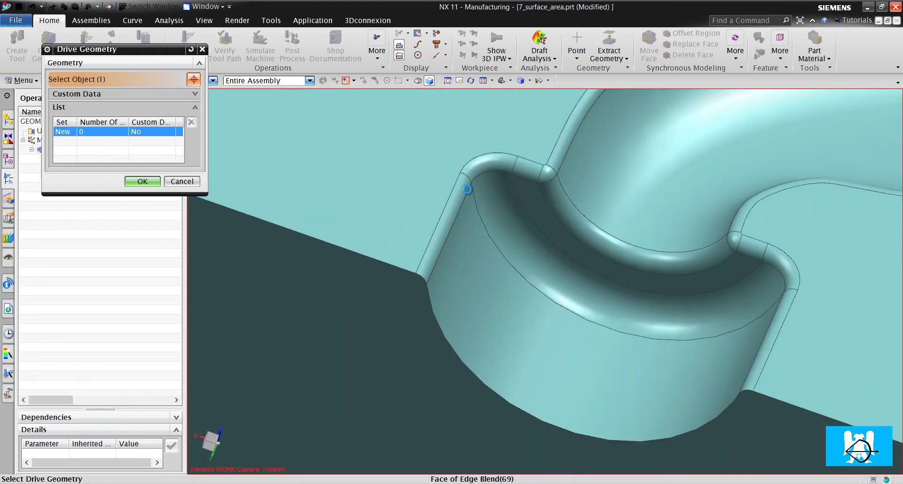
{"action": "left_click", "coordinate": [487, 163]}
{"action": "left_click", "coordinate": [507, 169]}
{"action": "left_click", "coordinate": [527, 168]}
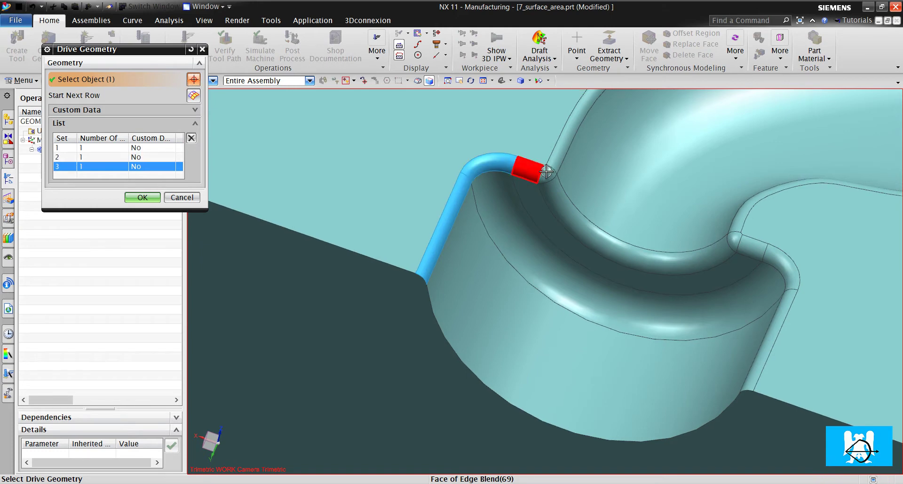
{"action": "left_click", "coordinate": [547, 174]}
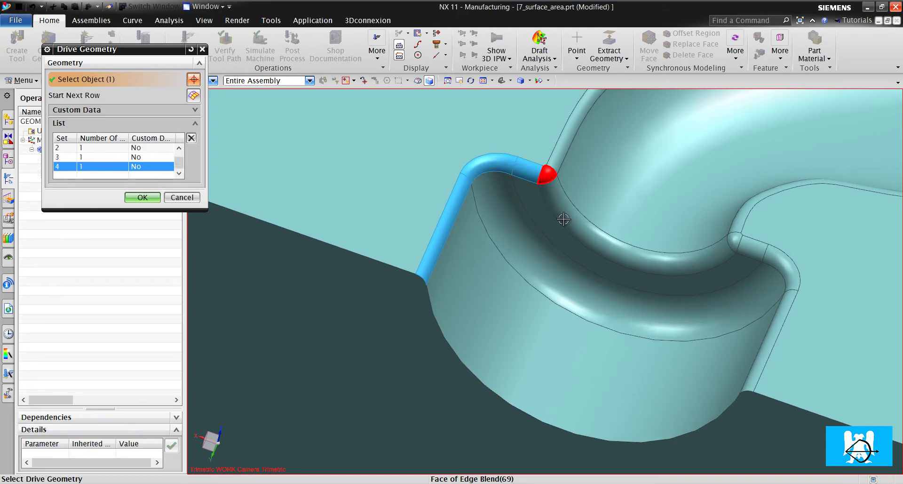
{"action": "scroll", "coordinate": [566, 192], "scroll_direction": "up", "scroll_amount": 2}
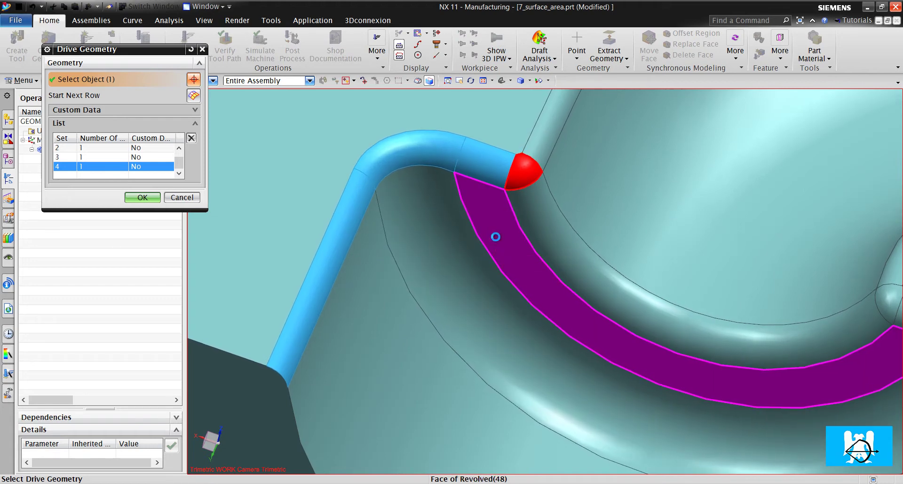
{"action": "left_click", "coordinate": [496, 236]}
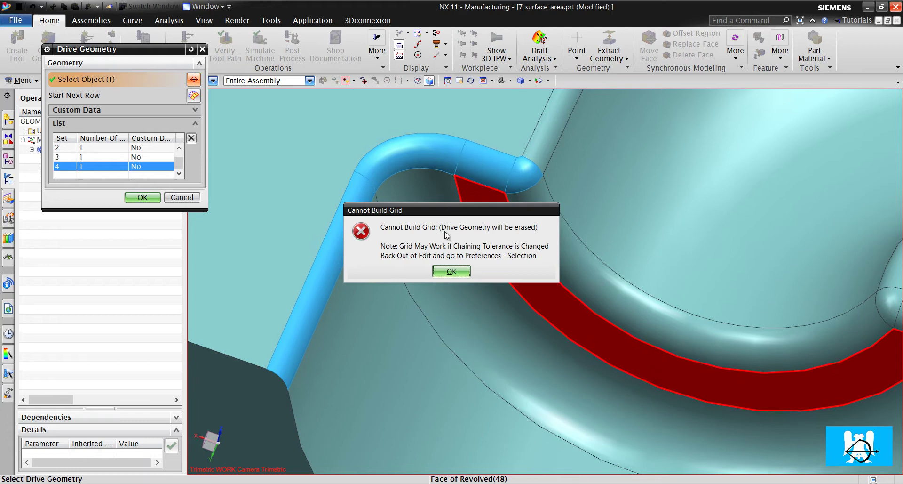
{"action": "left_click", "coordinate": [452, 271]}
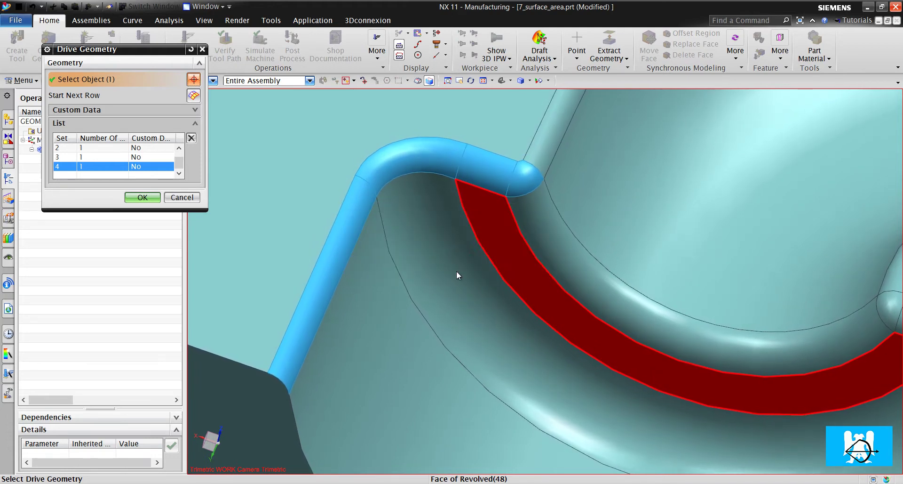
Step: Add the remaining rim faces, including the hook tip, and accept all eleven drive face sets
{"action": "left_click", "coordinate": [546, 155]}
{"action": "left_click", "coordinate": [566, 344]}
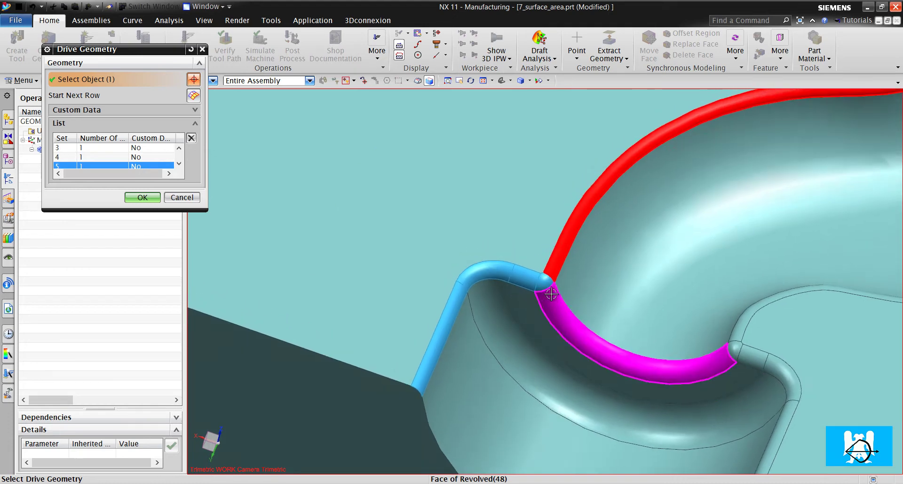
{"action": "scroll", "coordinate": [424, 150], "scroll_direction": "up", "scroll_amount": 2}
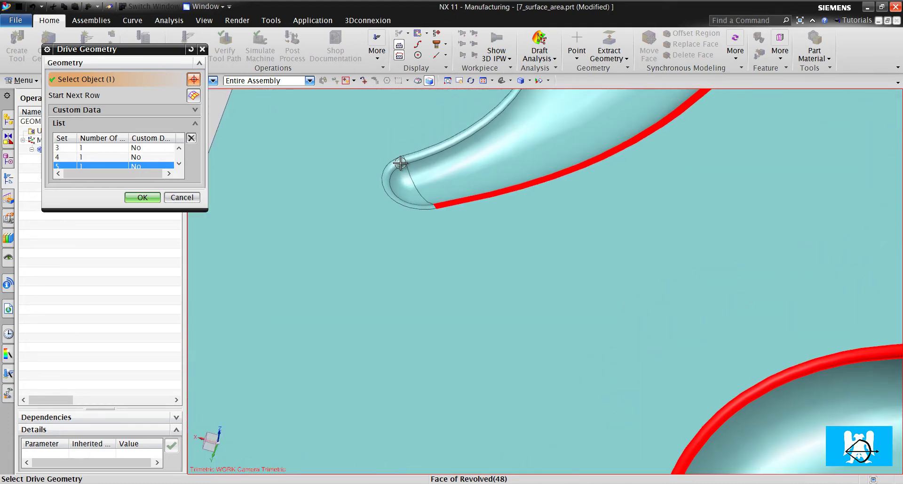
{"action": "left_click", "coordinate": [399, 161]}
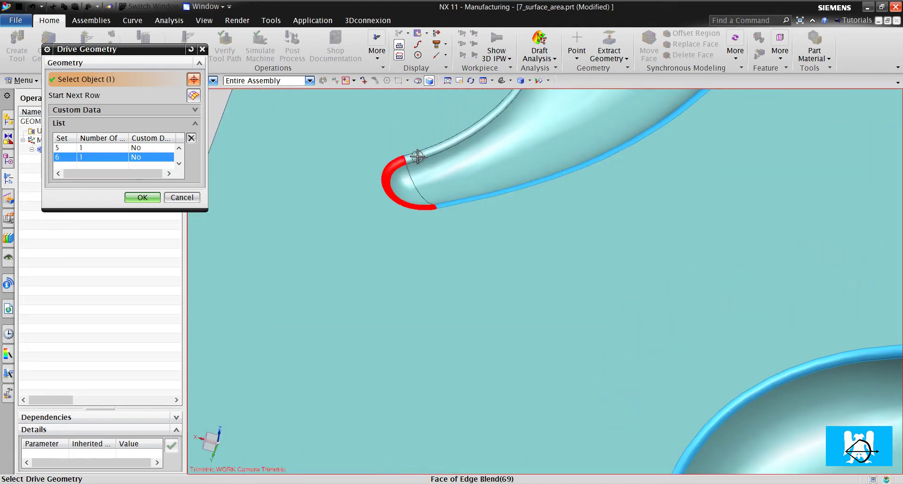
{"action": "left_click", "coordinate": [484, 188]}
{"action": "scroll", "coordinate": [501, 181], "scroll_direction": "down", "scroll_amount": 3}
{"action": "scroll", "coordinate": [522, 222], "scroll_direction": "down", "scroll_amount": 2}
{"action": "scroll", "coordinate": [546, 216], "scroll_direction": "up", "scroll_amount": 5}
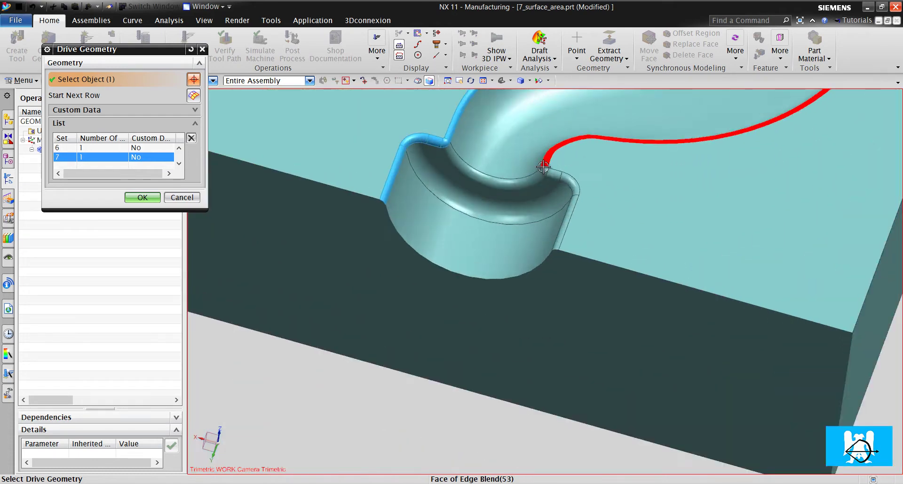
{"action": "left_click", "coordinate": [558, 180]}
{"action": "left_click", "coordinate": [564, 184]}
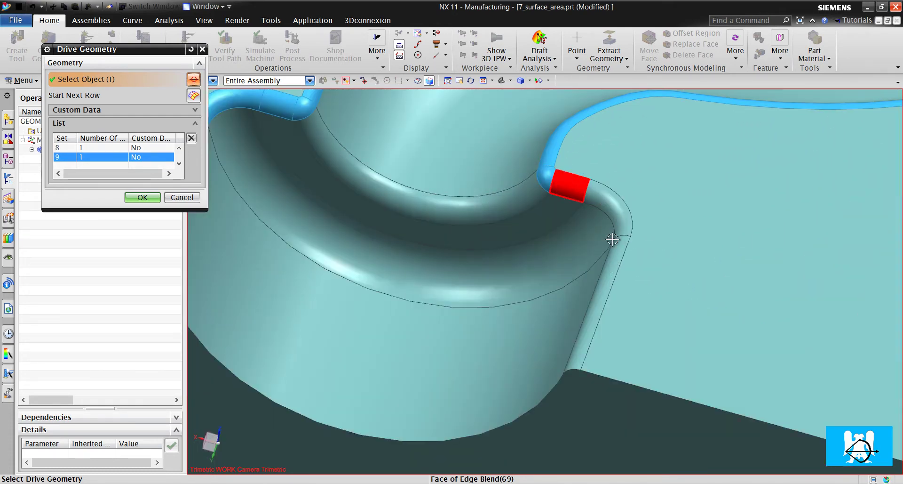
{"action": "left_click", "coordinate": [622, 215]}
{"action": "left_click", "coordinate": [618, 264]}
{"action": "scroll", "coordinate": [516, 369], "scroll_direction": "down", "scroll_amount": 3}
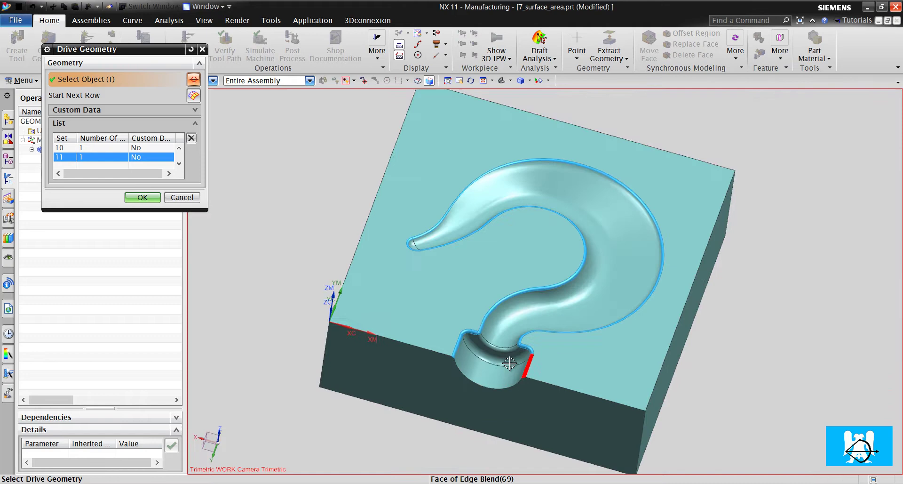
{"action": "scroll", "coordinate": [484, 312], "scroll_direction": "up", "scroll_amount": 5}
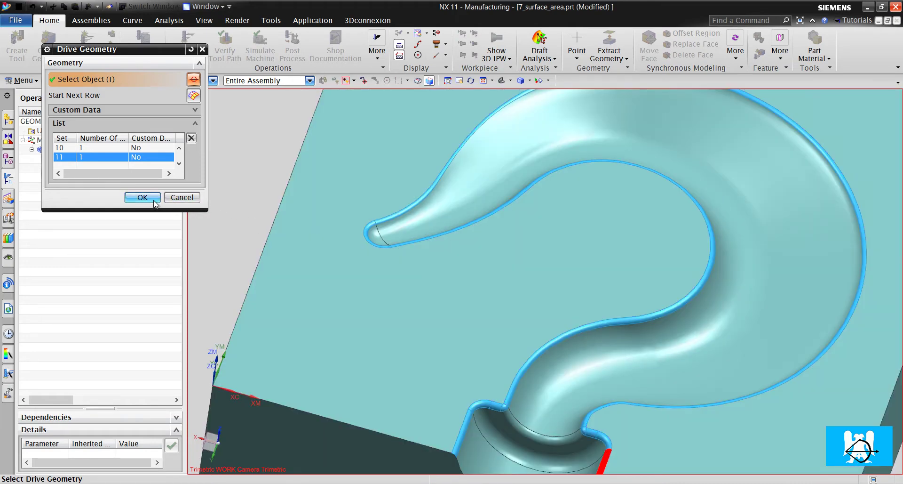
{"action": "left_click", "coordinate": [143, 197]}
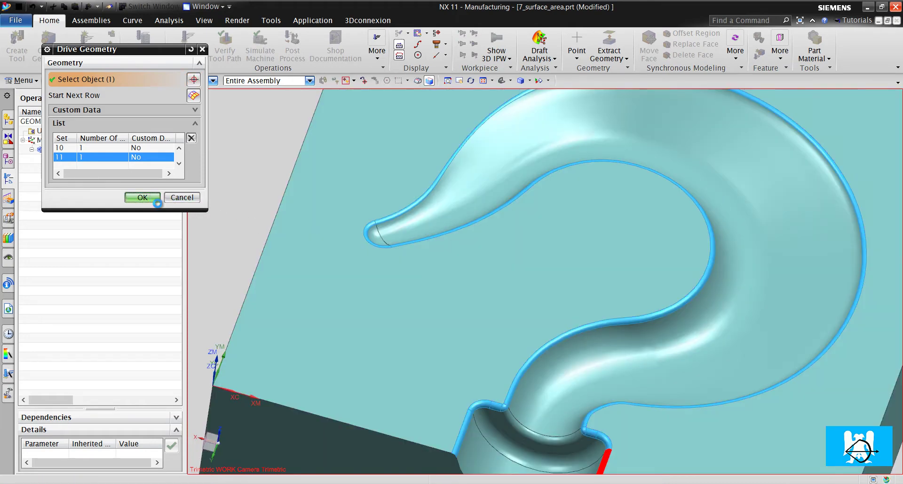
Step: Zoom and orbit around the question-mark pocket to inspect the accepted rim drive faces
{"action": "scroll", "coordinate": [348, 251], "scroll_direction": "up", "scroll_amount": 4}
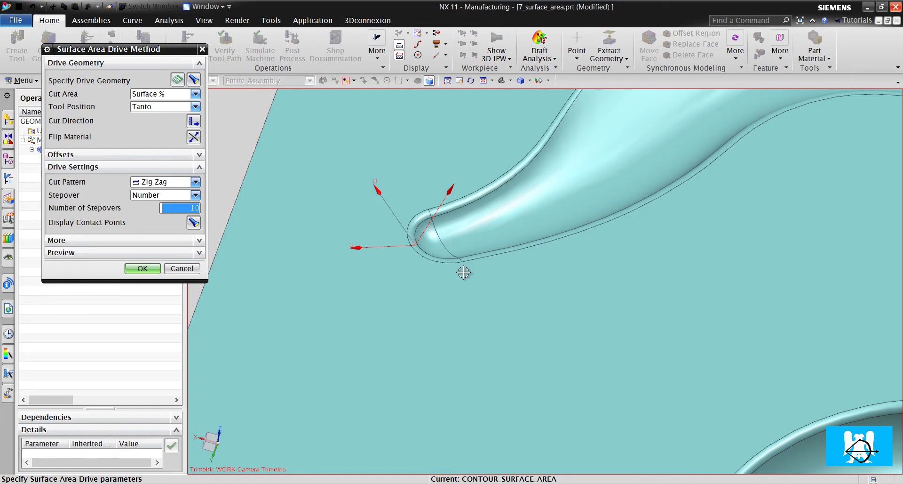
{"action": "scroll", "coordinate": [469, 202], "scroll_direction": "down", "scroll_amount": 4}
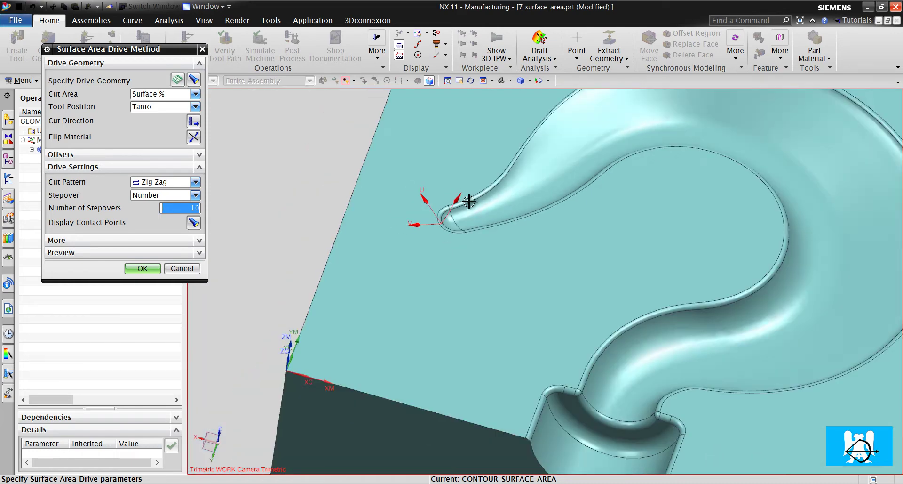
{"action": "scroll", "coordinate": [475, 208], "scroll_direction": "up", "scroll_amount": 4}
{"action": "scroll", "coordinate": [436, 222], "scroll_direction": "down", "scroll_amount": 6}
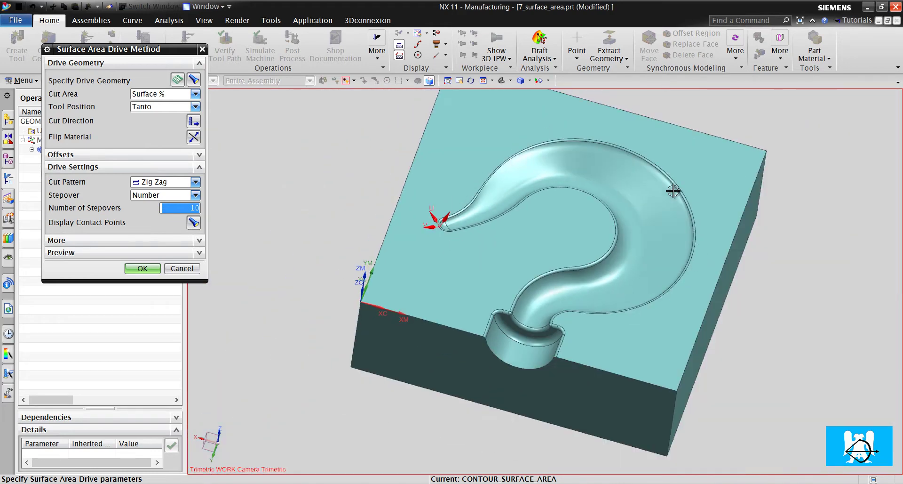
{"action": "scroll", "coordinate": [445, 240], "scroll_direction": "up", "scroll_amount": 3}
{"action": "scroll", "coordinate": [448, 226], "scroll_direction": "up", "scroll_amount": 2}
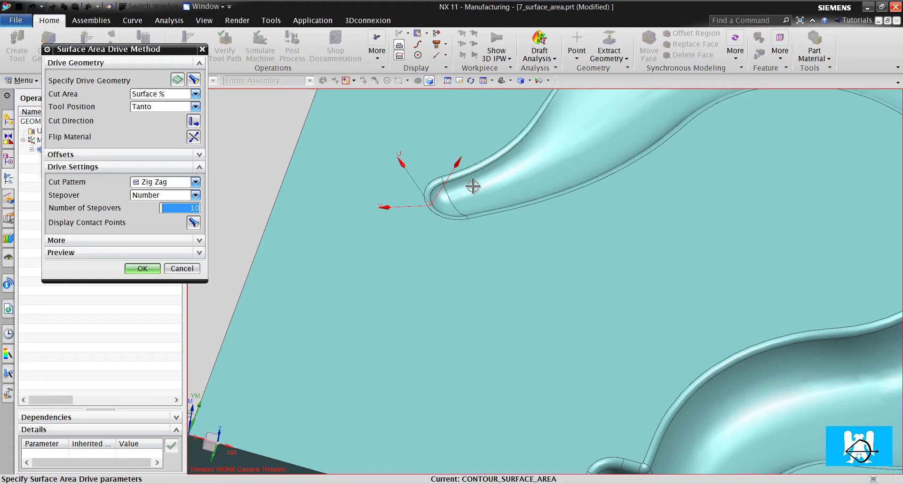
{"action": "scroll", "coordinate": [473, 186], "scroll_direction": "up", "scroll_amount": 2}
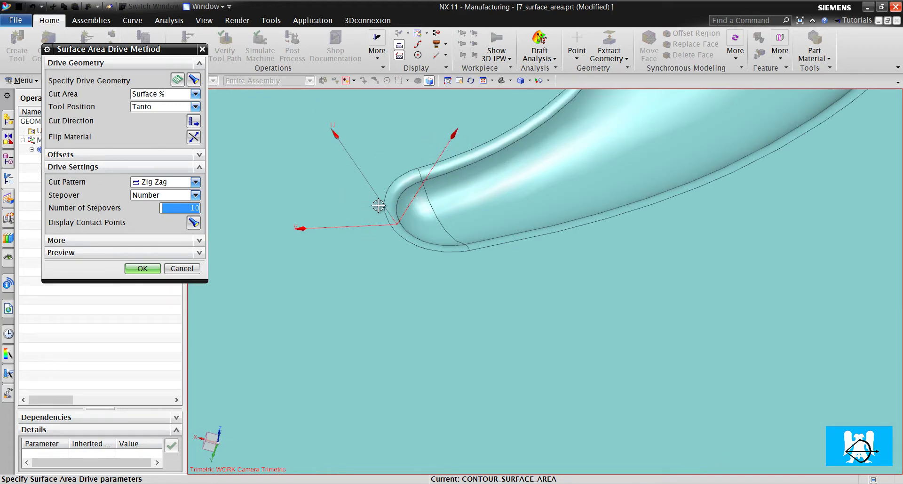
{"action": "scroll", "coordinate": [372, 182], "scroll_direction": "down", "scroll_amount": 5}
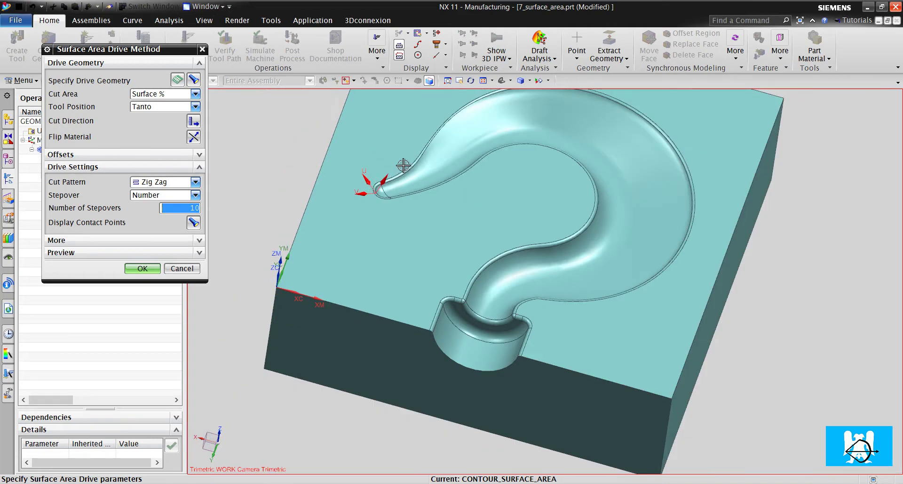
{"action": "mouse_move", "coordinate": [403, 165]}
{"action": "middle_mouse_down"}
{"action": "mouse_move", "coordinate": [467, 166]}
{"action": "mouse_move", "coordinate": [373, 151]}
{"action": "mouse_move", "coordinate": [367, 184]}
{"action": "mouse_move", "coordinate": [403, 149]}
{"action": "mouse_move", "coordinate": [407, 157]}
{"action": "middle_mouse_up"}
{"action": "scroll", "coordinate": [419, 168], "scroll_direction": "up", "scroll_amount": 6}
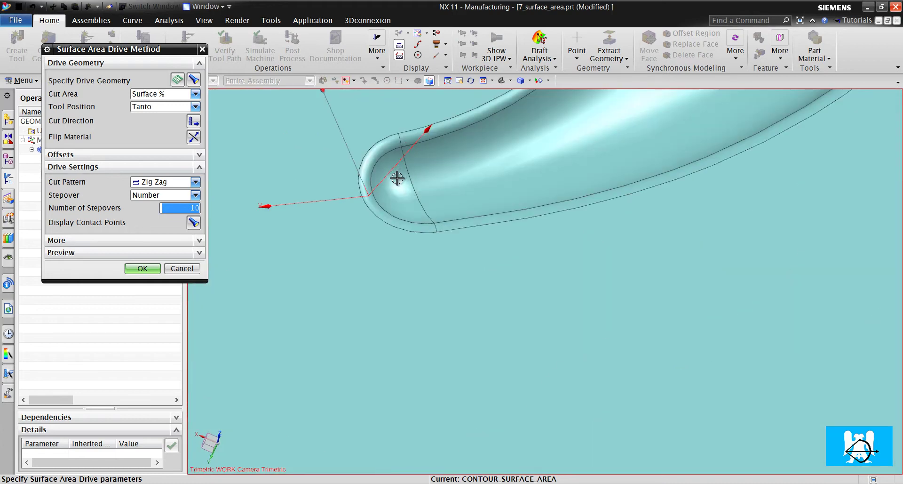
{"action": "scroll", "coordinate": [398, 178], "scroll_direction": "down", "scroll_amount": 6}
{"action": "scroll", "coordinate": [410, 188], "scroll_direction": "up", "scroll_amount": 8}
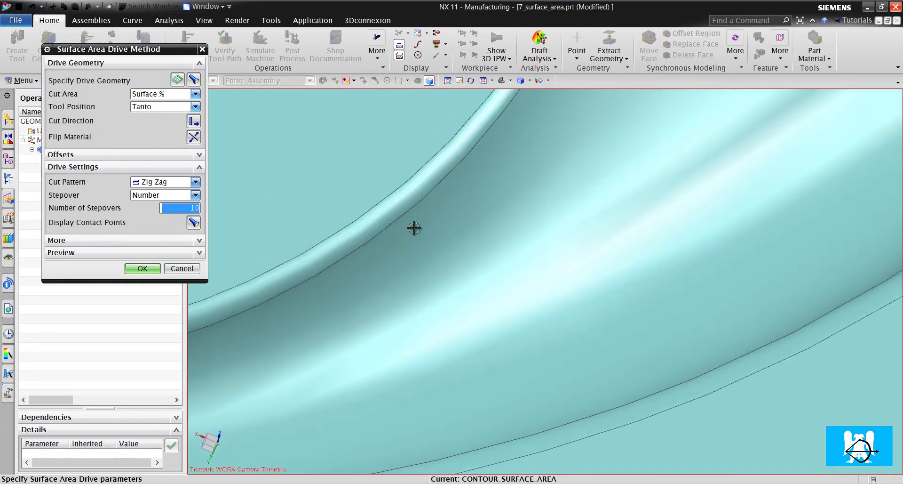
{"action": "scroll", "coordinate": [437, 200], "scroll_direction": "down", "scroll_amount": 8}
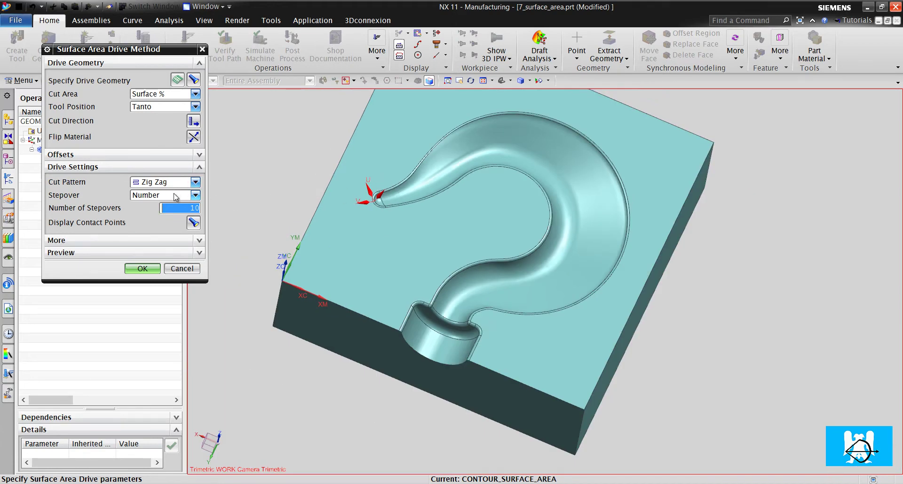
Step: Keep the stepover type as Number with 10 stepovers
{"action": "left_click", "coordinate": [174, 197]}
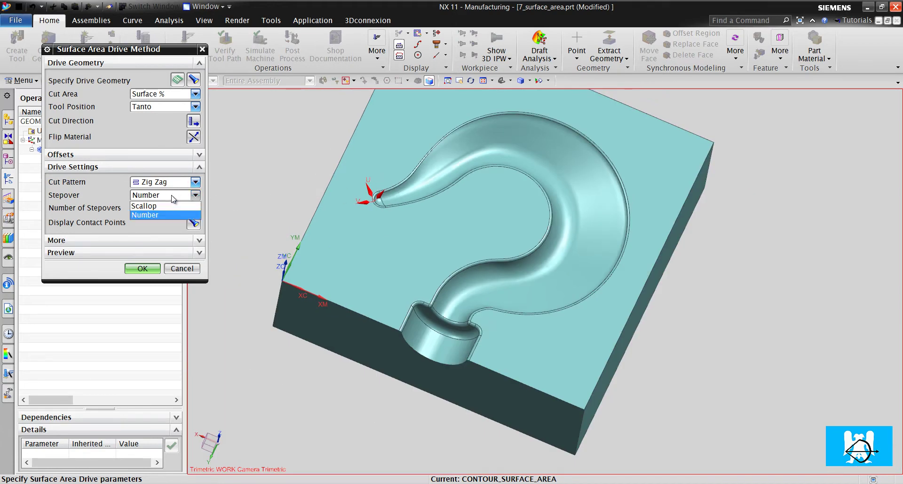
{"action": "left_click", "coordinate": [179, 197]}
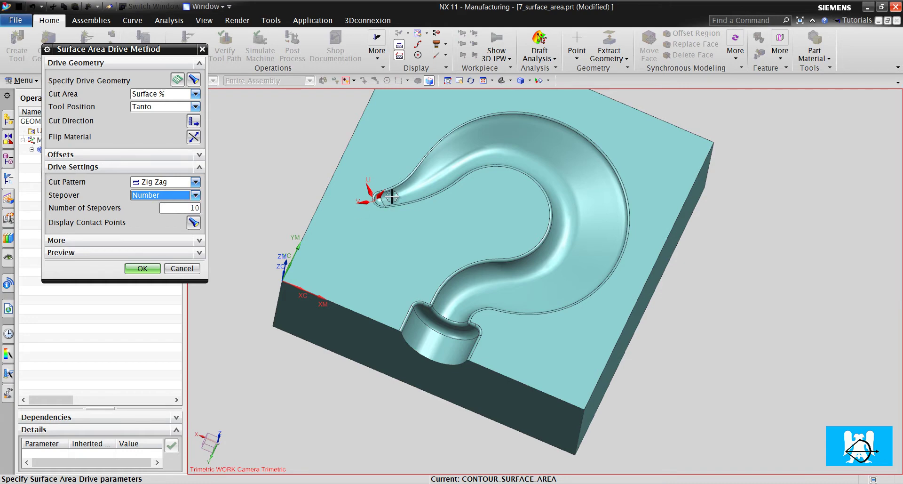
{"action": "scroll", "coordinate": [392, 196], "scroll_direction": "up", "scroll_amount": 6}
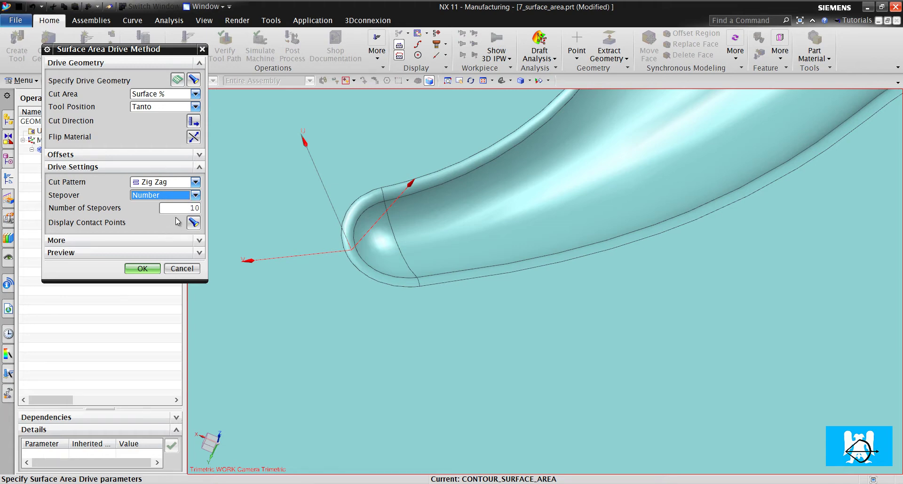
Step: Expand the More and Preview groups and display the initial toolpath preview on the pocket rim
{"action": "left_click", "coordinate": [163, 242]}
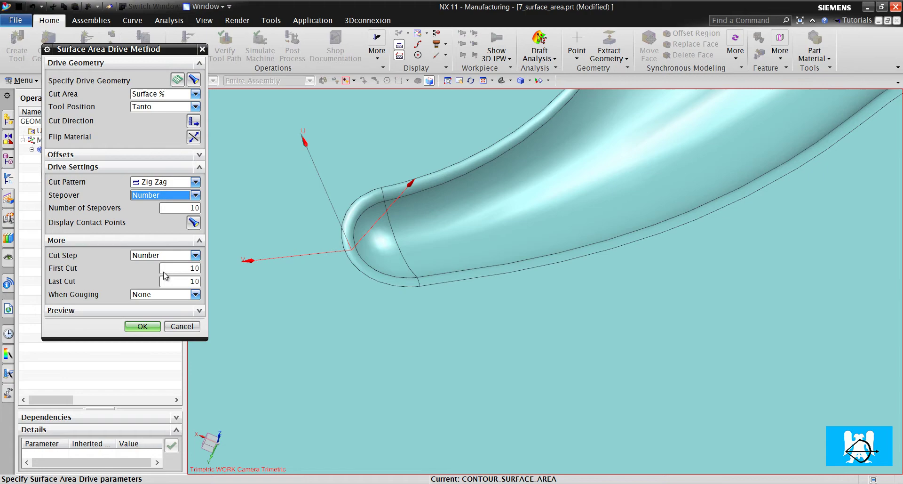
{"action": "left_click", "coordinate": [147, 311]}
{"action": "left_click", "coordinate": [193, 327]}
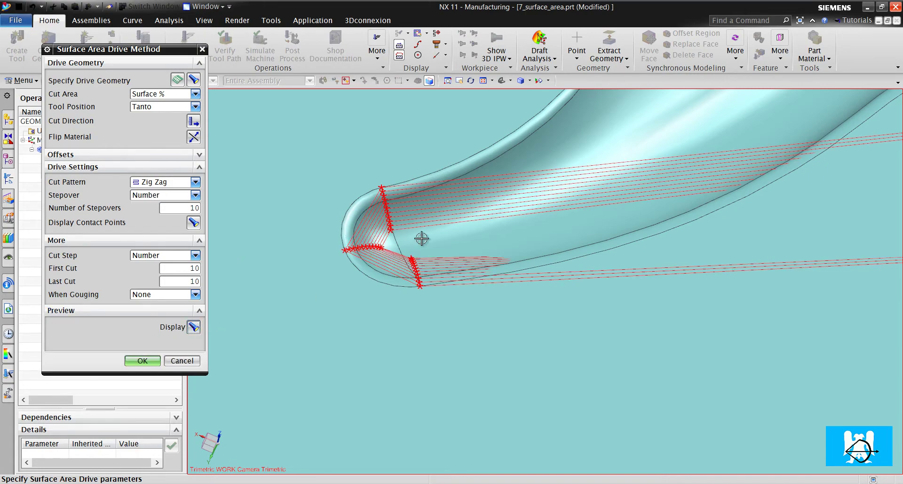
{"action": "scroll", "coordinate": [420, 238], "scroll_direction": "down", "scroll_amount": 5}
{"action": "scroll", "coordinate": [508, 325], "scroll_direction": "up", "scroll_amount": 5}
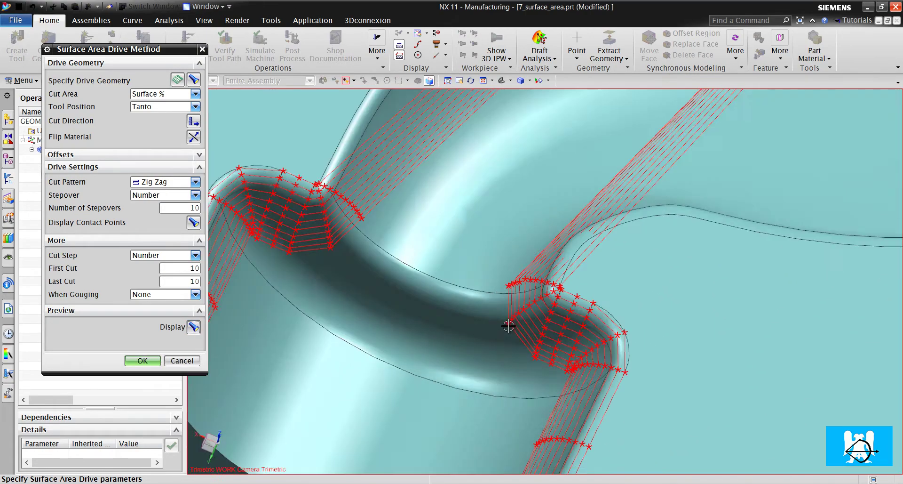
{"action": "scroll", "coordinate": [508, 304], "scroll_direction": "down", "scroll_amount": 5}
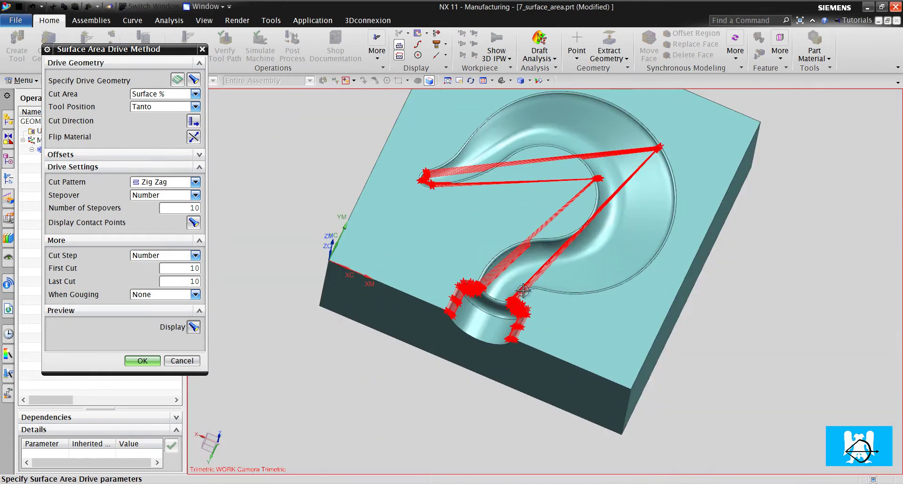
{"action": "middle_click_drag", "start_coordinate": [508, 303], "coordinate": [207, 247]}
Step: Switch the cut step to Tolerances (Intol/Outol 0.1000) and regenerate the preview
{"action": "left_click", "coordinate": [164, 258]}
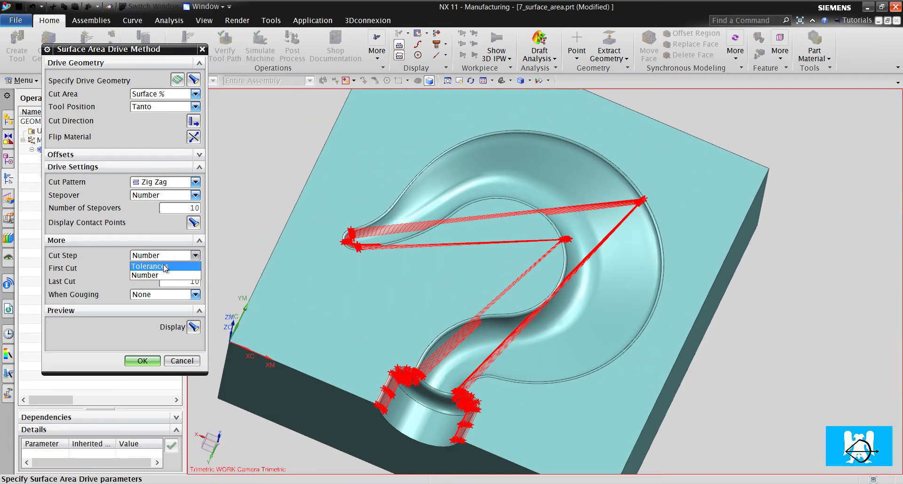
{"action": "left_click", "coordinate": [172, 265]}
{"action": "left_click", "coordinate": [193, 327]}
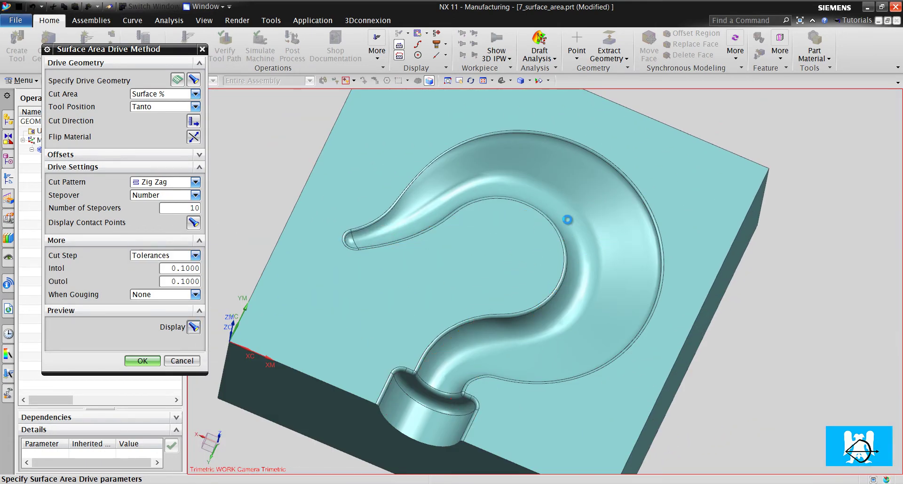
{"action": "scroll", "coordinate": [659, 222], "scroll_direction": "up", "scroll_amount": 5}
{"action": "scroll", "coordinate": [659, 222], "scroll_direction": "up", "scroll_amount": 5}
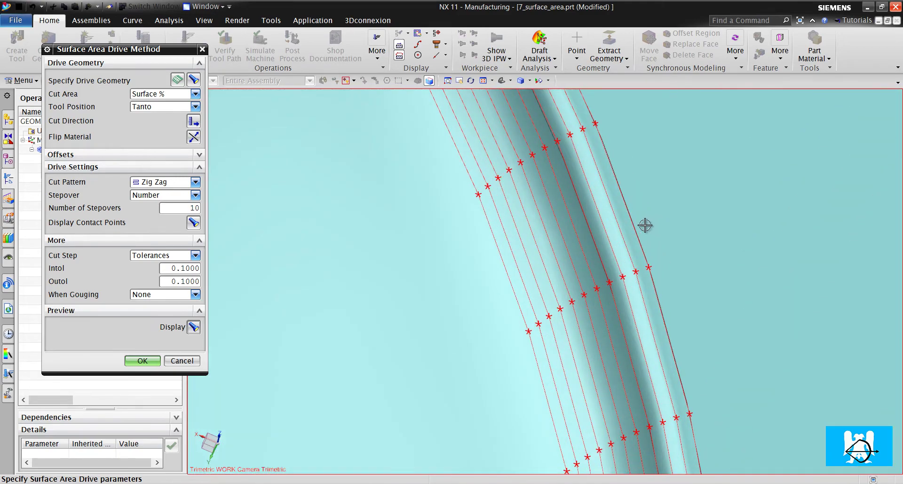
{"action": "scroll", "coordinate": [654, 226], "scroll_direction": "down", "scroll_amount": 6}
{"action": "scroll", "coordinate": [467, 413], "scroll_direction": "down", "scroll_amount": 2}
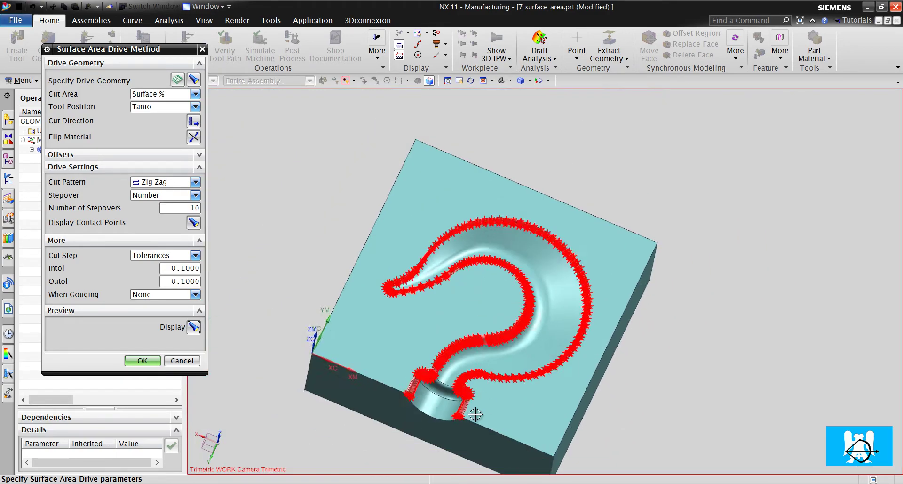
{"action": "scroll", "coordinate": [425, 370], "scroll_direction": "up", "scroll_amount": 5}
{"action": "scroll", "coordinate": [425, 371], "scroll_direction": "up", "scroll_amount": 4}
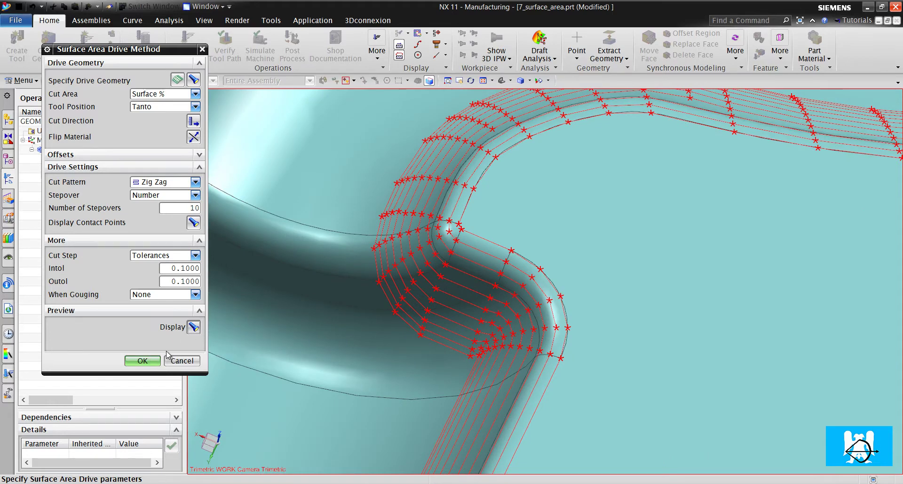
Step: Accept the drive settings, then check the Cutting Parameters and dismiss them unchanged
{"action": "left_click", "coordinate": [150, 362]}
{"action": "middle_click", "coordinate": [187, 282]}
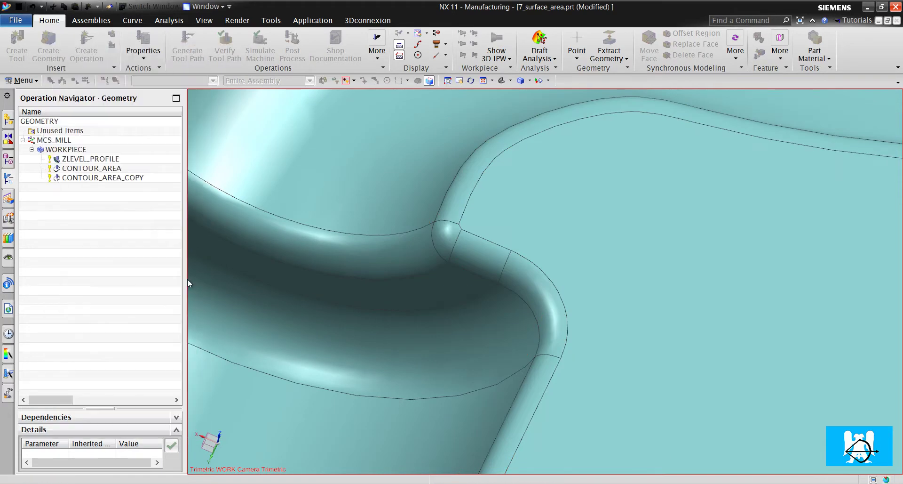
{"action": "left_click", "coordinate": [188, 75]}
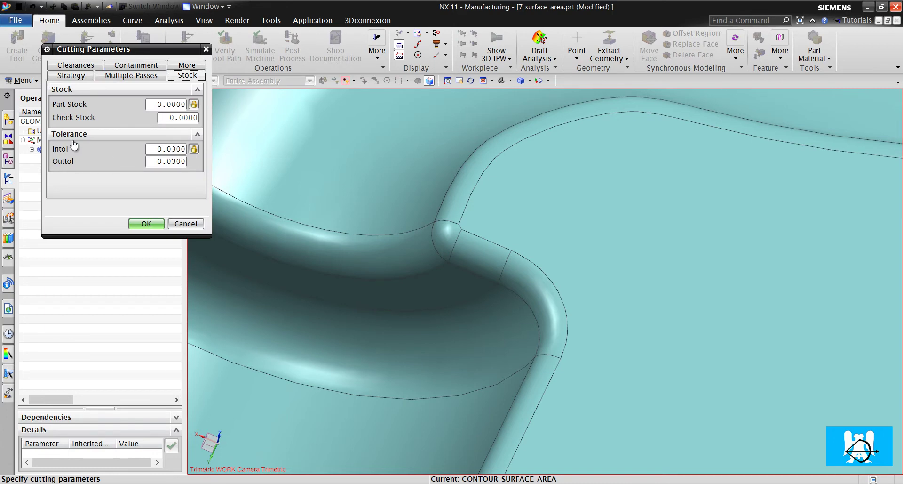
{"action": "left_click", "coordinate": [187, 222]}
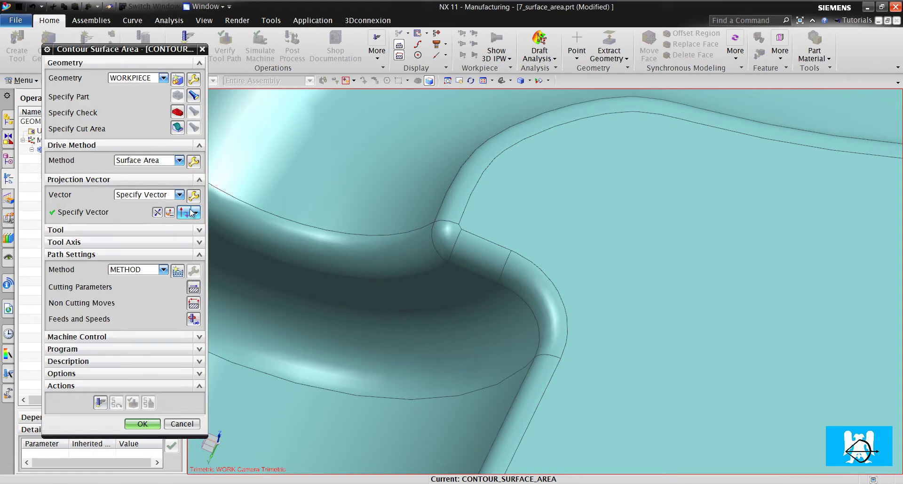
{"action": "middle_click", "coordinate": [191, 165]}
Step: Set Intol and Outol to 0.0100 and preview the denser drive points around the pocket
{"action": "double_click", "coordinate": [195, 207]}
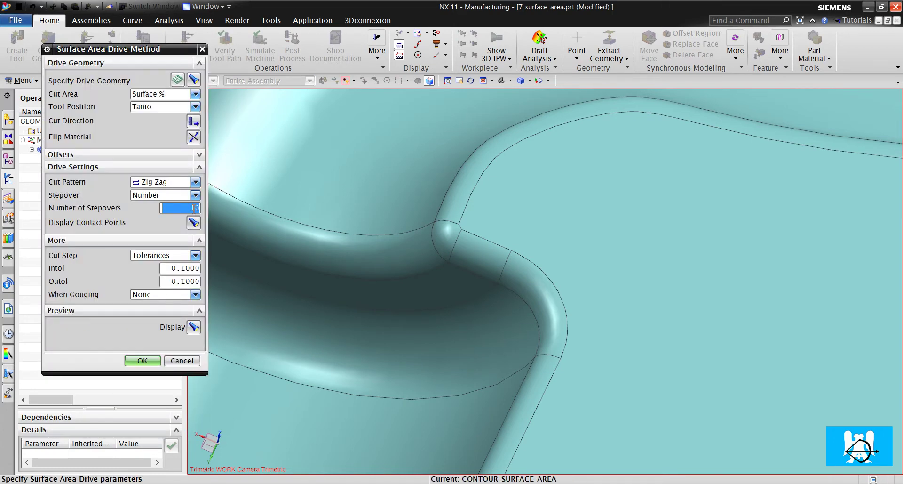
{"action": "left_click", "coordinate": [183, 271]}
{"action": "type", "text": "0"}
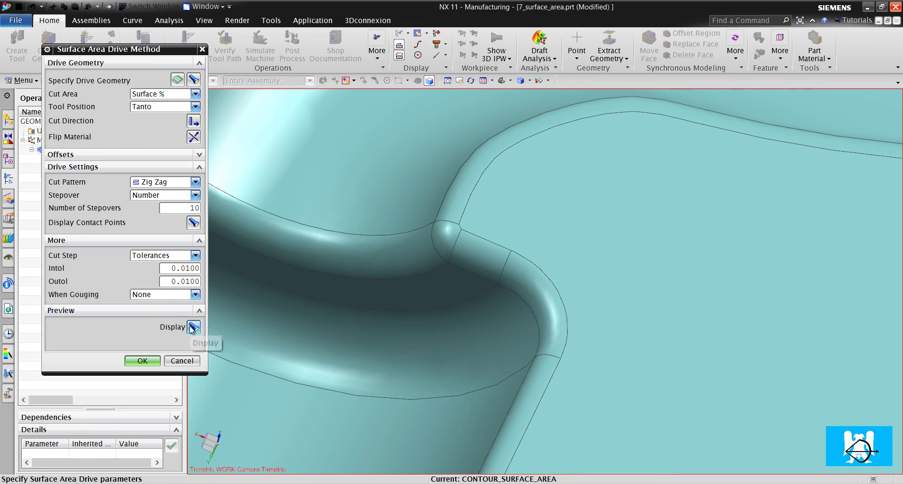
{"action": "left_click", "coordinate": [193, 327]}
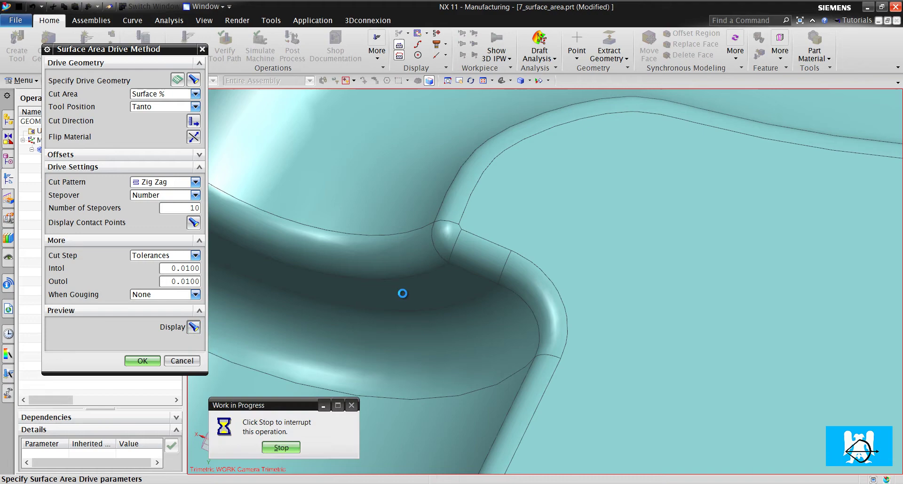
{"action": "scroll", "coordinate": [536, 284], "scroll_direction": "down", "scroll_amount": 5}
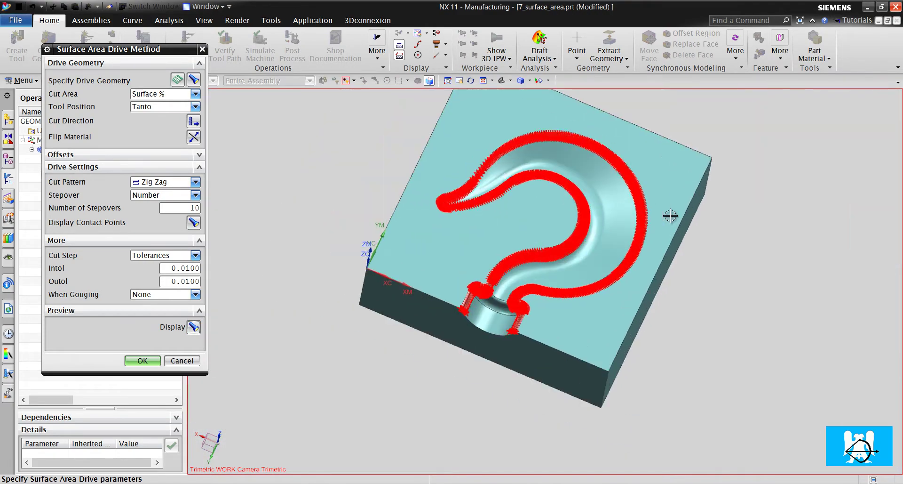
{"action": "scroll", "coordinate": [612, 221], "scroll_direction": "up", "scroll_amount": 5}
{"action": "scroll", "coordinate": [596, 227], "scroll_direction": "up", "scroll_amount": 3}
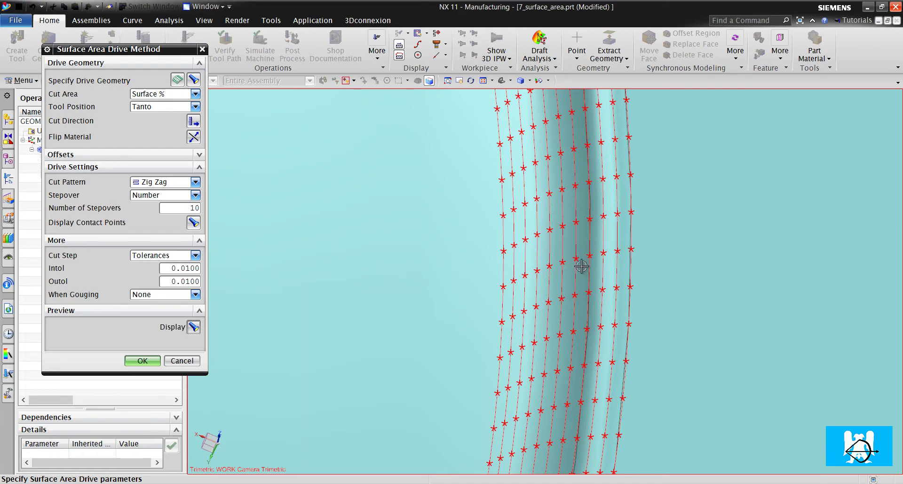
{"action": "scroll", "coordinate": [582, 266], "scroll_direction": "down", "scroll_amount": 8}
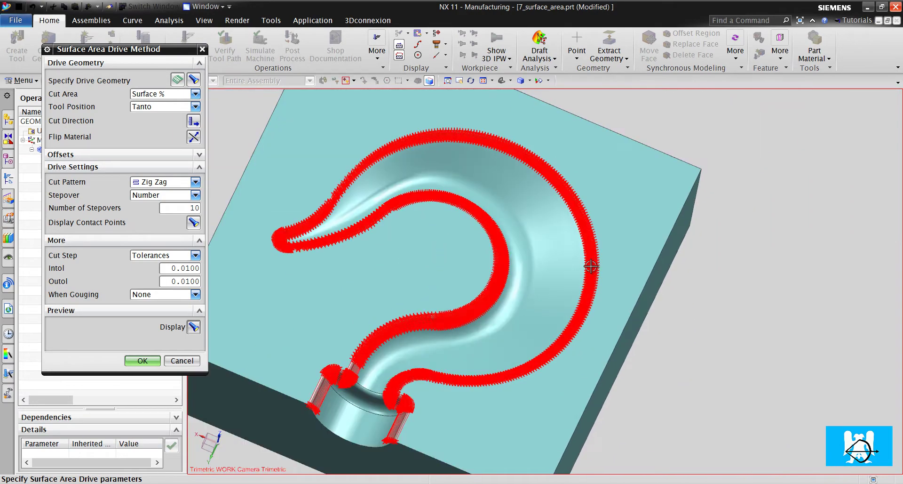
{"action": "scroll", "coordinate": [492, 332], "scroll_direction": "up", "scroll_amount": 8}
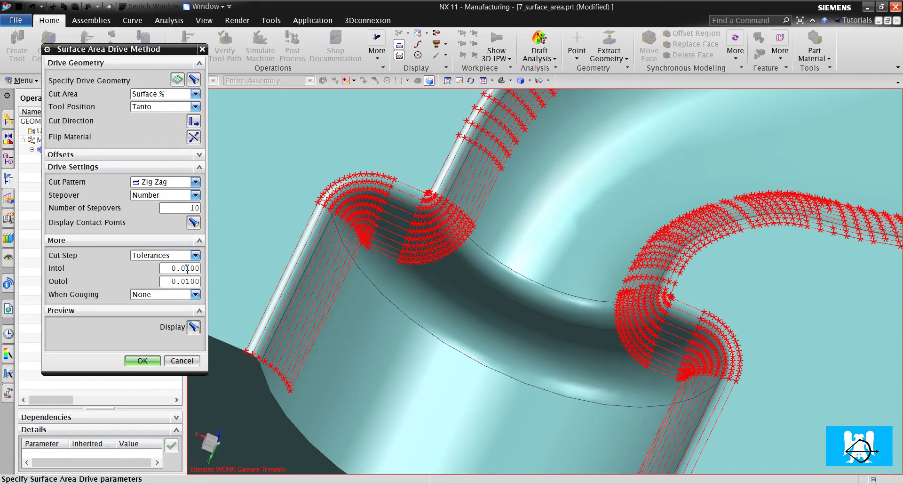
Step: Accept the drive settings and generate the Contour Surface Area toolpath of 552 motions
{"action": "left_click", "coordinate": [141, 360]}
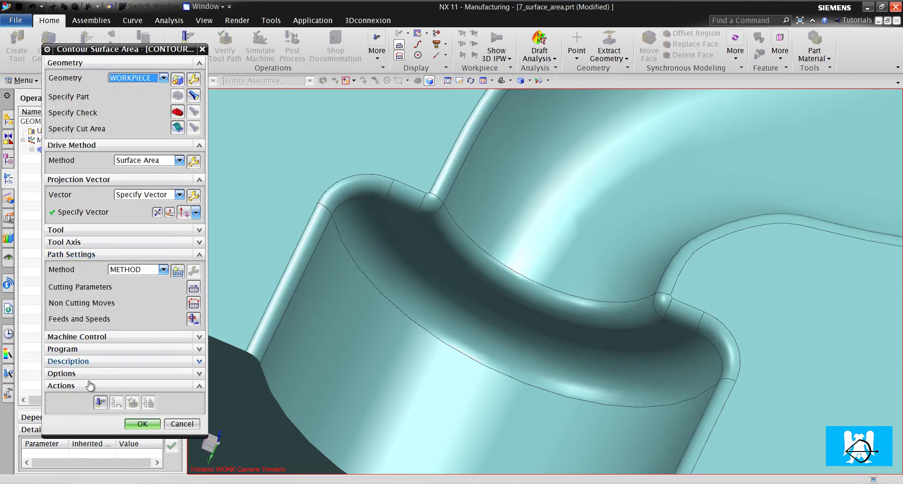
{"action": "left_click", "coordinate": [98, 401]}
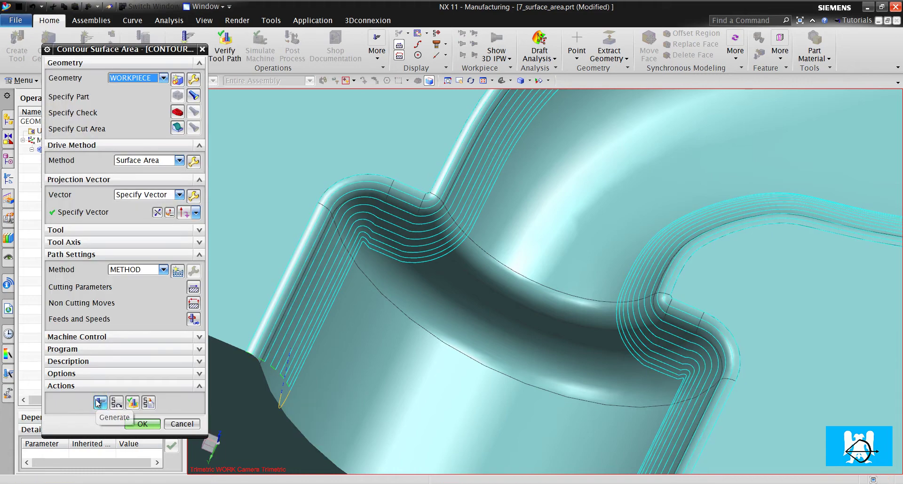
{"action": "scroll", "coordinate": [359, 355], "scroll_direction": "down", "scroll_amount": 3}
{"action": "scroll", "coordinate": [329, 362], "scroll_direction": "up", "scroll_amount": 5}
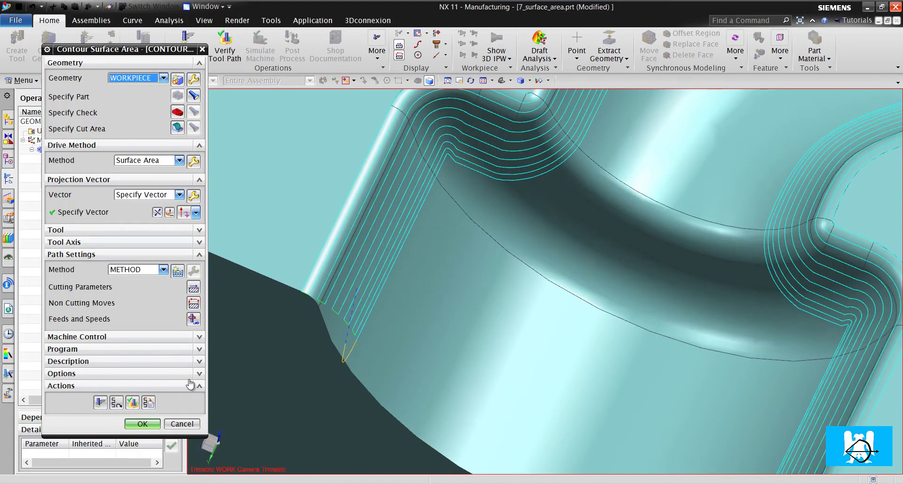
Step: Replay the generated toolpath on the part, stepping the tool to a picked path point
{"action": "left_click", "coordinate": [132, 402]}
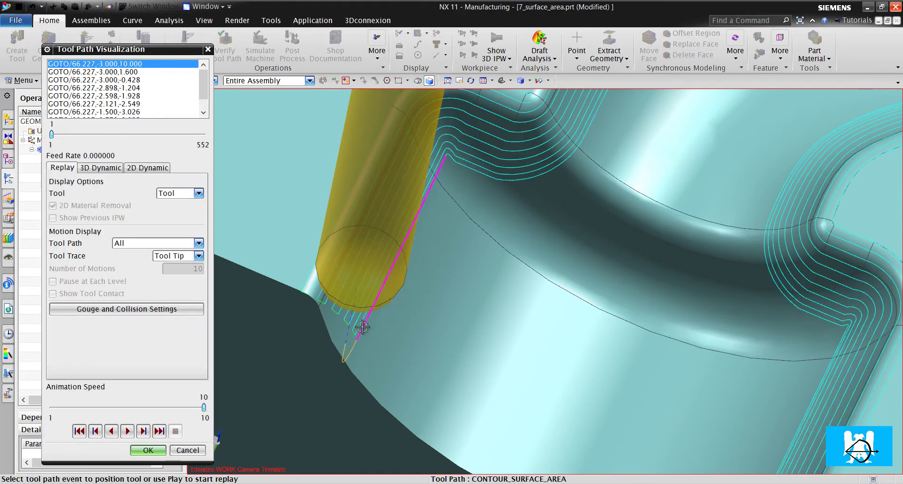
{"action": "scroll", "coordinate": [355, 351], "scroll_direction": "down", "scroll_amount": 2}
{"action": "scroll", "coordinate": [355, 347], "scroll_direction": "up", "scroll_amount": 6}
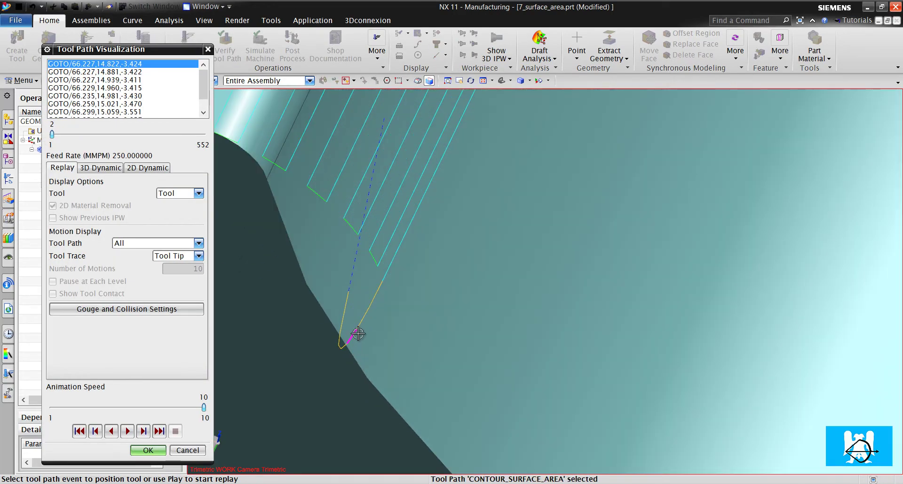
{"action": "left_click", "coordinate": [356, 335]}
{"action": "scroll", "coordinate": [356, 335], "scroll_direction": "down", "scroll_amount": 3}
{"action": "scroll", "coordinate": [363, 357], "scroll_direction": "up", "scroll_amount": 1}
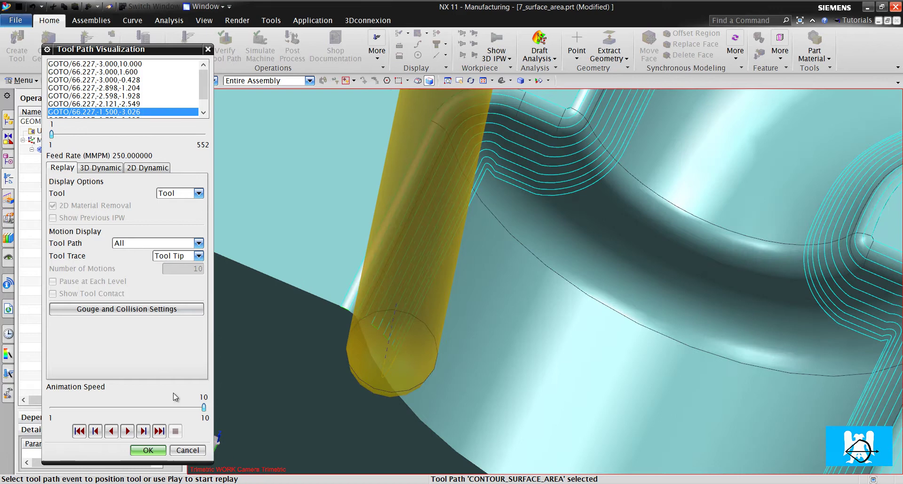
{"action": "left_click", "coordinate": [147, 450]}
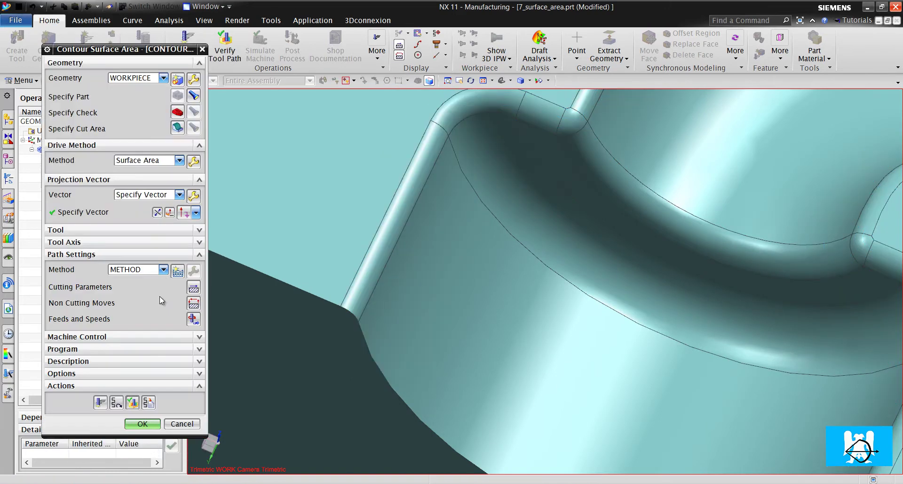
Step: Set the Surface Area drive's cut direction to the arrow running along the wall fillet
{"action": "middle_click", "coordinate": [193, 165]}
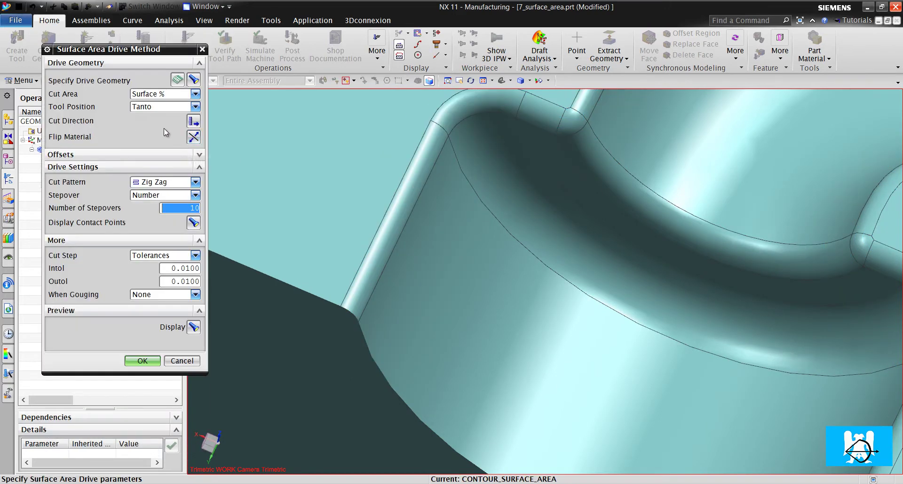
{"action": "left_click", "coordinate": [194, 122]}
{"action": "scroll", "coordinate": [336, 259], "scroll_direction": "down", "scroll_amount": 3}
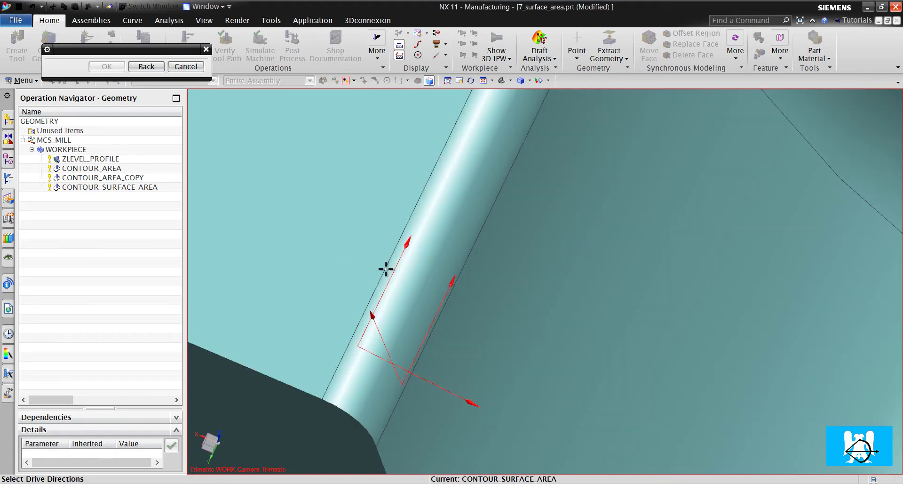
{"action": "left_click", "coordinate": [395, 286]}
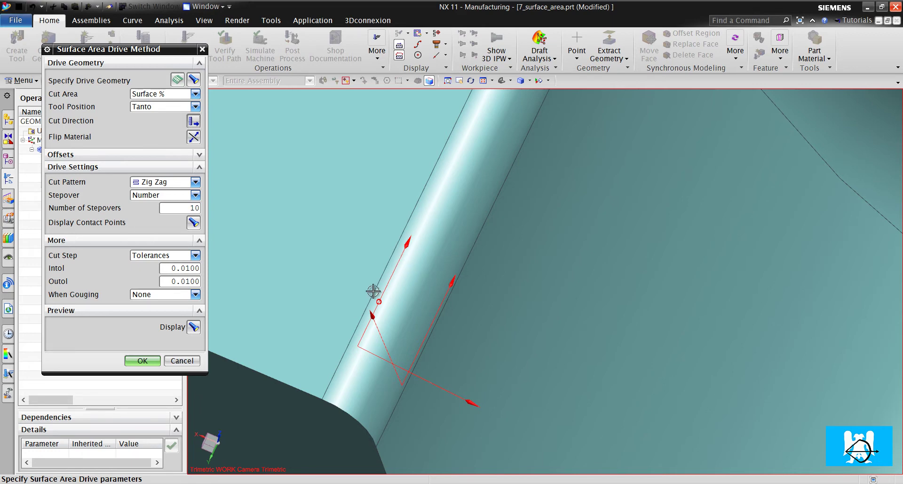
{"action": "scroll", "coordinate": [377, 302], "scroll_direction": "up", "scroll_amount": 6}
{"action": "scroll", "coordinate": [402, 315], "scroll_direction": "down", "scroll_amount": 10}
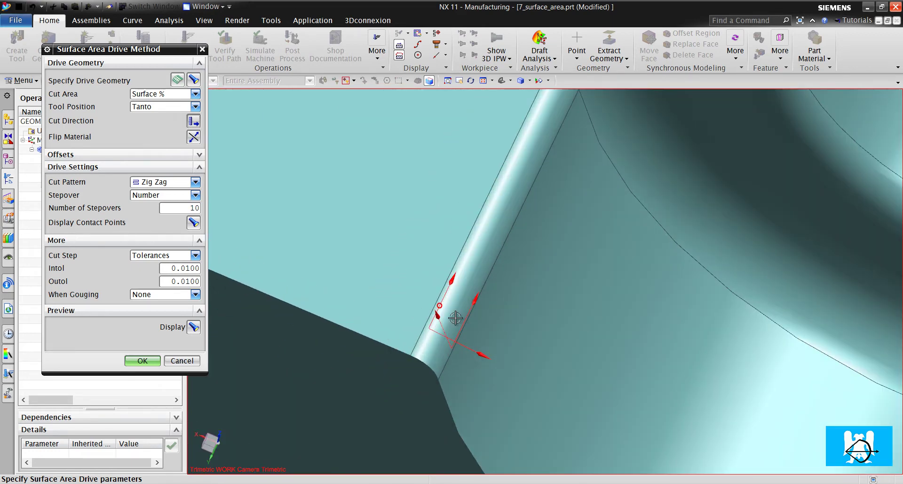
{"action": "scroll", "coordinate": [457, 310], "scroll_direction": "down", "scroll_amount": 3}
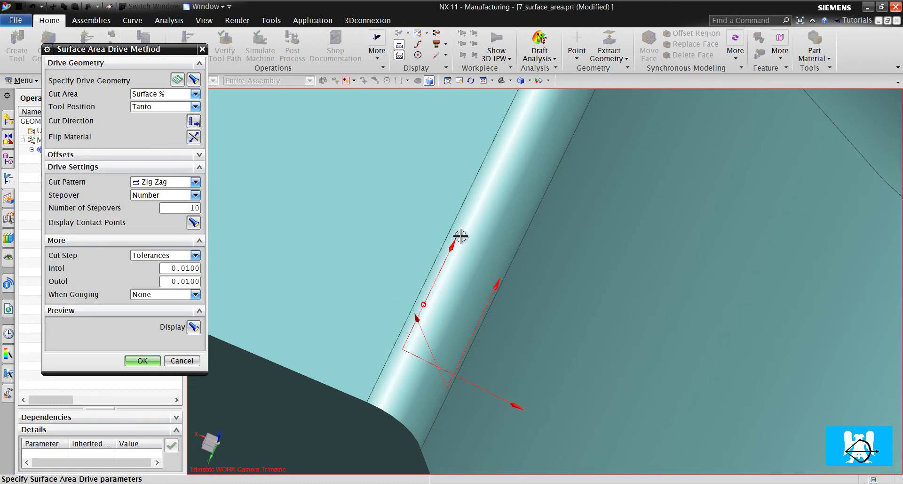
{"action": "left_click", "coordinate": [141, 360]}
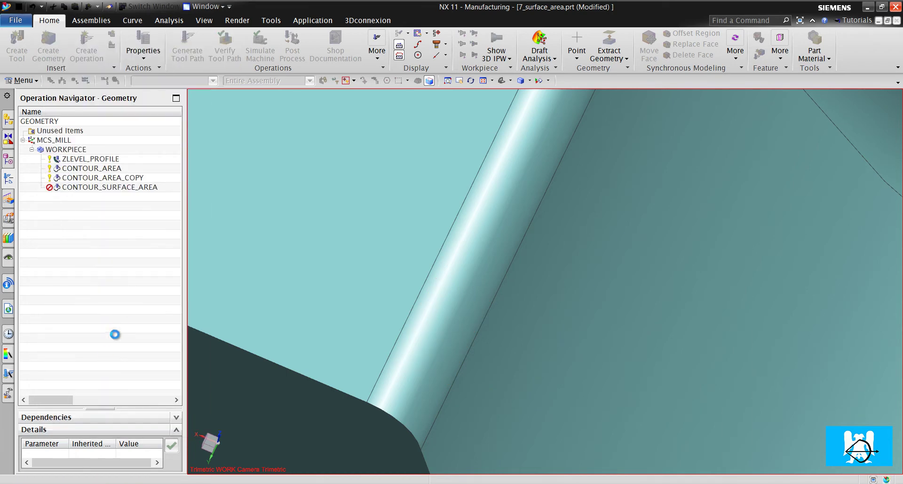
Step: Regenerate the toolpath with the fillet-following cut direction
{"action": "left_click", "coordinate": [101, 401]}
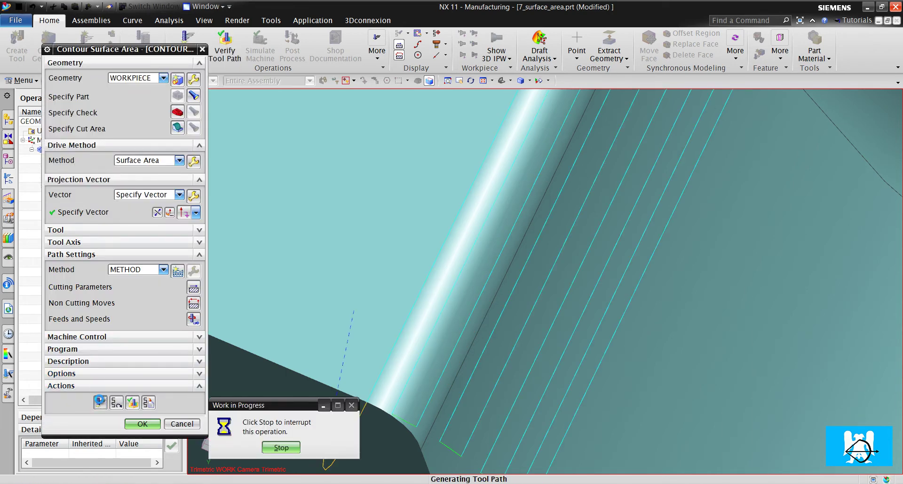
{"action": "scroll", "coordinate": [395, 339], "scroll_direction": "down", "scroll_amount": 5}
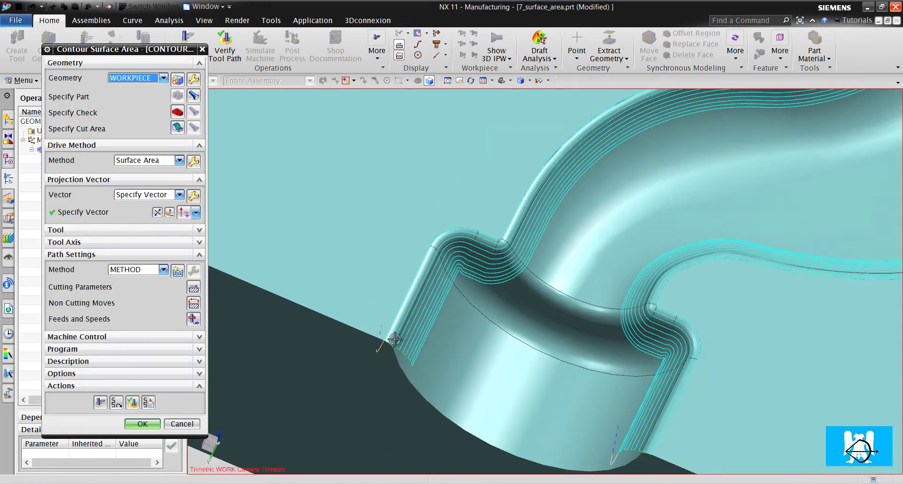
{"action": "scroll", "coordinate": [395, 339], "scroll_direction": "down", "scroll_amount": 5}
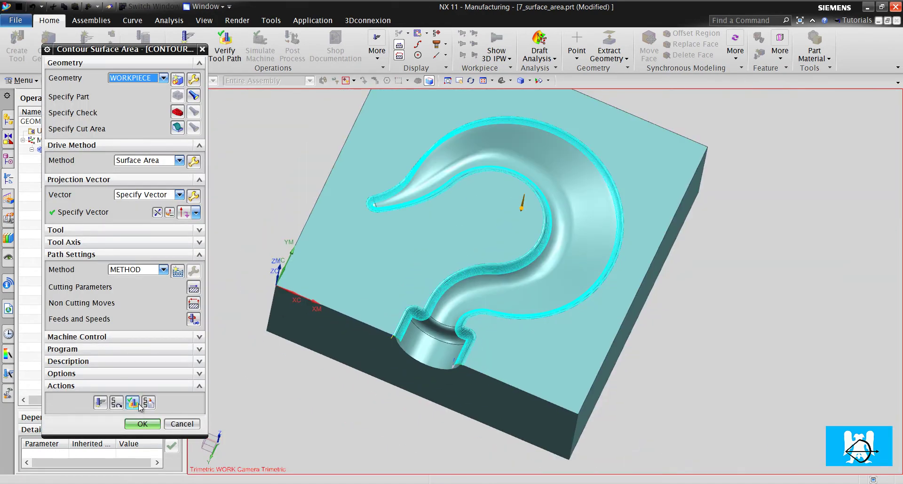
Step: Replay the new toolpath at animation speed 4 and finish the visualization
{"action": "left_click", "coordinate": [133, 403]}
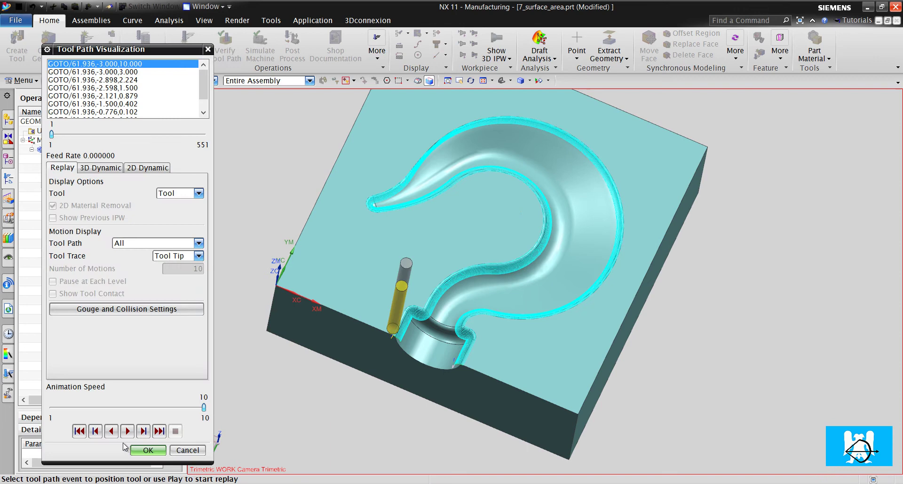
{"action": "left_click", "coordinate": [113, 410]}
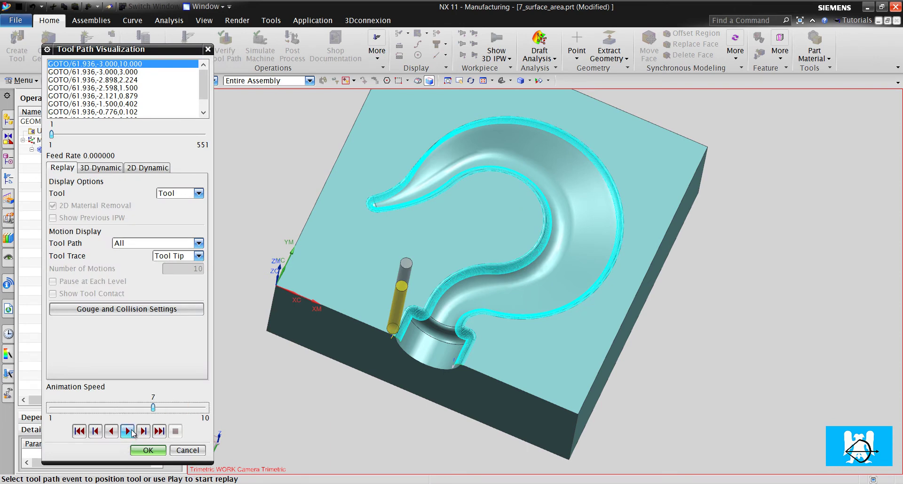
{"action": "left_click", "coordinate": [128, 430]}
{"action": "left_click", "coordinate": [100, 407]}
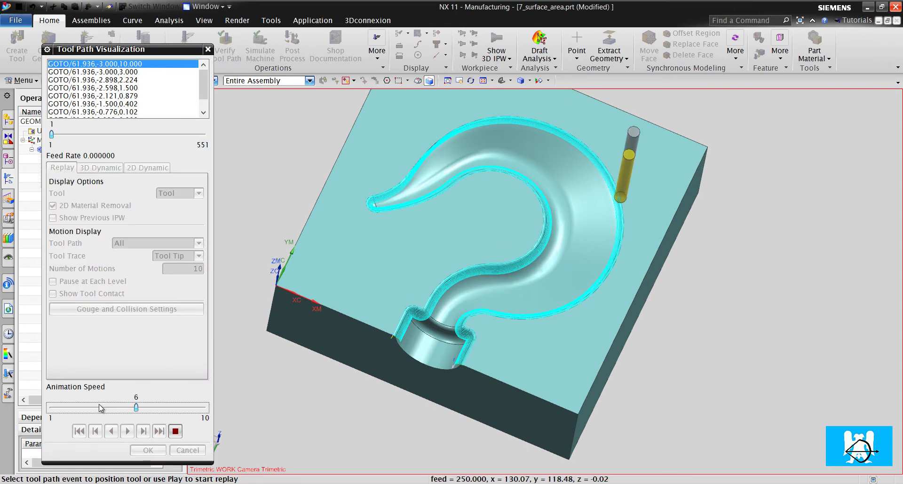
{"action": "left_click", "coordinate": [100, 408]}
{"action": "left_click", "coordinate": [85, 406]}
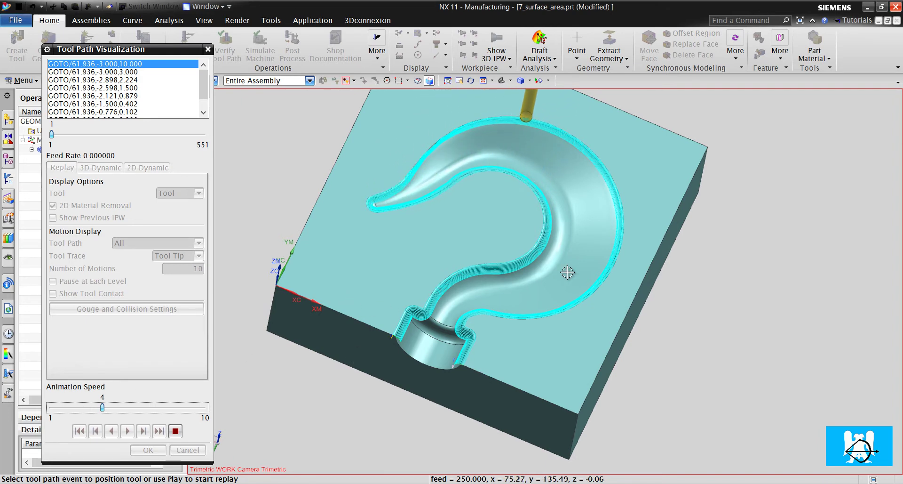
{"action": "scroll", "coordinate": [568, 272], "scroll_direction": "up", "scroll_amount": 6}
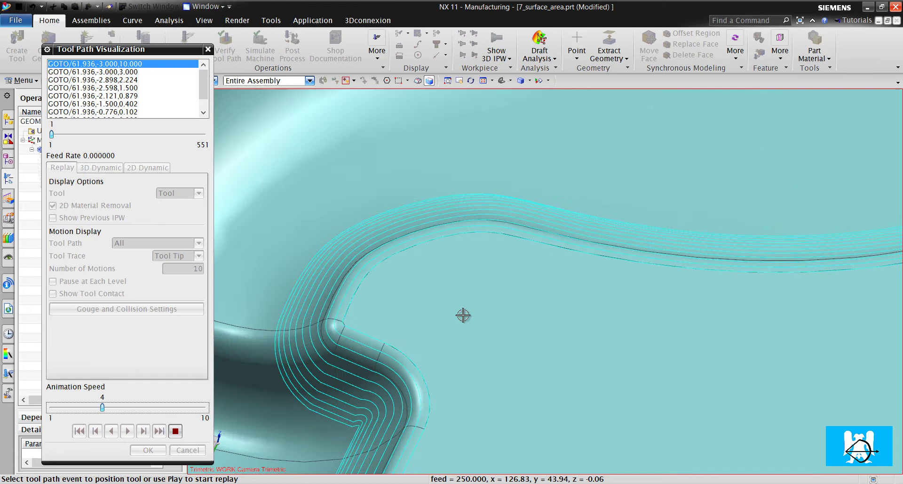
{"action": "scroll", "coordinate": [463, 315], "scroll_direction": "down", "scroll_amount": 5}
{"action": "scroll", "coordinate": [318, 374], "scroll_direction": "up", "scroll_amount": 5}
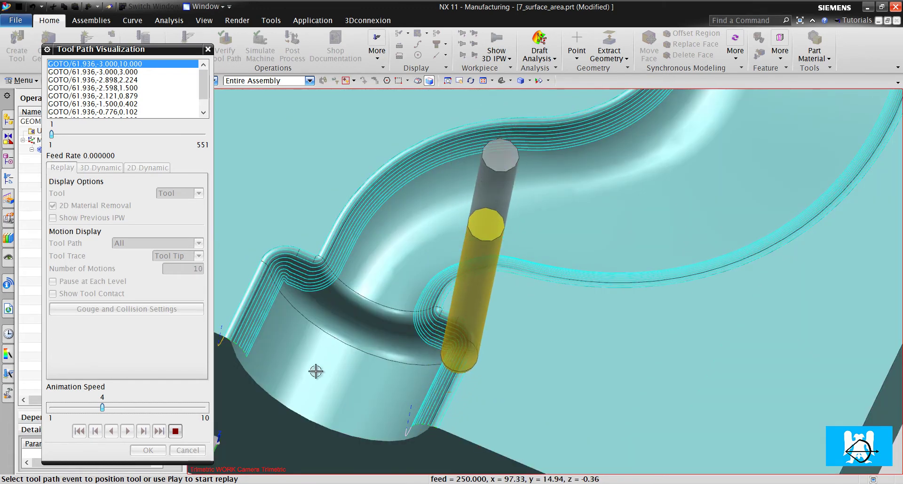
{"action": "left_click", "coordinate": [148, 449]}
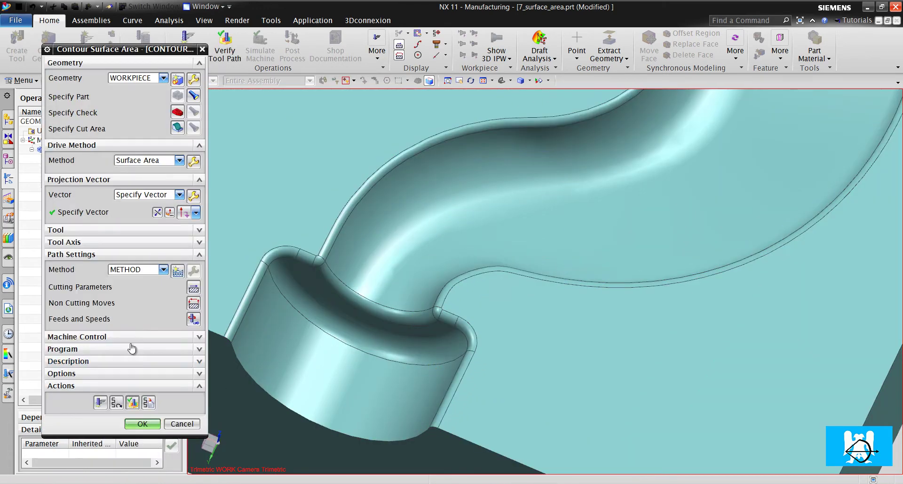
Step: Save the current operation and create a new Contour Surface Area operation
{"action": "left_click", "coordinate": [142, 423]}
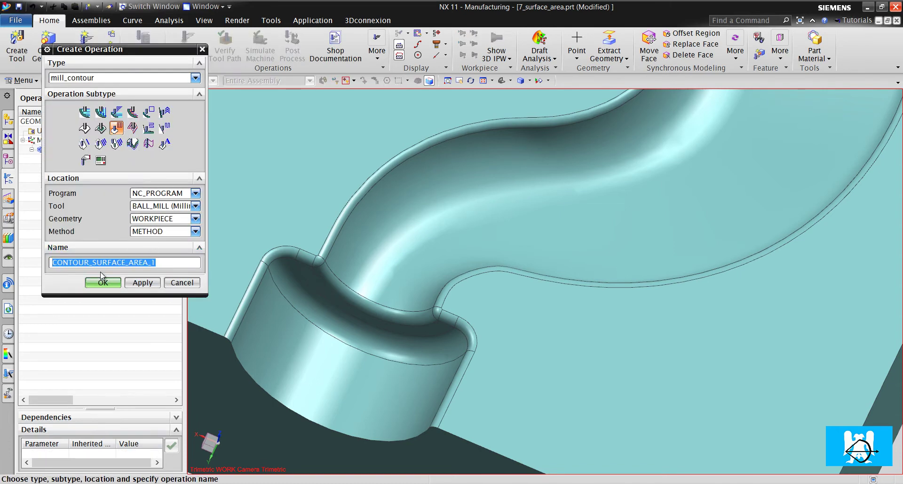
{"action": "left_click", "coordinate": [102, 280]}
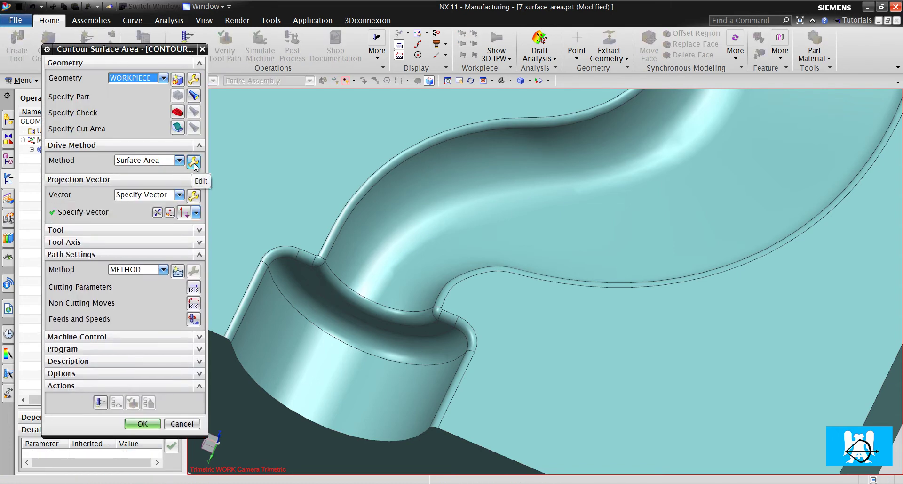
{"action": "left_click", "coordinate": [194, 163]}
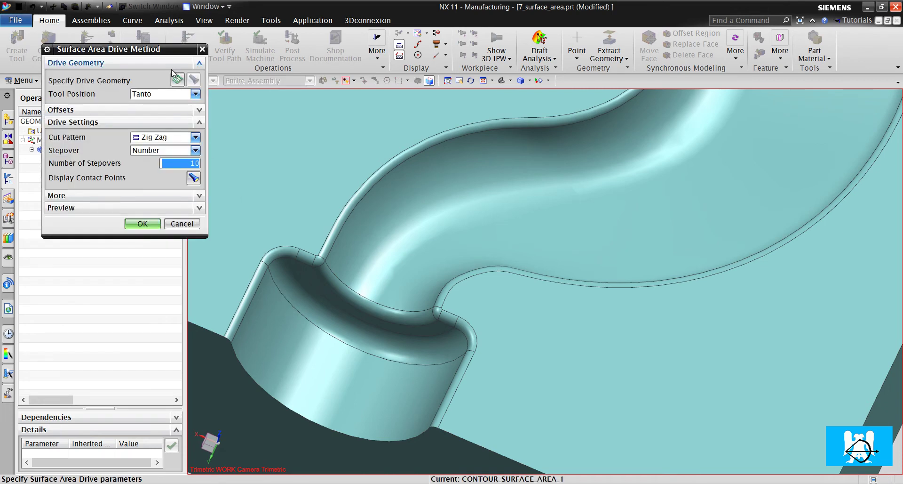
Step: Select six drive faces: cylindrical base, fillet, inner wall, neck fillet, S-shaped channel, rounded end cap
{"action": "left_click", "coordinate": [178, 80]}
{"action": "left_click", "coordinate": [330, 368]}
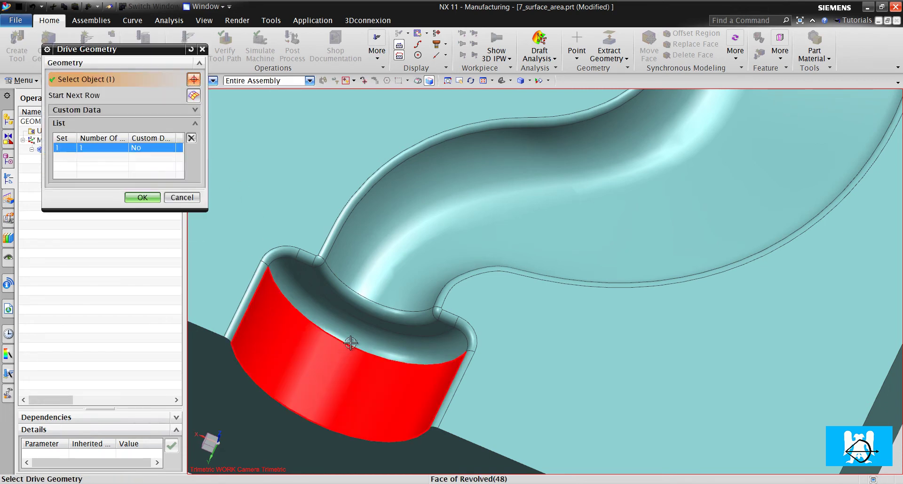
{"action": "left_click", "coordinate": [353, 337]}
{"action": "left_click", "coordinate": [367, 320]}
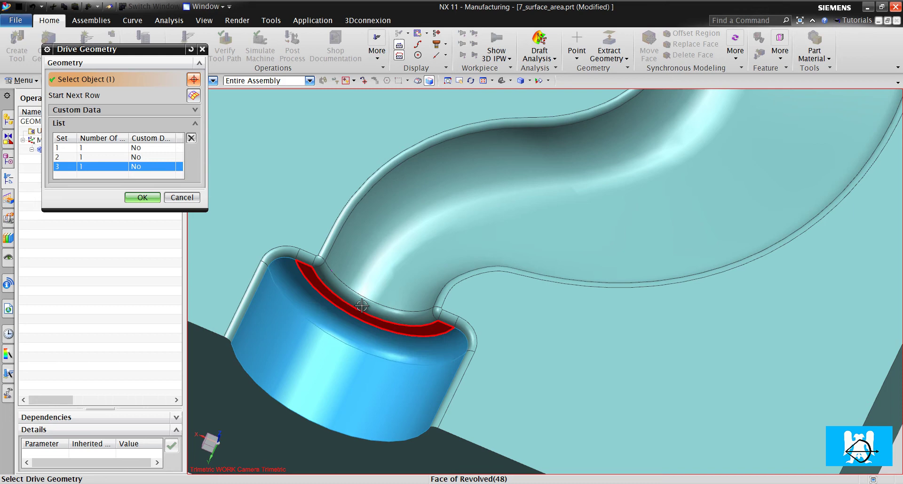
{"action": "left_click", "coordinate": [372, 301]}
{"action": "left_click", "coordinate": [381, 265]}
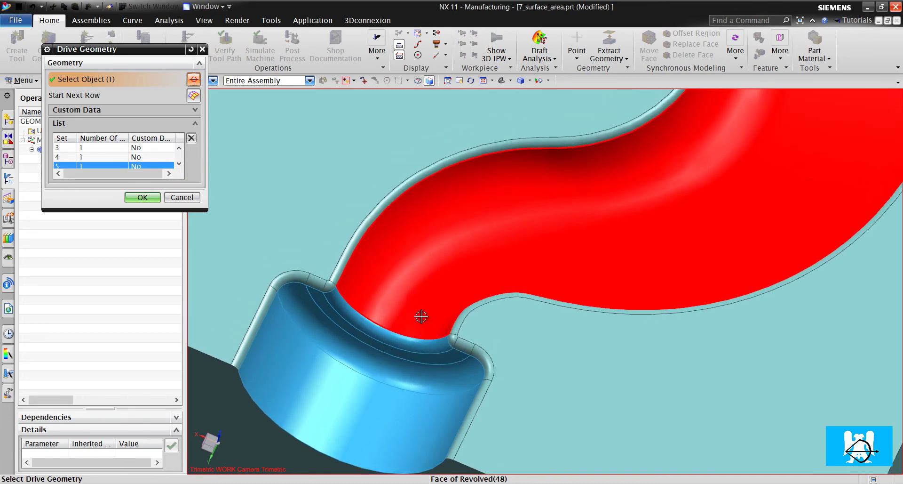
{"action": "scroll", "coordinate": [420, 379], "scroll_direction": "up", "scroll_amount": 5}
{"action": "scroll", "coordinate": [339, 202], "scroll_direction": "up", "scroll_amount": 3}
{"action": "left_click", "coordinate": [339, 203]}
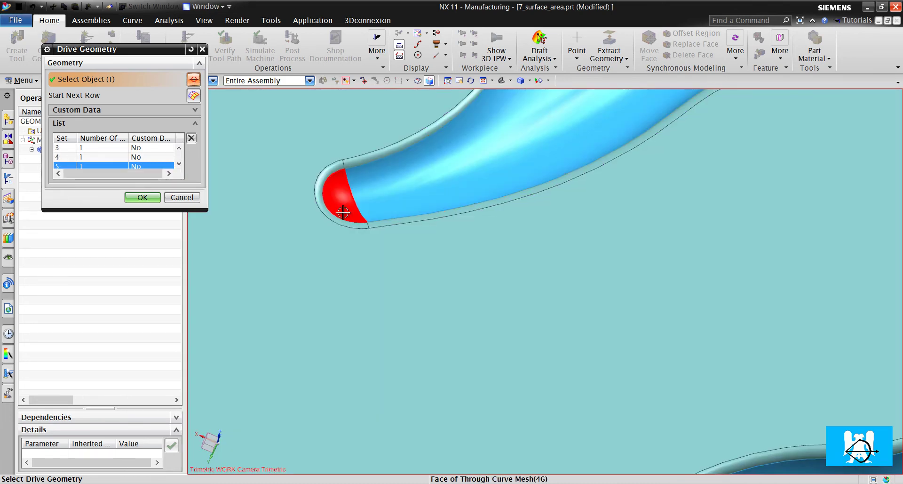
{"action": "scroll", "coordinate": [359, 238], "scroll_direction": "down", "scroll_amount": 4}
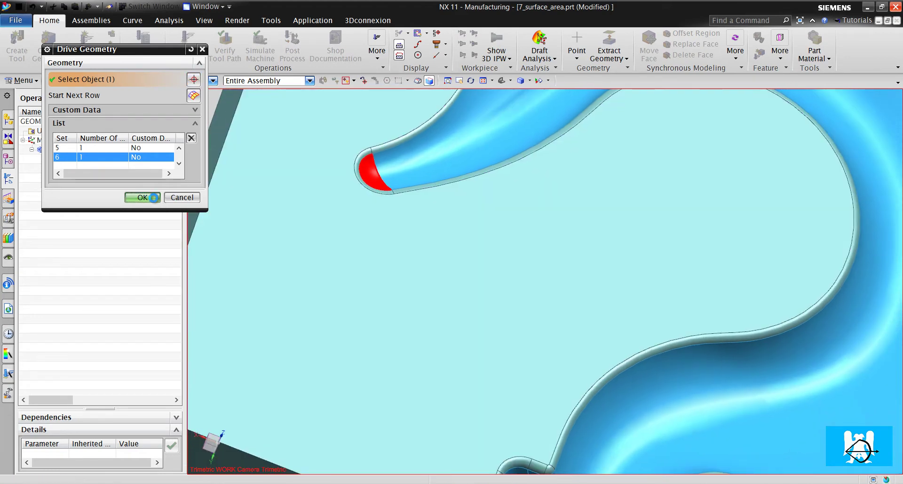
{"action": "left_click", "coordinate": [149, 197]}
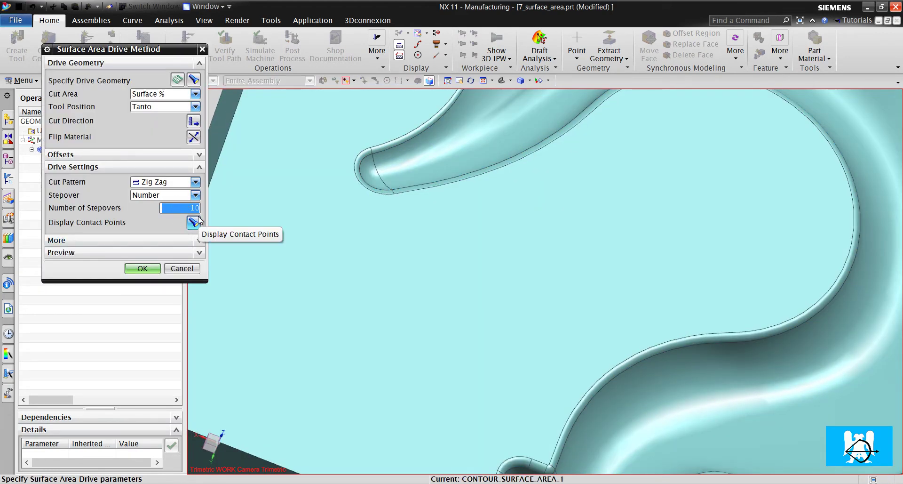
Step: Set 100 stepovers with Tolerances cut steps, preview the drive points, and accept the drive settings
{"action": "type", "text": "100"}
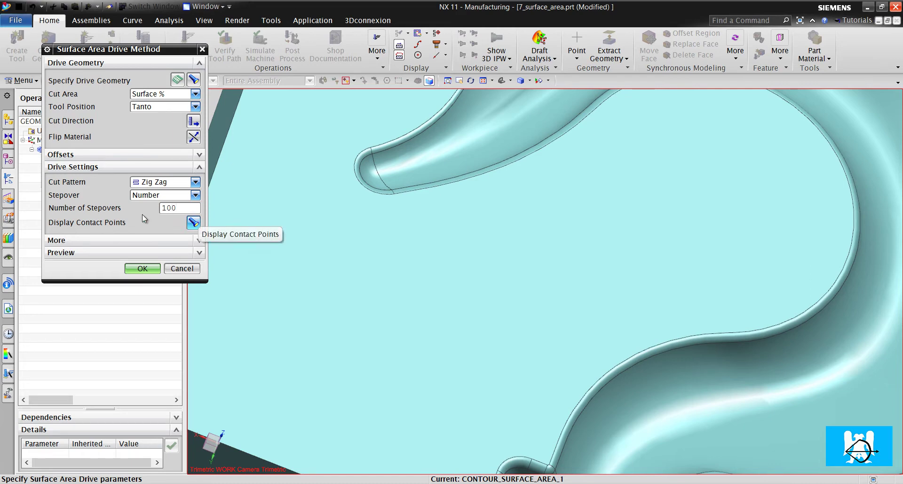
{"action": "left_click", "coordinate": [150, 240]}
{"action": "left_click", "coordinate": [195, 255]}
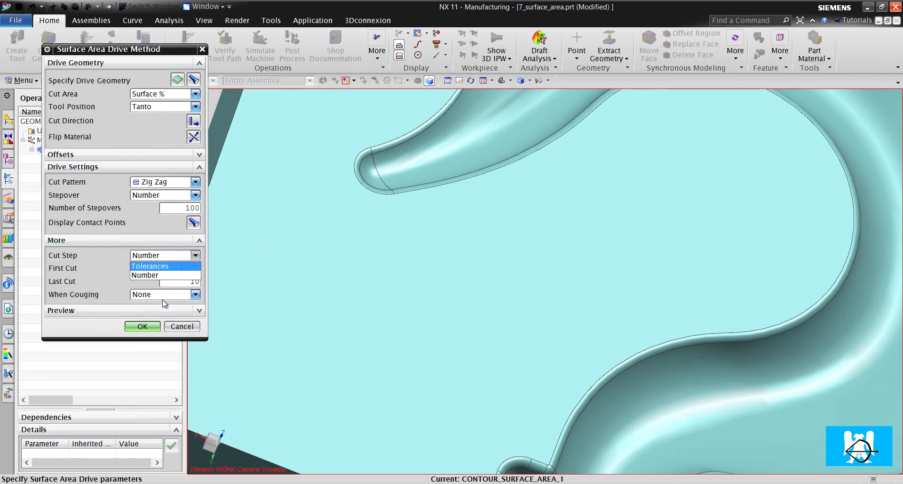
{"action": "left_click", "coordinate": [155, 264]}
{"action": "left_click", "coordinate": [164, 311]}
{"action": "left_click", "coordinate": [193, 327]}
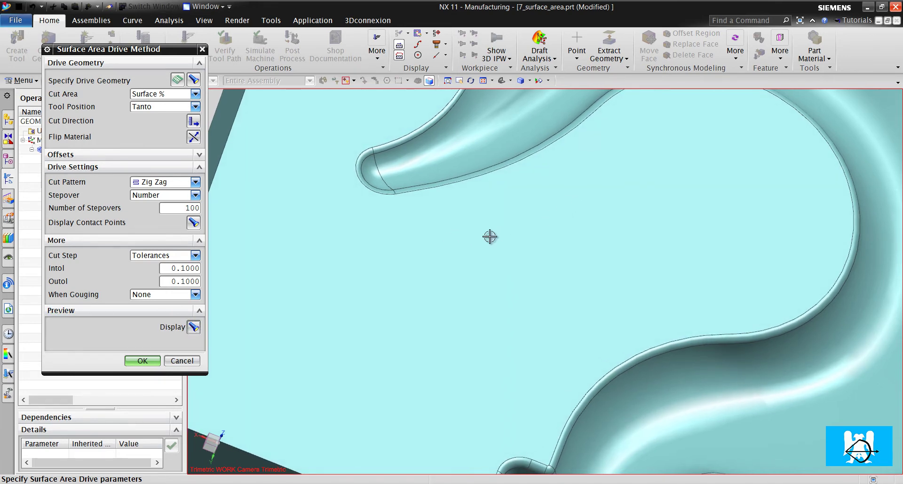
{"action": "scroll", "coordinate": [462, 234], "scroll_direction": "down", "scroll_amount": 5}
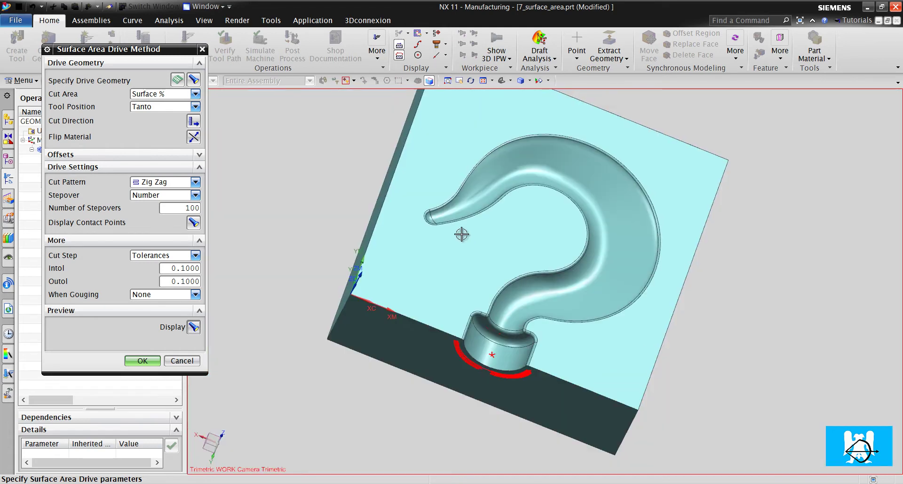
{"action": "scroll", "coordinate": [475, 282], "scroll_direction": "up", "scroll_amount": 4}
{"action": "middle_click_drag", "start_coordinate": [498, 358], "coordinate": [477, 361]}
{"action": "scroll", "coordinate": [474, 379], "scroll_direction": "up", "scroll_amount": 4}
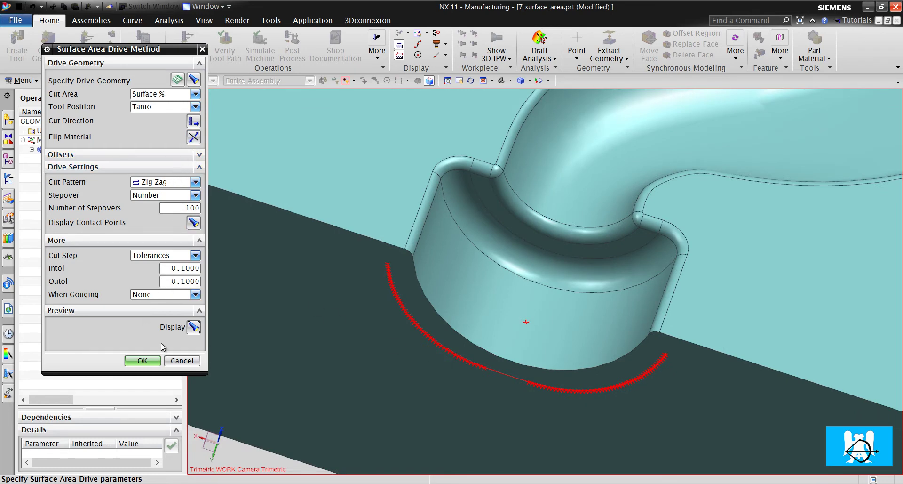
{"action": "left_click", "coordinate": [183, 361]}
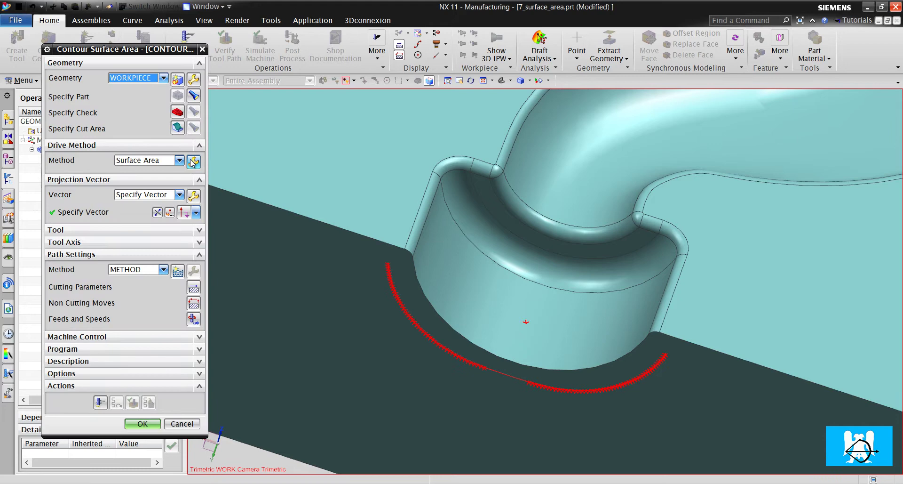
Step: Review the selected drive faces and keep the existing drive geometry
{"action": "left_click", "coordinate": [192, 161]}
{"action": "left_click", "coordinate": [193, 80]}
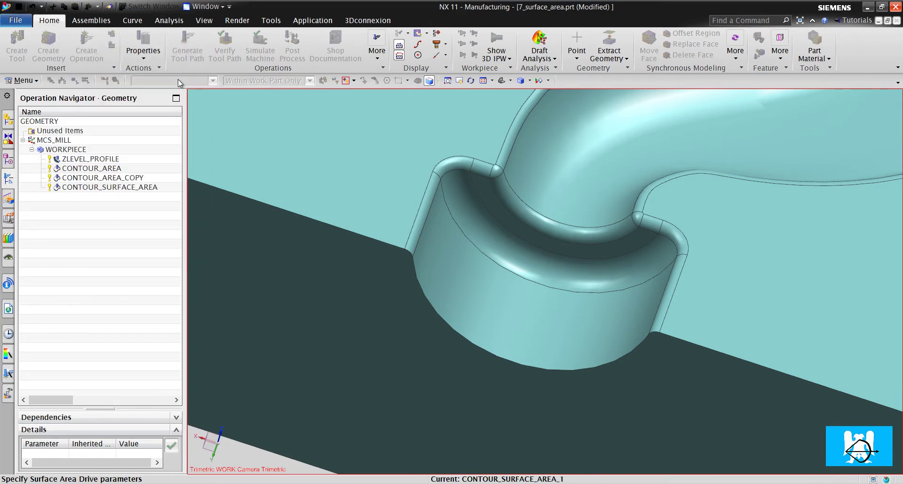
{"action": "scroll", "coordinate": [485, 361], "scroll_direction": "down", "scroll_amount": 5}
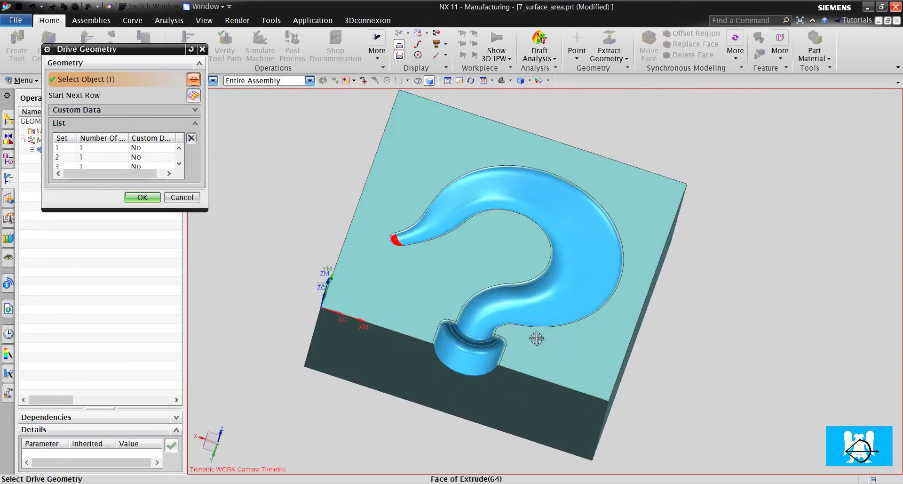
{"action": "scroll", "coordinate": [280, 276], "scroll_direction": "up", "scroll_amount": 4}
{"action": "left_click", "coordinate": [154, 198]}
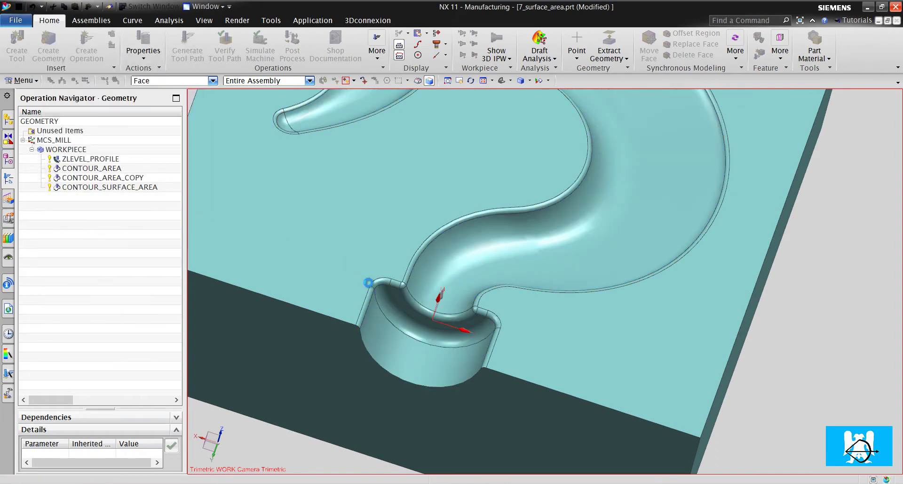
{"action": "scroll", "coordinate": [451, 325], "scroll_direction": "up", "scroll_amount": 5}
{"action": "scroll", "coordinate": [349, 248], "scroll_direction": "down", "scroll_amount": 5}
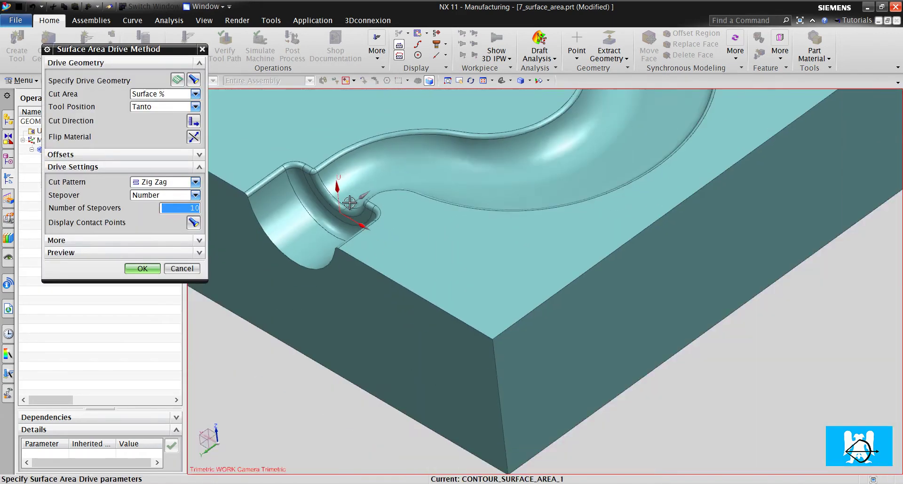
{"action": "scroll", "coordinate": [348, 221], "scroll_direction": "up", "scroll_amount": 4}
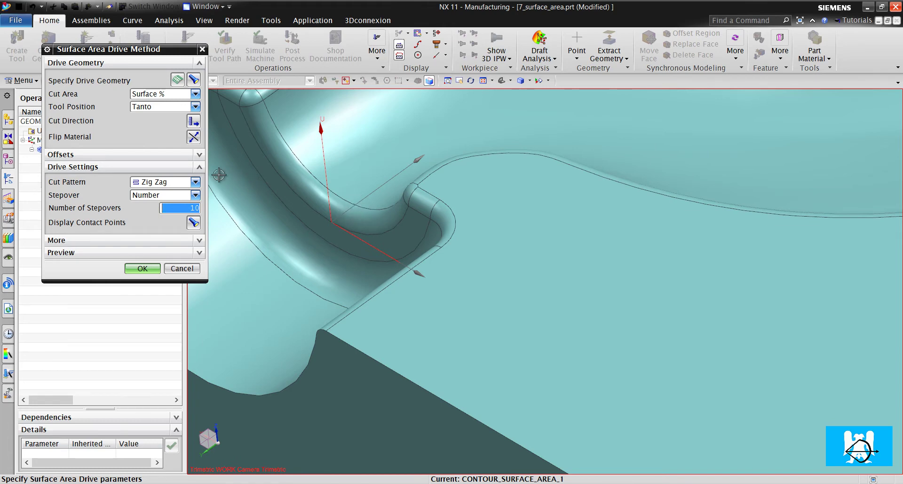
Step: Flip the material side of the drive surfaces and accept the drive settings
{"action": "left_click", "coordinate": [193, 137]}
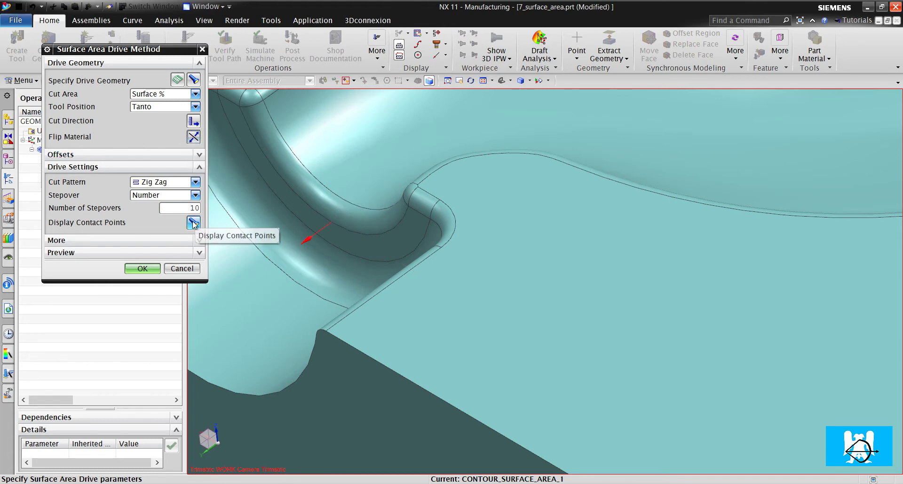
{"action": "left_click", "coordinate": [152, 268]}
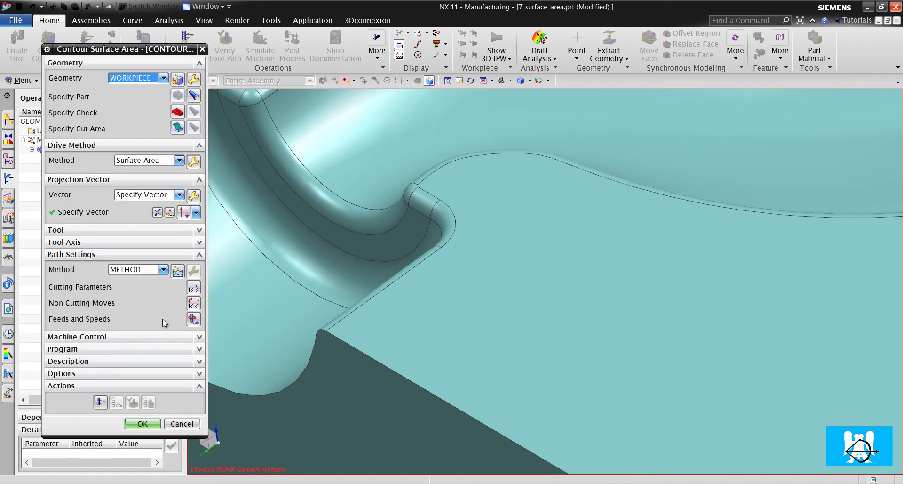
{"action": "left_click", "coordinate": [193, 161]}
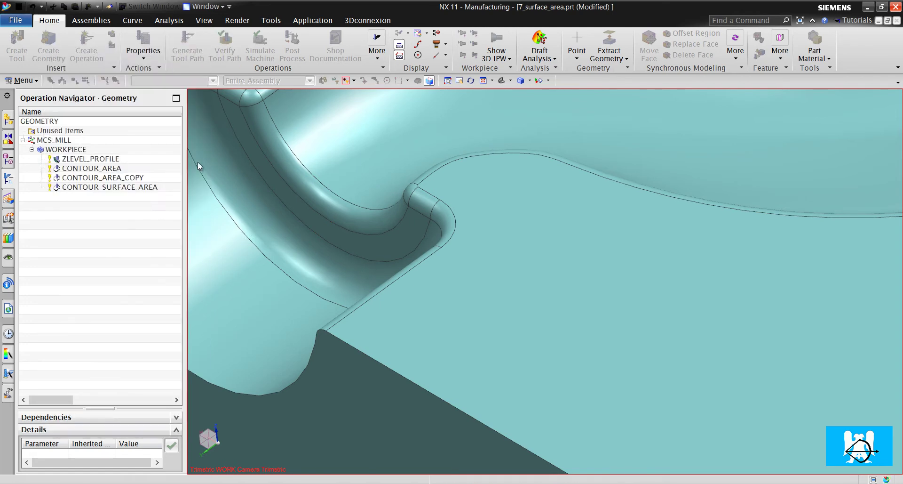
Step: Display the drive path preview with the current stepover settings
{"action": "left_click", "coordinate": [94, 255]}
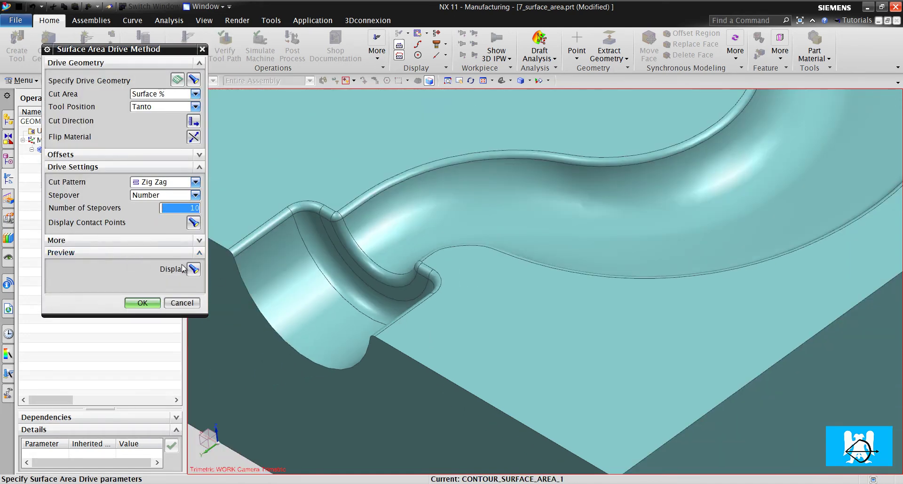
{"action": "left_click", "coordinate": [193, 268]}
{"action": "scroll", "coordinate": [526, 403], "scroll_direction": "down", "scroll_amount": 5}
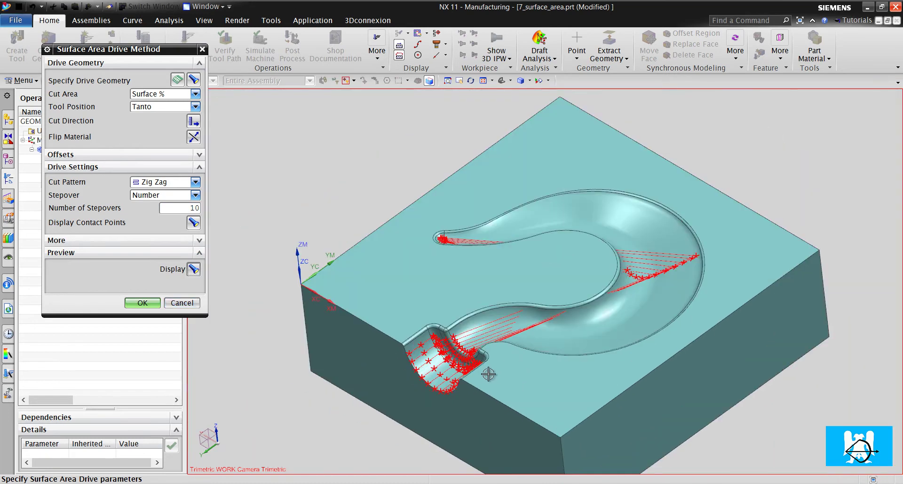
Step: Set 100 stepovers with Tolerances cut steps, preview over the whole pocket channel, and accept
{"action": "left_click_drag", "start_coordinate": [165, 209], "coordinate": [229, 206]}
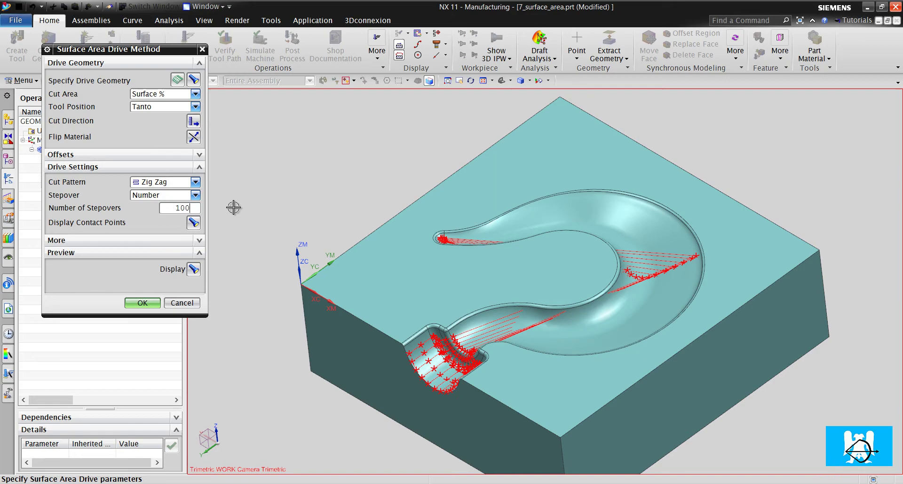
{"action": "left_click", "coordinate": [106, 240]}
{"action": "left_click", "coordinate": [195, 255]}
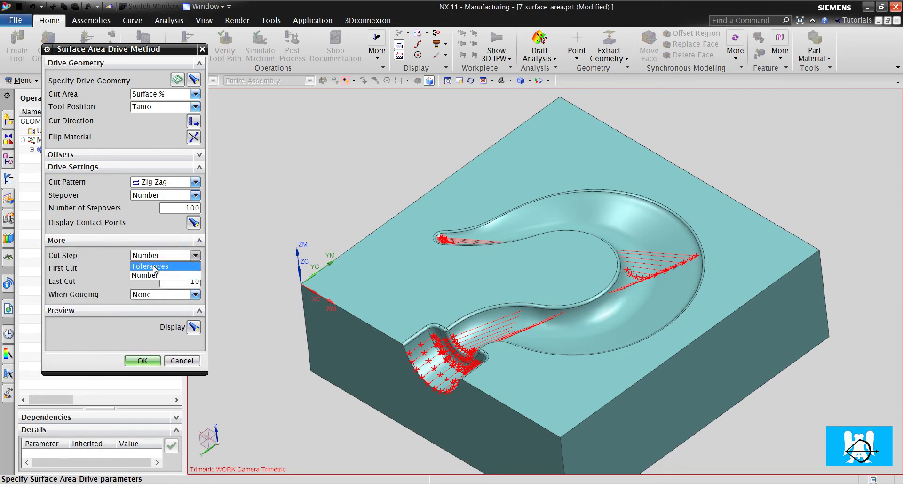
{"action": "left_click", "coordinate": [160, 265]}
{"action": "left_click", "coordinate": [193, 326]}
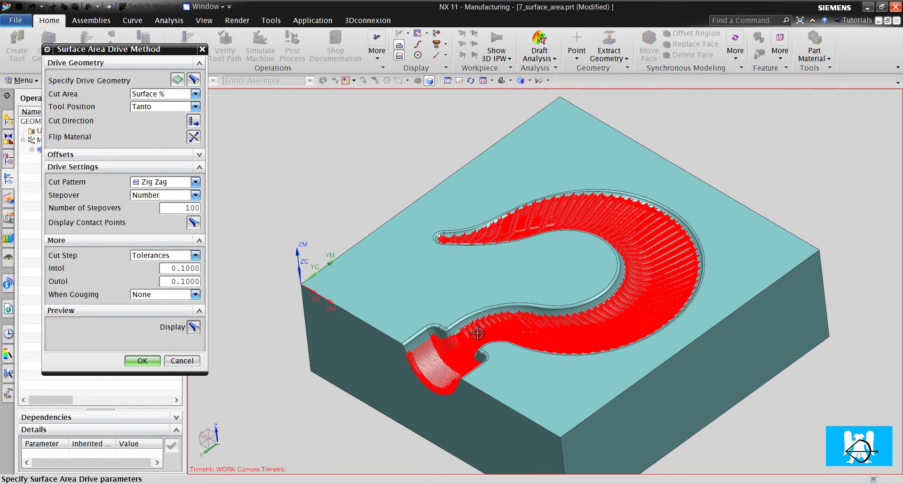
{"action": "scroll", "coordinate": [654, 302], "scroll_direction": "down", "scroll_amount": 5}
{"action": "scroll", "coordinate": [654, 303], "scroll_direction": "down", "scroll_amount": 3}
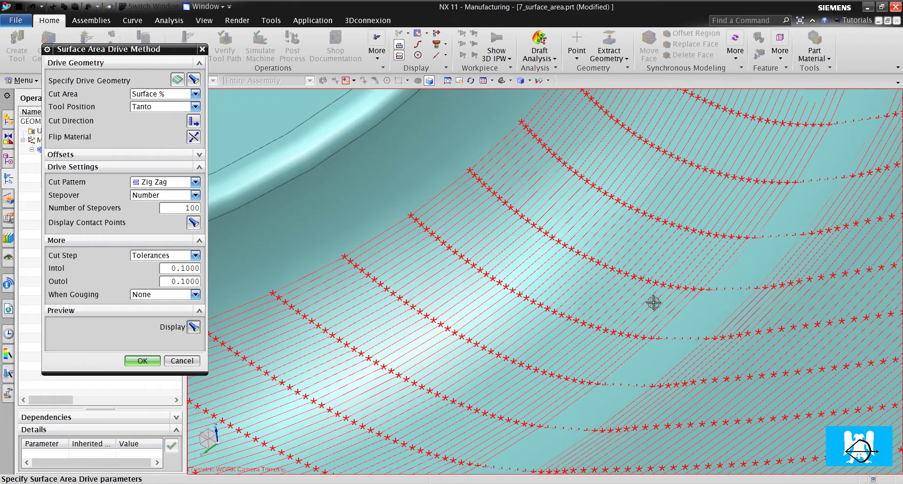
{"action": "scroll", "coordinate": [653, 303], "scroll_direction": "up", "scroll_amount": 8}
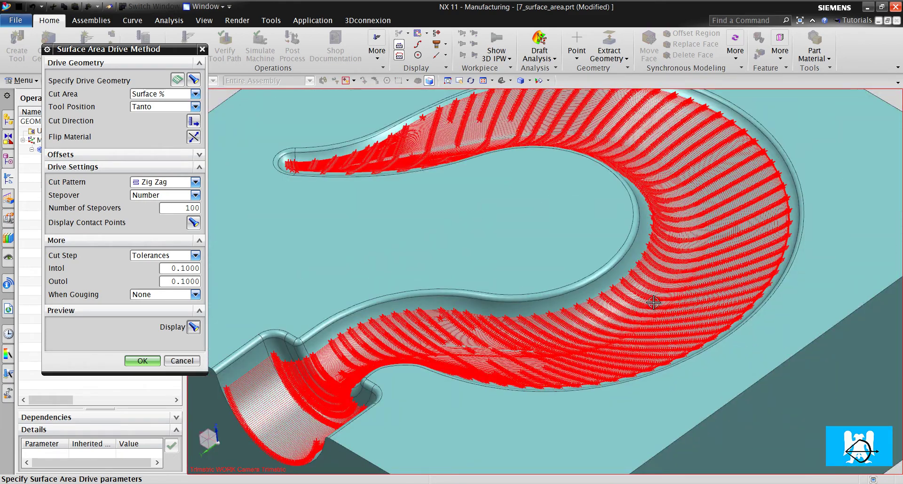
{"action": "scroll", "coordinate": [653, 303], "scroll_direction": "up", "scroll_amount": 3}
{"action": "scroll", "coordinate": [520, 359], "scroll_direction": "down", "scroll_amount": 8}
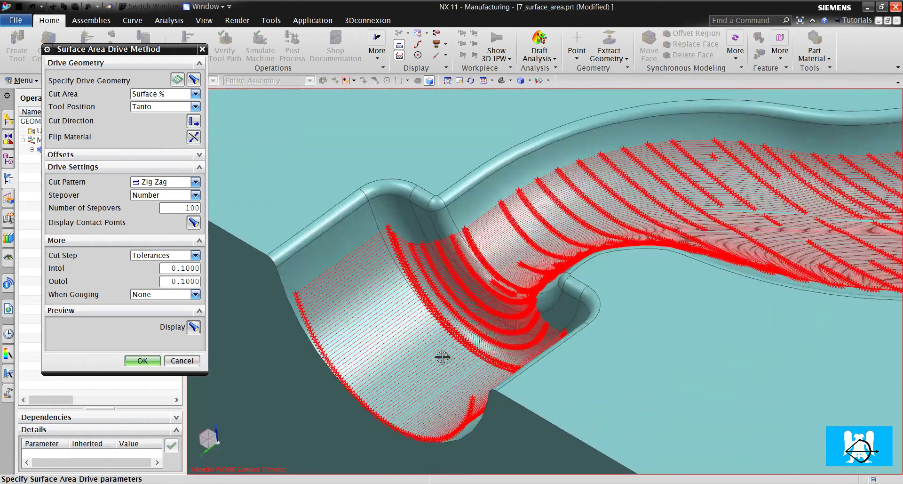
{"action": "left_click", "coordinate": [142, 361]}
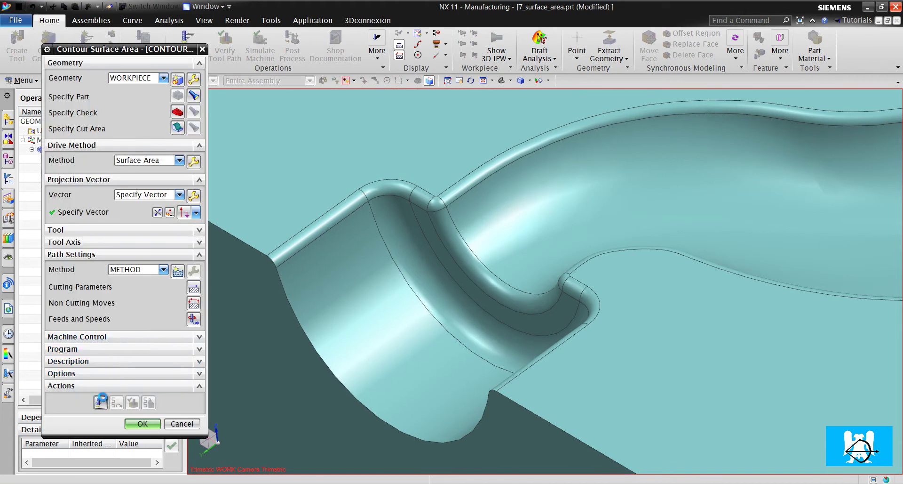
Step: Generate the toolpath, inspect it from tilted and top views, and replay it
{"action": "left_click", "coordinate": [101, 399]}
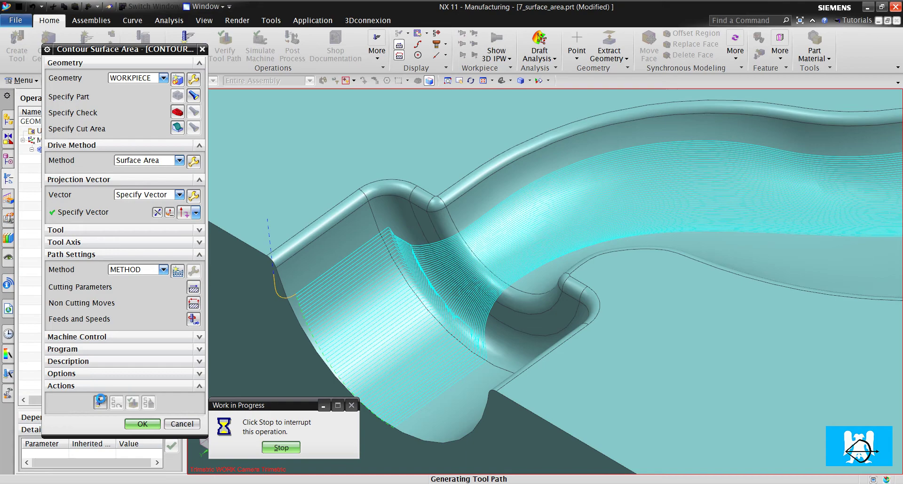
{"action": "scroll", "coordinate": [438, 406], "scroll_direction": "down", "scroll_amount": 5}
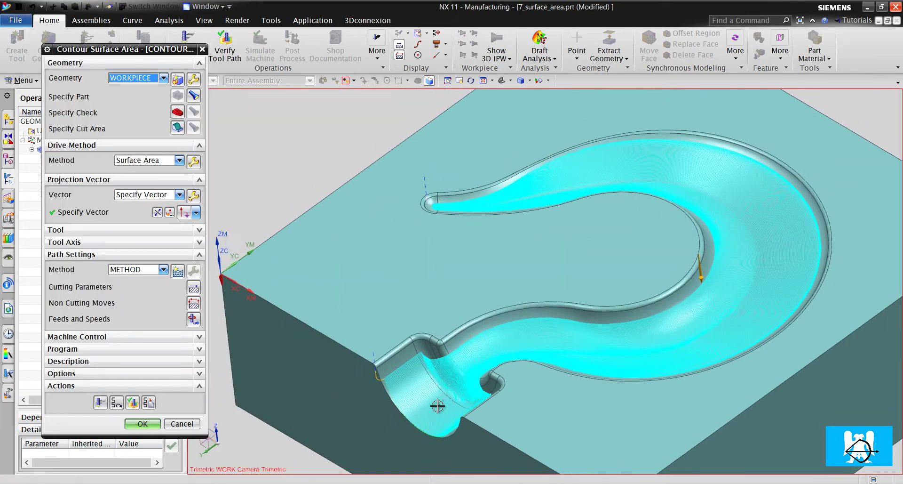
{"action": "scroll", "coordinate": [607, 330], "scroll_direction": "up", "scroll_amount": 8}
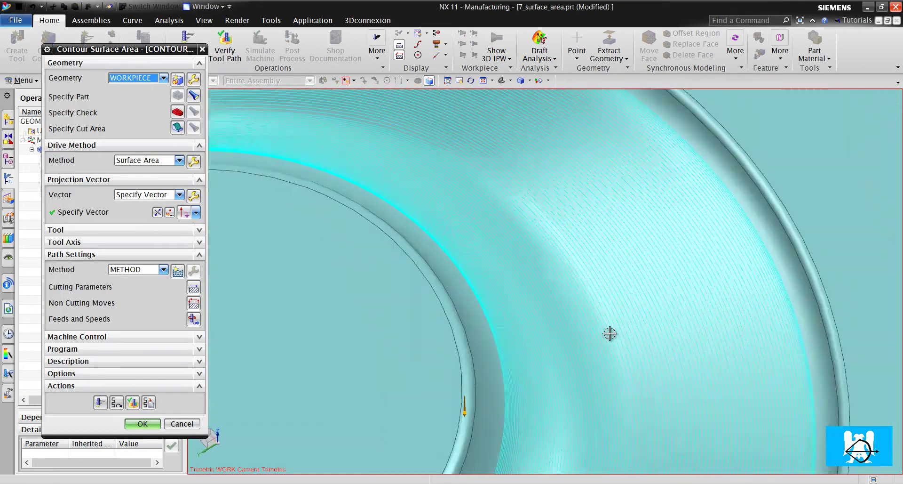
{"action": "scroll", "coordinate": [565, 329], "scroll_direction": "down", "scroll_amount": 3}
{"action": "scroll", "coordinate": [400, 240], "scroll_direction": "up", "scroll_amount": 6}
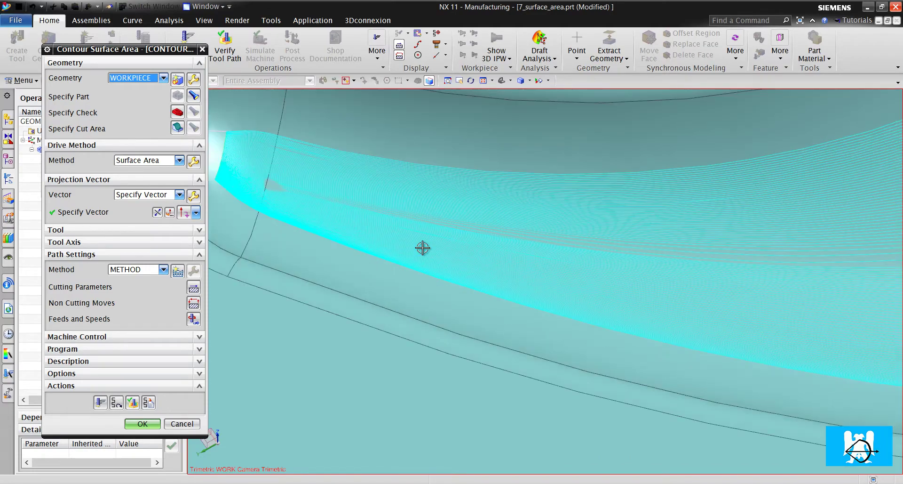
{"action": "scroll", "coordinate": [443, 243], "scroll_direction": "down", "scroll_amount": 3}
{"action": "scroll", "coordinate": [447, 254], "scroll_direction": "up", "scroll_amount": 5}
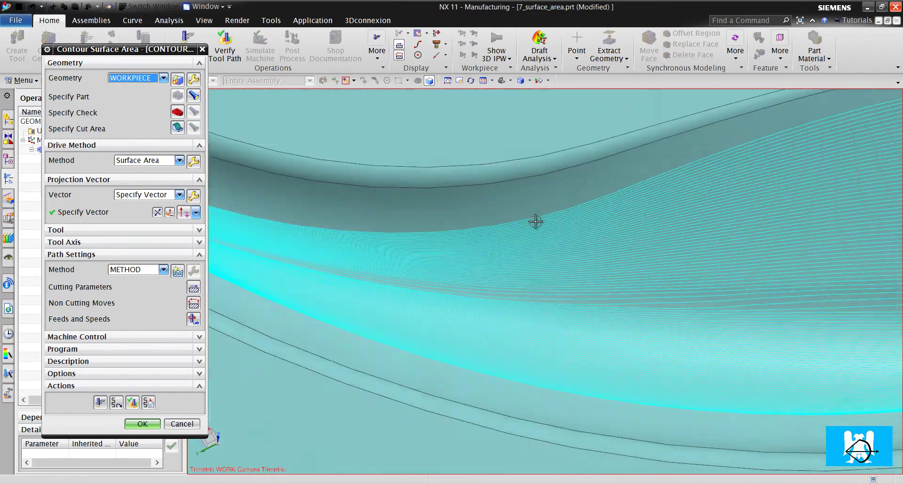
{"action": "scroll", "coordinate": [535, 221], "scroll_direction": "down", "scroll_amount": 4}
{"action": "scroll", "coordinate": [700, 283], "scroll_direction": "up", "scroll_amount": 6}
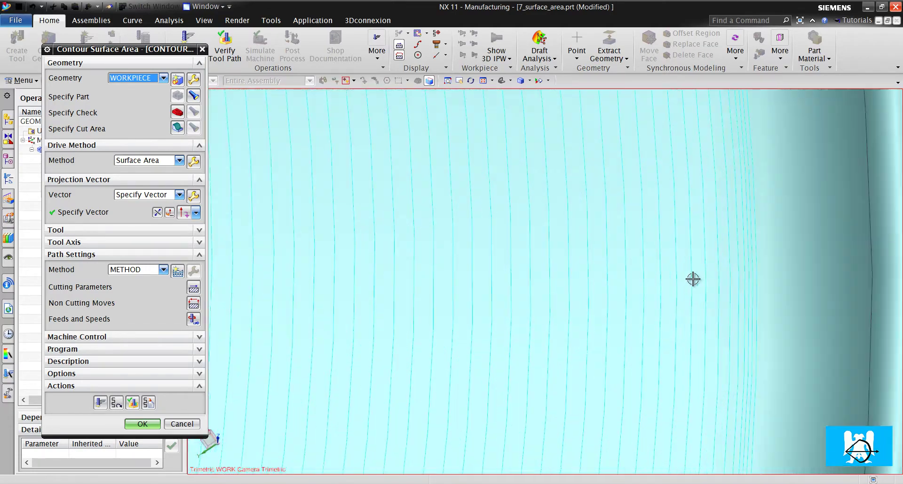
{"action": "scroll", "coordinate": [715, 254], "scroll_direction": "down", "scroll_amount": 3}
{"action": "scroll", "coordinate": [645, 270], "scroll_direction": "up", "scroll_amount": 6}
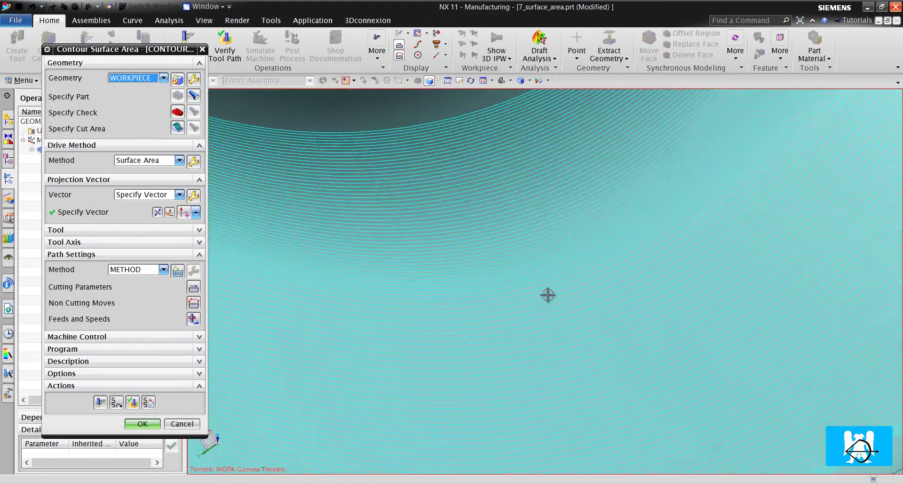
{"action": "scroll", "coordinate": [602, 319], "scroll_direction": "down", "scroll_amount": 3}
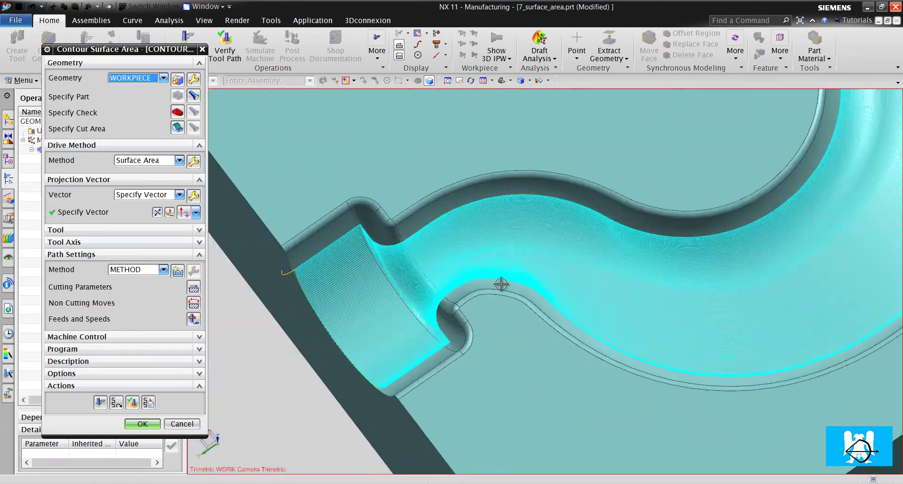
{"action": "scroll", "coordinate": [500, 284], "scroll_direction": "up", "scroll_amount": 5}
{"action": "scroll", "coordinate": [614, 183], "scroll_direction": "down", "scroll_amount": 3}
{"action": "scroll", "coordinate": [395, 246], "scroll_direction": "up", "scroll_amount": 5}
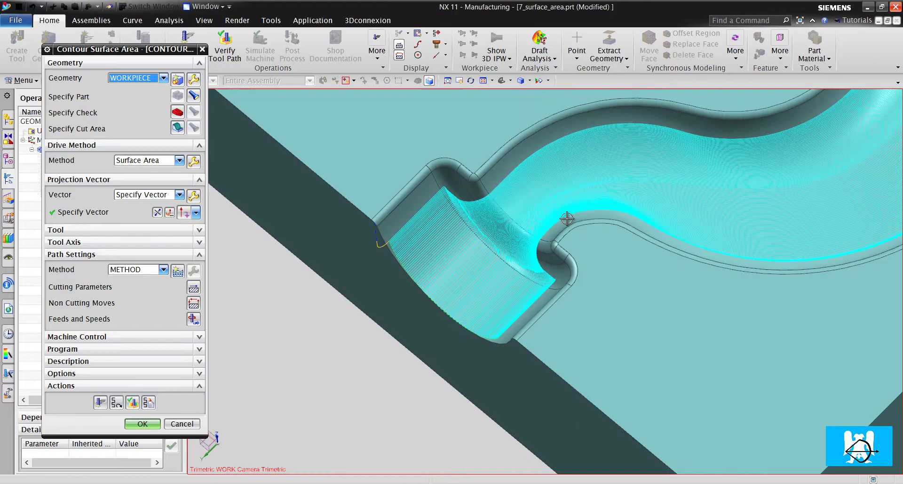
{"action": "scroll", "coordinate": [417, 266], "scroll_direction": "up", "scroll_amount": 2}
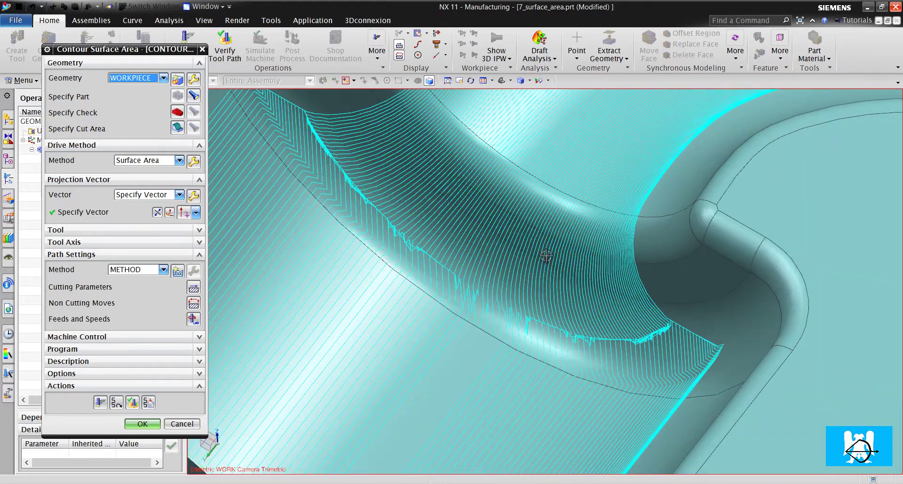
{"action": "scroll", "coordinate": [403, 214], "scroll_direction": "up", "scroll_amount": 6}
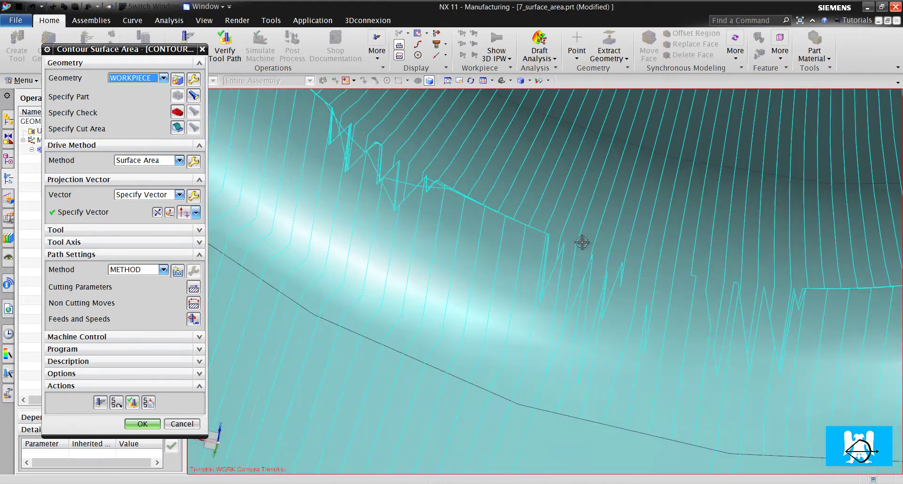
{"action": "scroll", "coordinate": [582, 241], "scroll_direction": "down", "scroll_amount": 6}
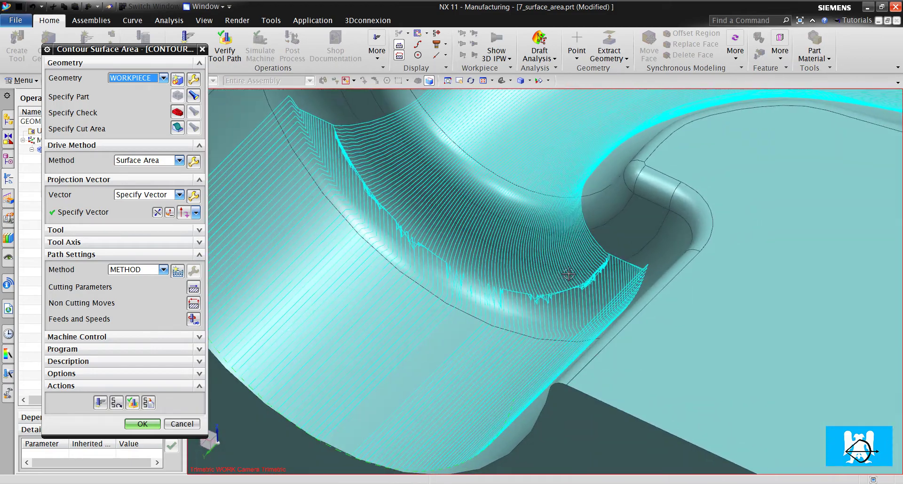
{"action": "scroll", "coordinate": [568, 274], "scroll_direction": "up", "scroll_amount": 5}
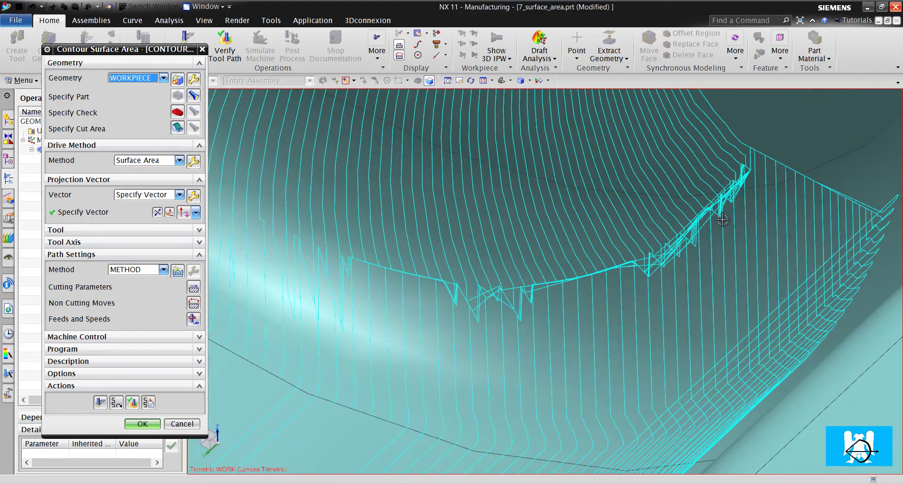
{"action": "scroll", "coordinate": [550, 240], "scroll_direction": "down", "scroll_amount": 6}
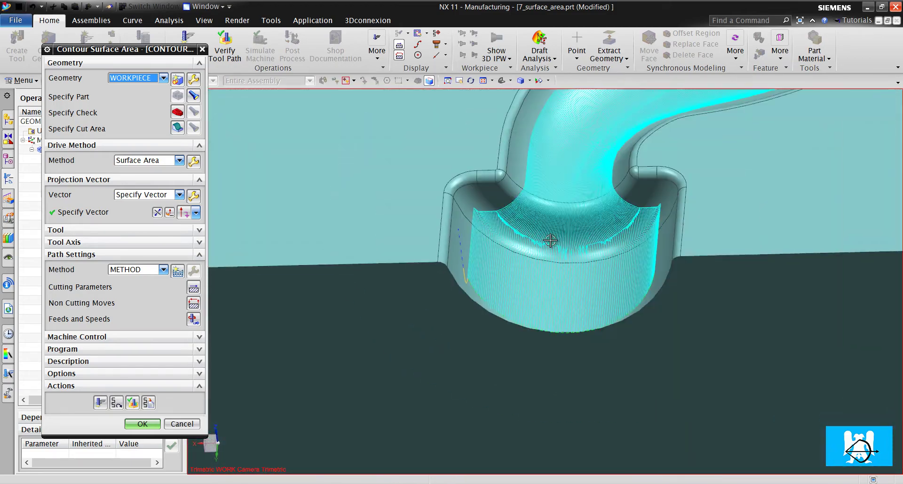
{"action": "scroll", "coordinate": [550, 241], "scroll_direction": "down", "scroll_amount": 2}
{"action": "middle_click_drag", "start_coordinate": [557, 246], "coordinate": [520, 307]}
{"action": "scroll", "coordinate": [537, 259], "scroll_direction": "up", "scroll_amount": 4}
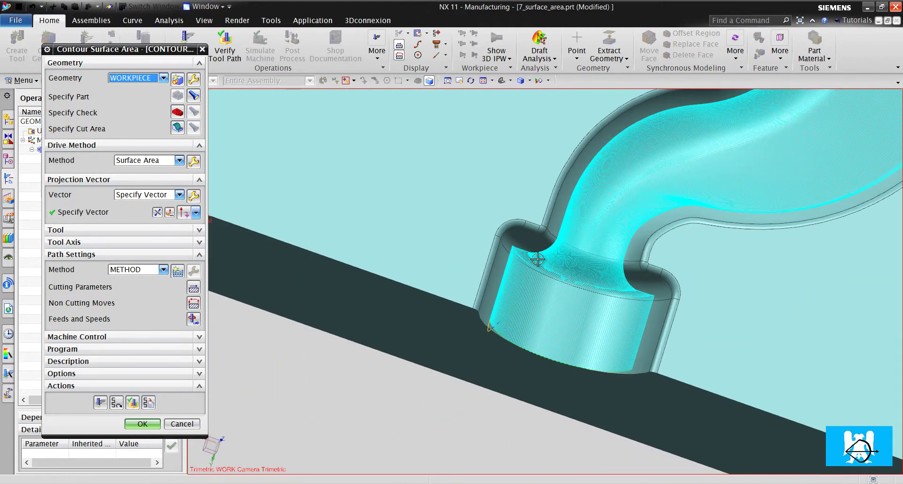
{"action": "key", "text": "F8"}
{"action": "scroll", "coordinate": [540, 264], "scroll_direction": "down", "scroll_amount": 3}
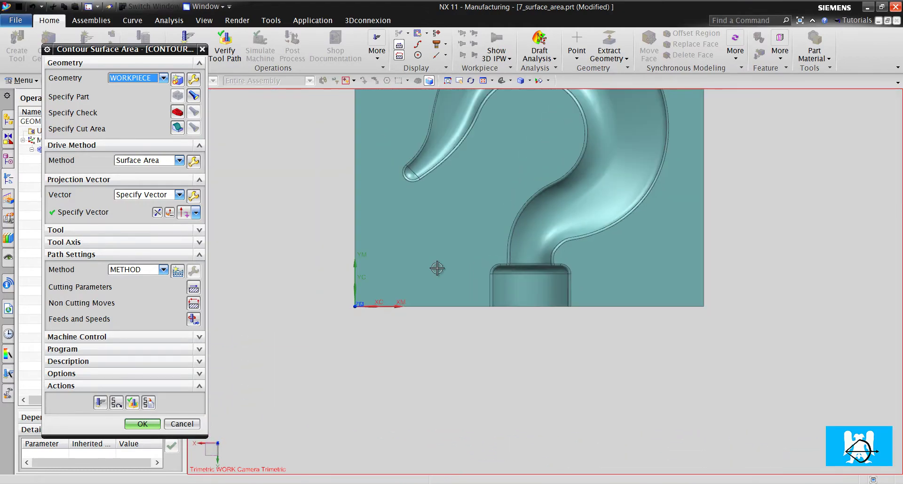
{"action": "left_click", "coordinate": [122, 404]}
{"action": "scroll", "coordinate": [482, 290], "scroll_direction": "up", "scroll_amount": 6}
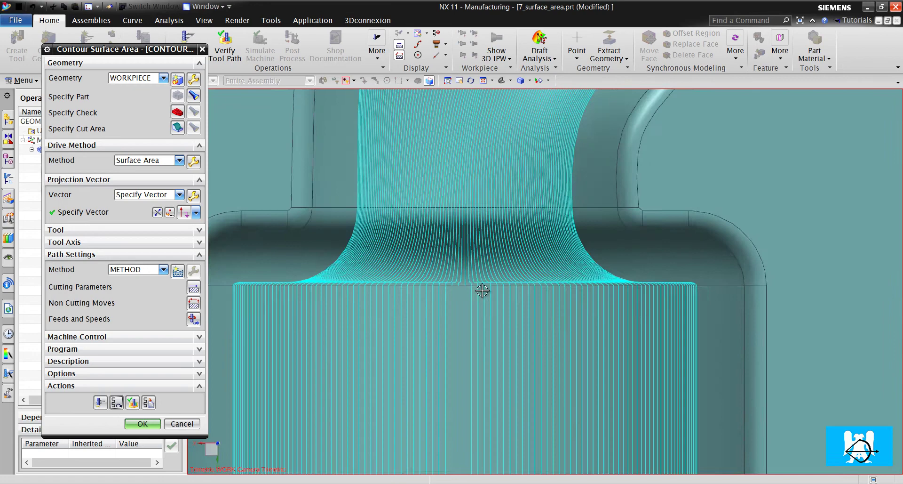
Step: Specify a fixed projection vector for the operation
{"action": "left_click", "coordinate": [82, 211]}
{"action": "scroll", "coordinate": [536, 318], "scroll_direction": "down", "scroll_amount": 5}
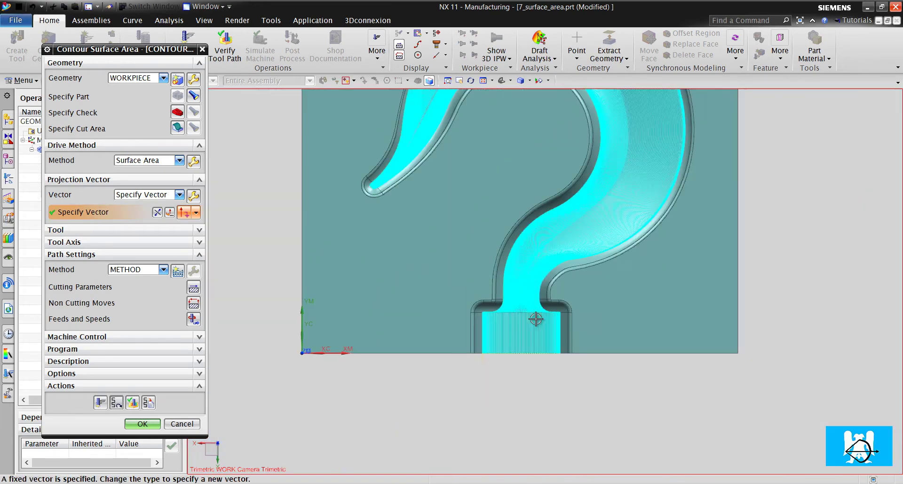
{"action": "middle_click_drag", "start_coordinate": [536, 319], "coordinate": [544, 264]}
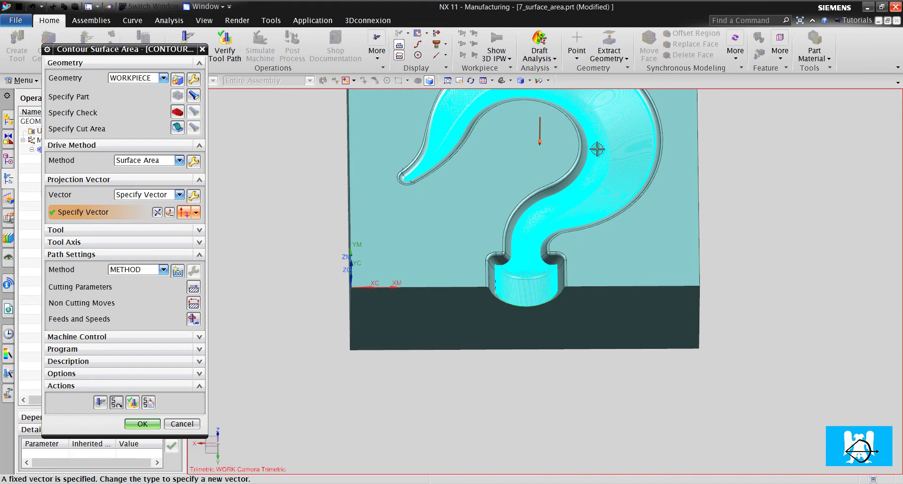
{"action": "middle_click_drag", "start_coordinate": [537, 133], "coordinate": [526, 173], "text": "shift"}
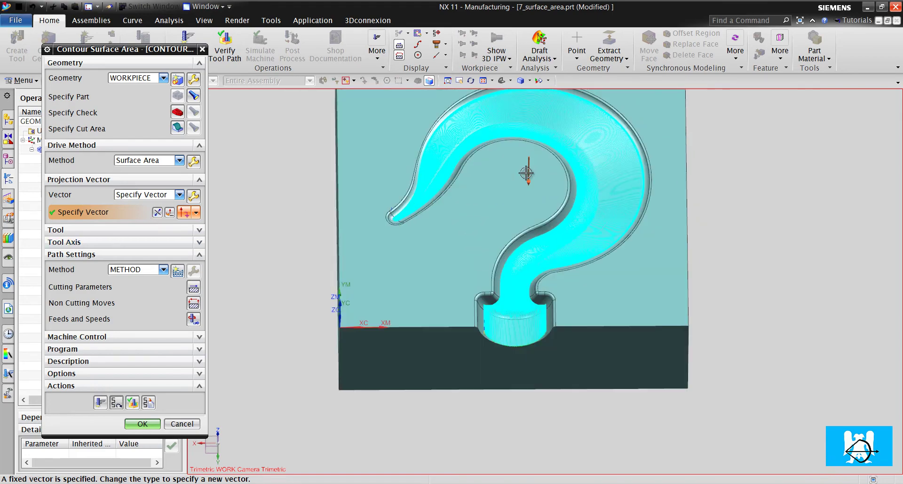
{"action": "scroll", "coordinate": [526, 173], "scroll_direction": "up", "scroll_amount": 4}
{"action": "scroll", "coordinate": [553, 134], "scroll_direction": "down", "scroll_amount": 3}
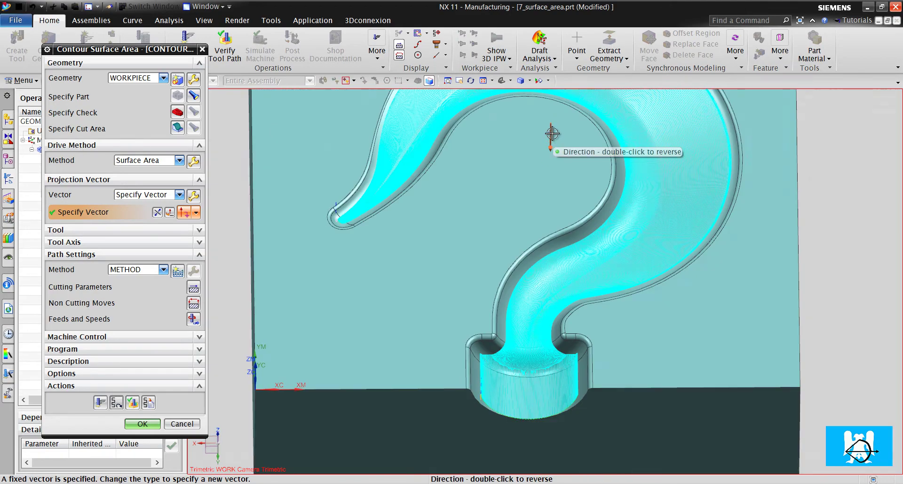
{"action": "scroll", "coordinate": [527, 367], "scroll_direction": "up", "scroll_amount": 3}
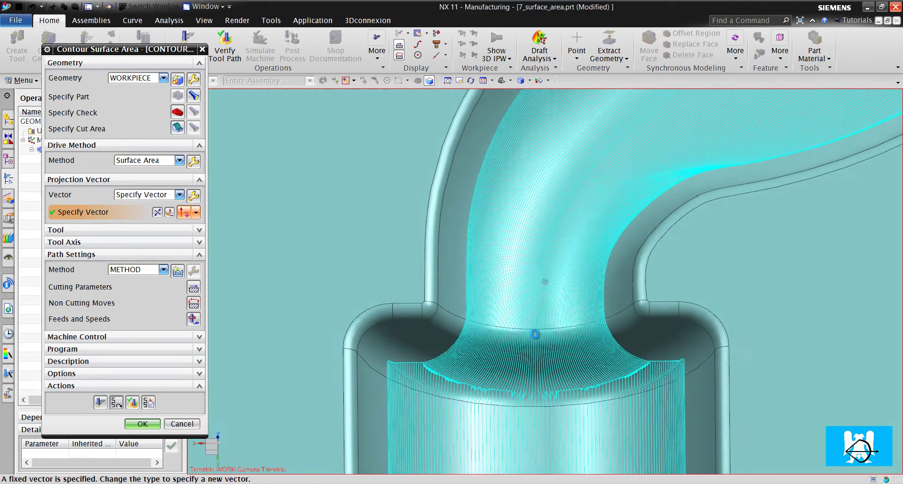
{"action": "scroll", "coordinate": [536, 330], "scroll_direction": "up", "scroll_amount": 2}
{"action": "scroll", "coordinate": [536, 327], "scroll_direction": "down", "scroll_amount": 5}
Step: Regenerate the toolpath and inspect the dense passes around the pipe base
{"action": "left_click", "coordinate": [116, 402]}
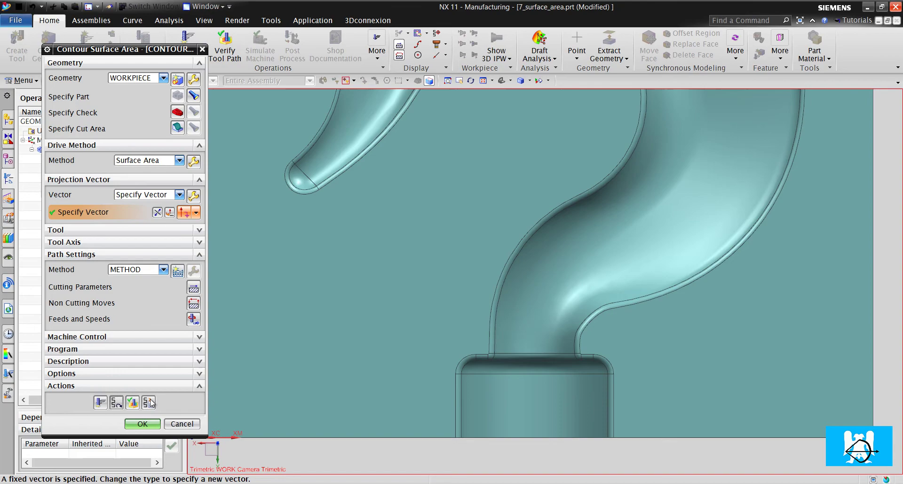
{"action": "scroll", "coordinate": [541, 382], "scroll_direction": "up", "scroll_amount": 4}
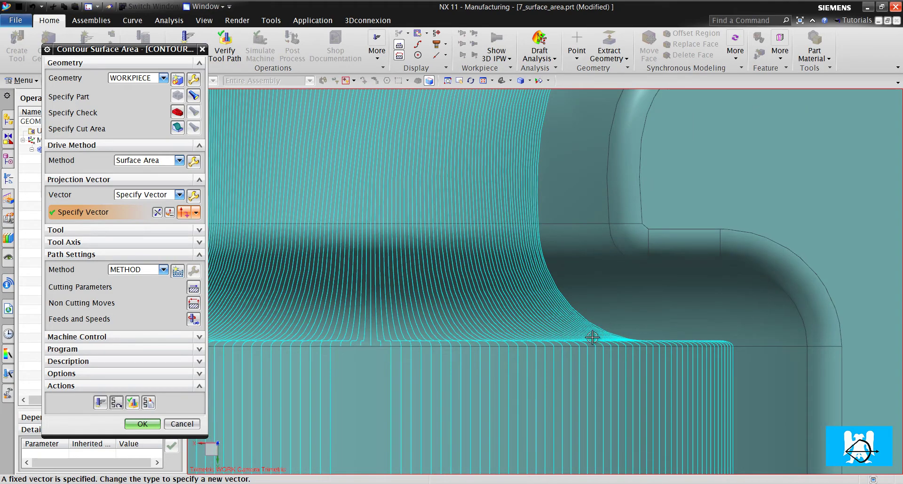
{"action": "scroll", "coordinate": [608, 321], "scroll_direction": "down", "scroll_amount": 3}
{"action": "scroll", "coordinate": [427, 343], "scroll_direction": "up", "scroll_amount": 5}
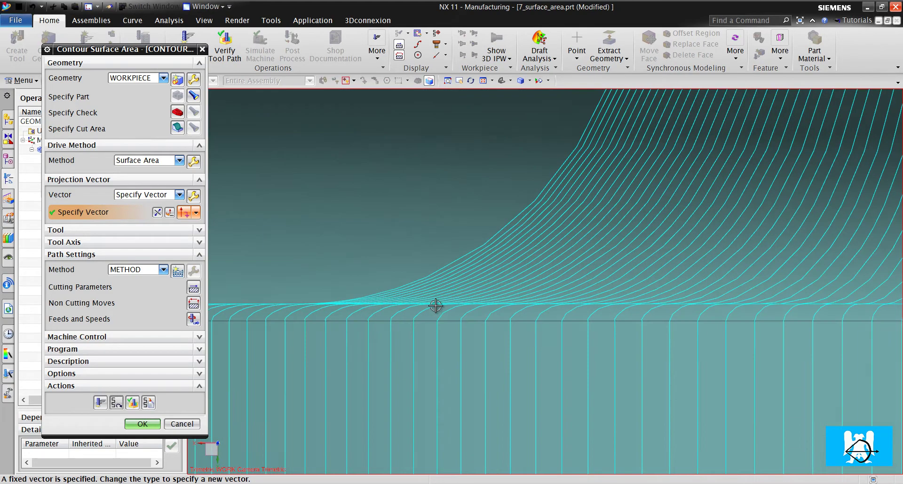
{"action": "scroll", "coordinate": [435, 306], "scroll_direction": "down", "scroll_amount": 2}
{"action": "middle_click_drag", "start_coordinate": [572, 299], "coordinate": [571, 280]}
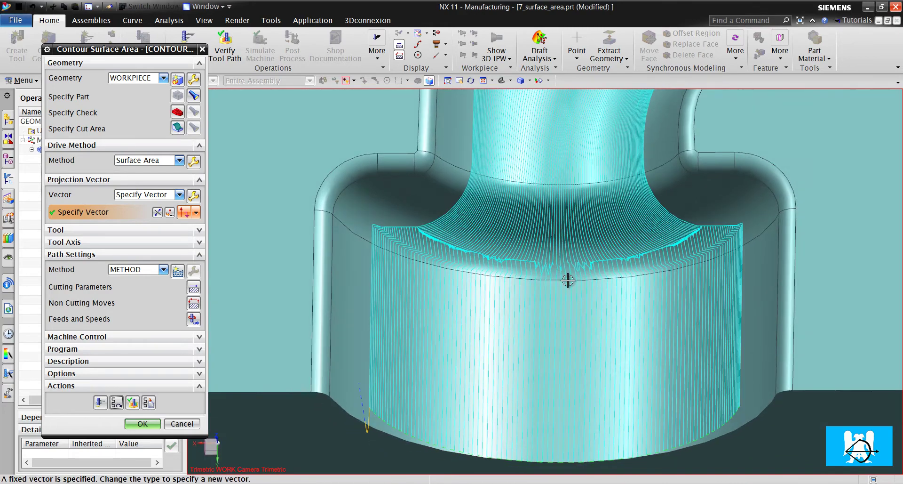
{"action": "scroll", "coordinate": [711, 205], "scroll_direction": "up", "scroll_amount": 3}
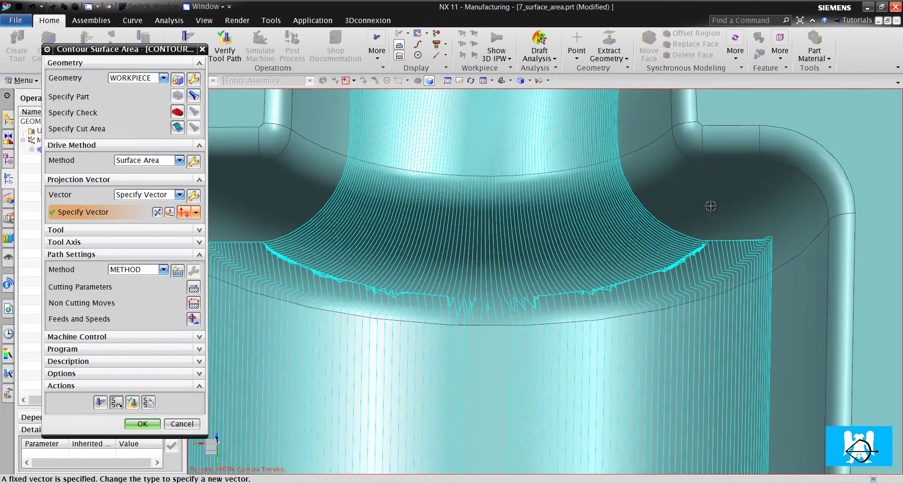
Step: Switch the projection vector to Normal to Drive and regenerate the toolpath around the base fillet
{"action": "left_click", "coordinate": [163, 192]}
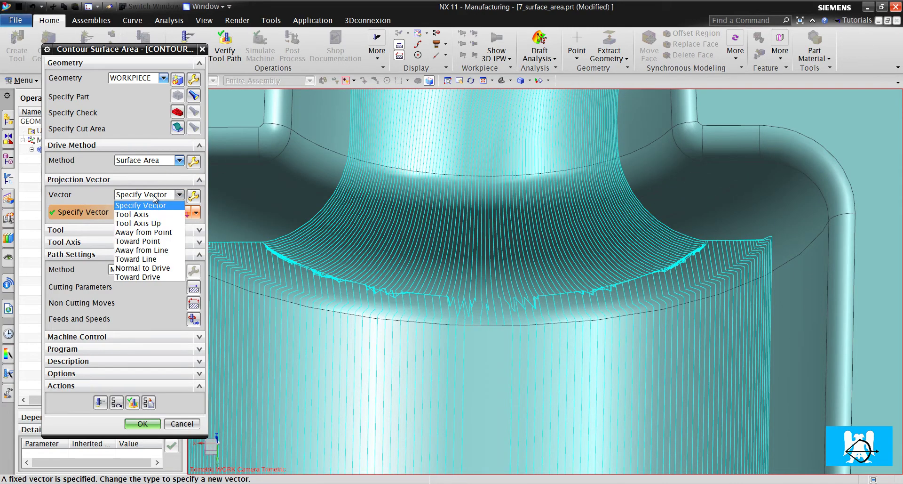
{"action": "left_click", "coordinate": [150, 267]}
{"action": "scroll", "coordinate": [505, 278], "scroll_direction": "down", "scroll_amount": 3}
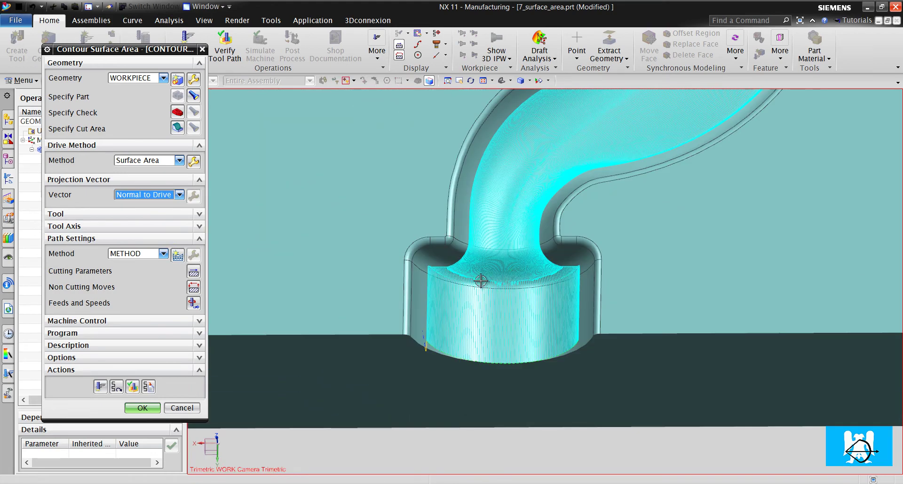
{"action": "middle_click_drag", "start_coordinate": [481, 281], "coordinate": [476, 250]}
{"action": "scroll", "coordinate": [556, 220], "scroll_direction": "up", "scroll_amount": 5}
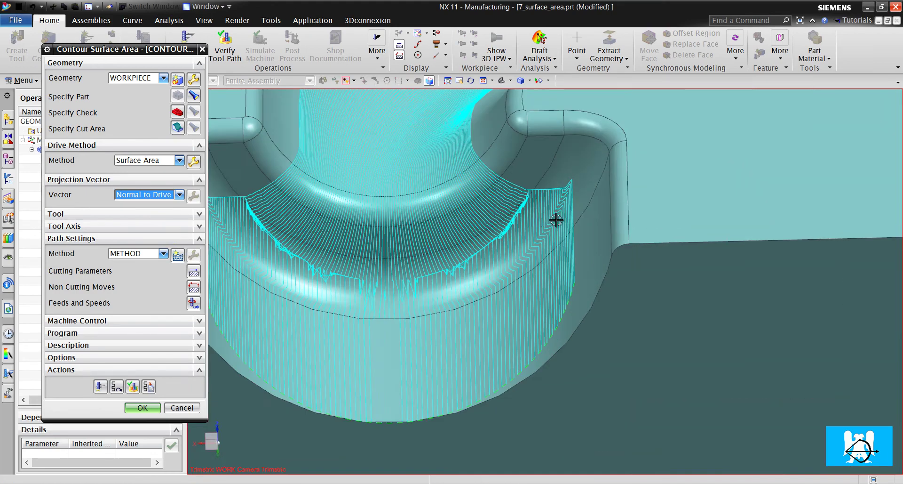
{"action": "scroll", "coordinate": [557, 220], "scroll_direction": "up", "scroll_amount": 2}
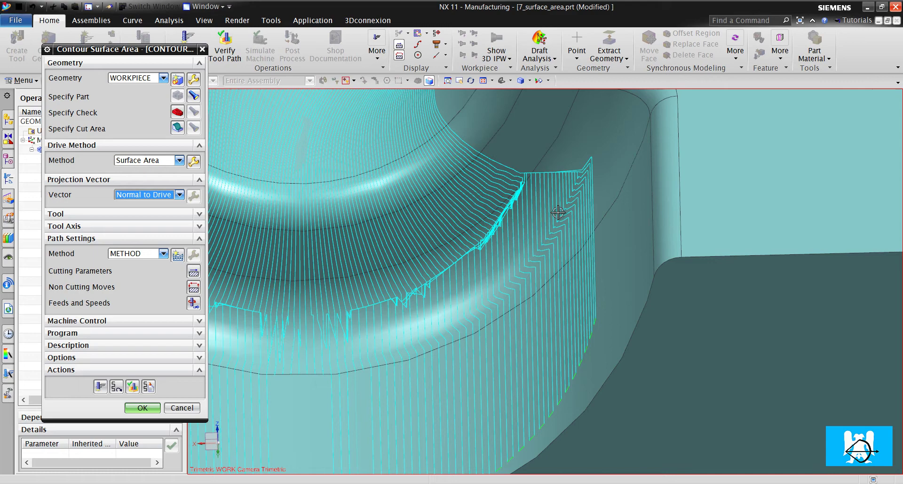
{"action": "scroll", "coordinate": [518, 223], "scroll_direction": "down", "scroll_amount": 4}
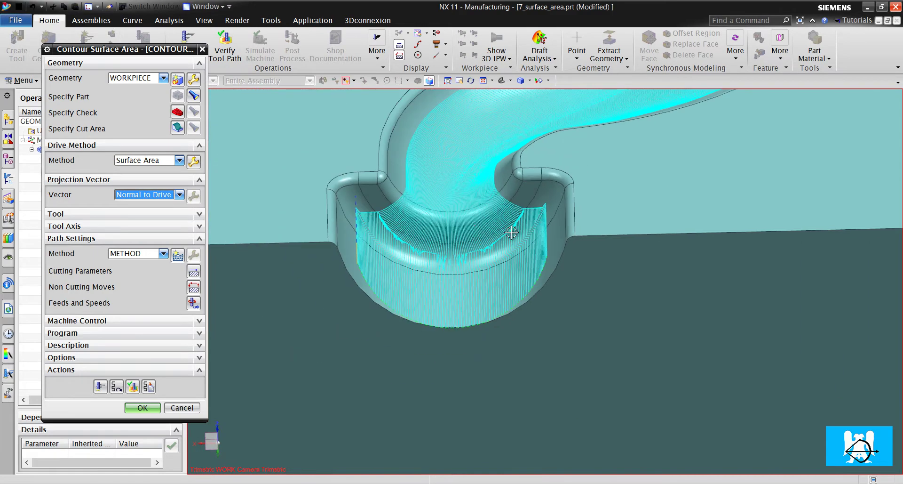
{"action": "scroll", "coordinate": [407, 217], "scroll_direction": "up", "scroll_amount": 4}
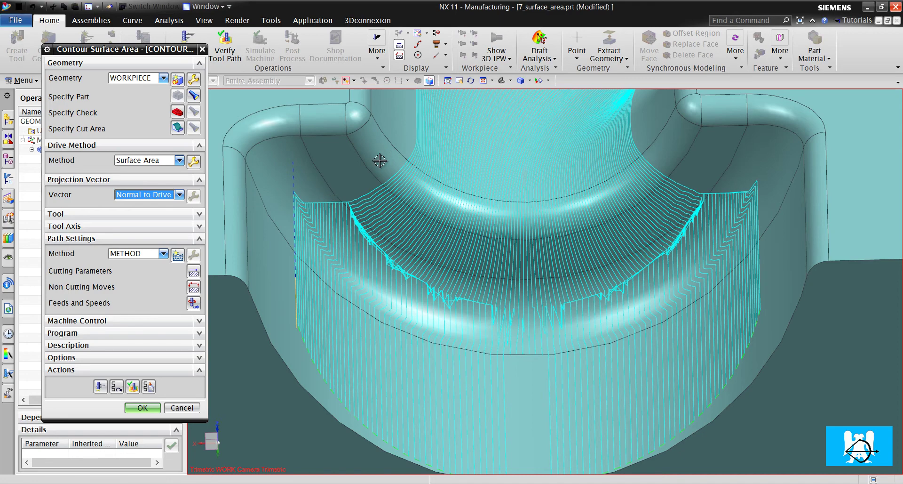
{"action": "left_click", "coordinate": [99, 386]}
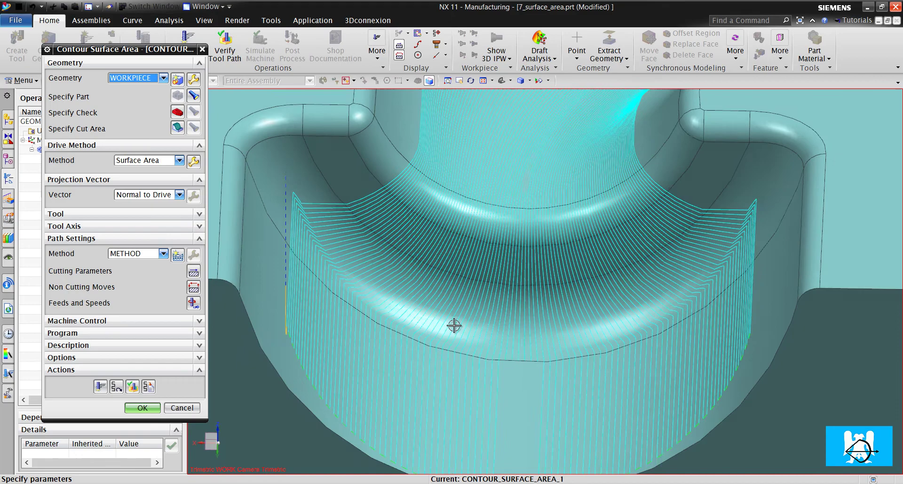
Step: Orbit and zoom around the part to inspect the toolpath on the question-mark pocket walls
{"action": "middle_click_drag", "start_coordinate": [454, 324], "coordinate": [614, 207]}
{"action": "scroll", "coordinate": [614, 207], "scroll_direction": "down", "scroll_amount": 8}
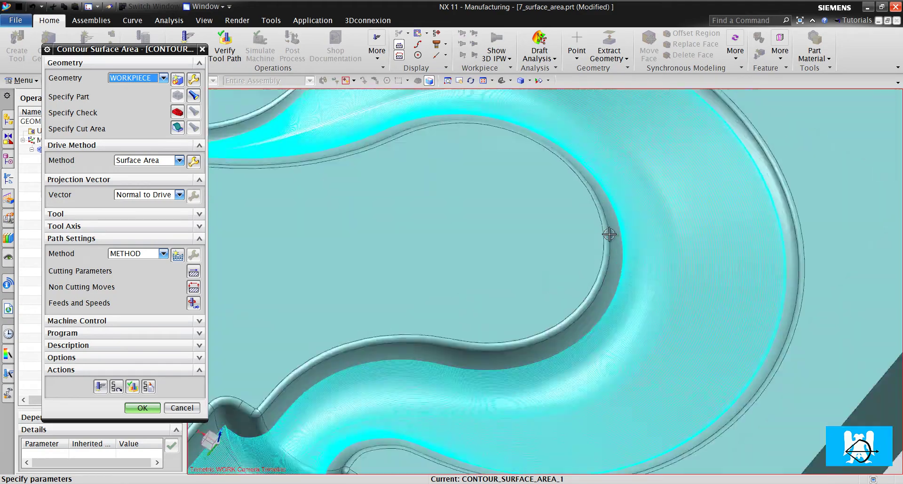
{"action": "scroll", "coordinate": [649, 261], "scroll_direction": "down", "scroll_amount": 3}
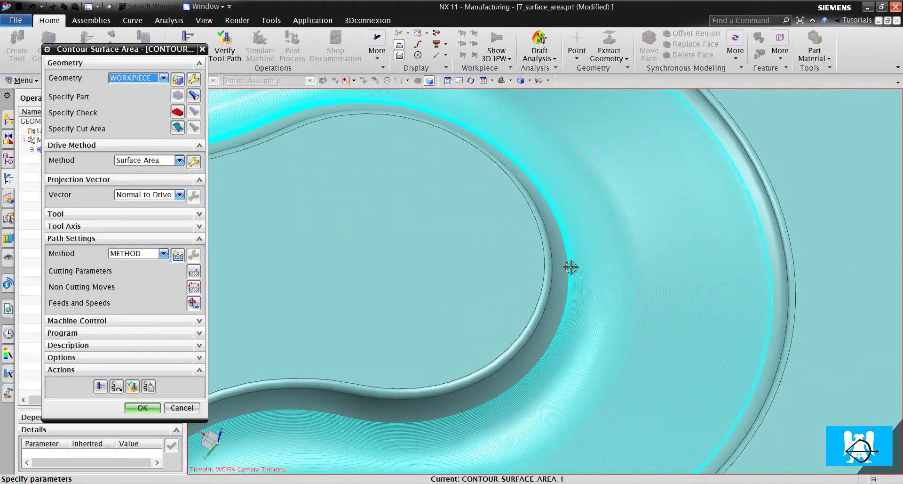
{"action": "middle_click_drag", "start_coordinate": [571, 267], "coordinate": [605, 236]}
{"action": "scroll", "coordinate": [480, 187], "scroll_direction": "down", "scroll_amount": 6}
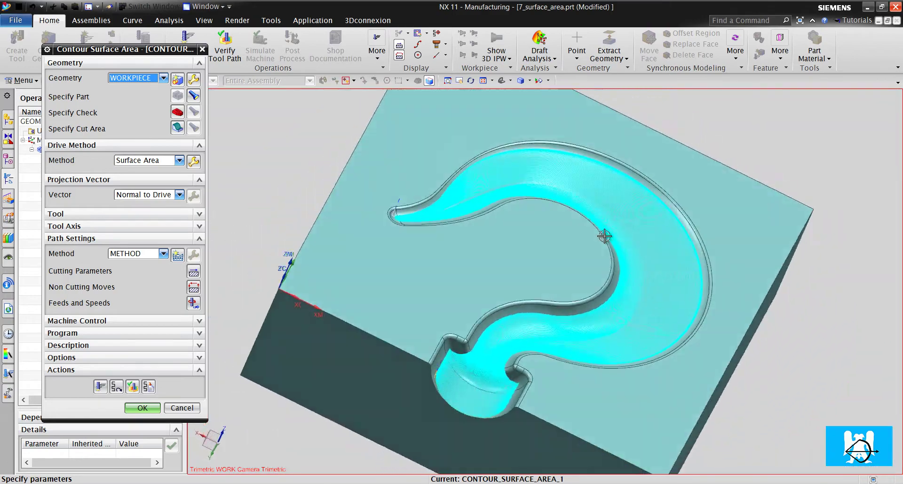
{"action": "scroll", "coordinate": [604, 236], "scroll_direction": "up", "scroll_amount": 8}
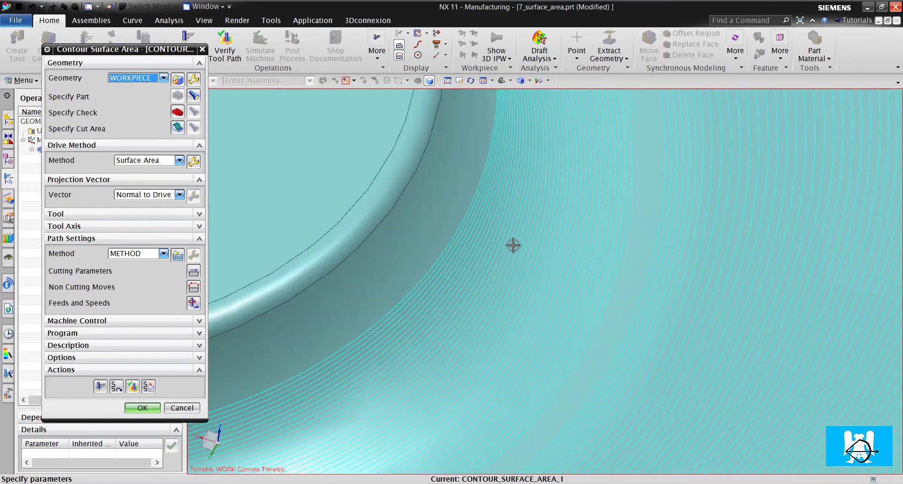
{"action": "scroll", "coordinate": [512, 245], "scroll_direction": "down", "scroll_amount": 6}
{"action": "scroll", "coordinate": [581, 218], "scroll_direction": "up", "scroll_amount": 7}
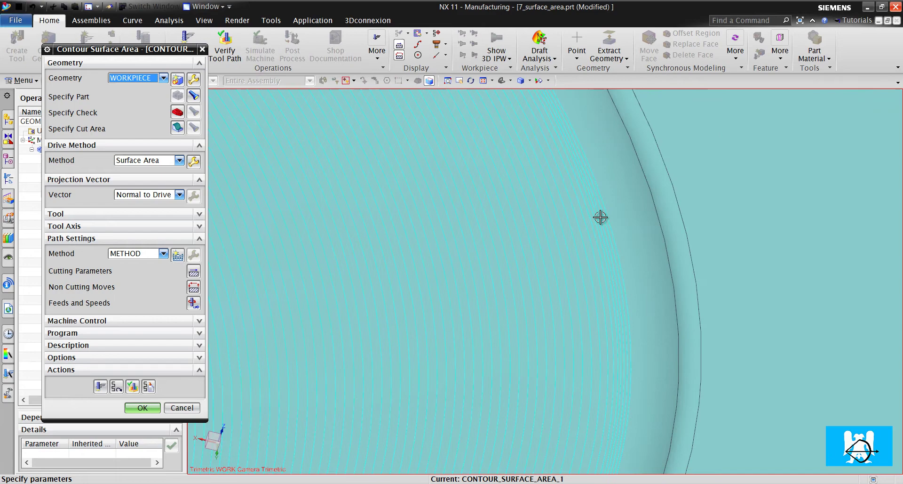
{"action": "scroll", "coordinate": [623, 221], "scroll_direction": "down", "scroll_amount": 5}
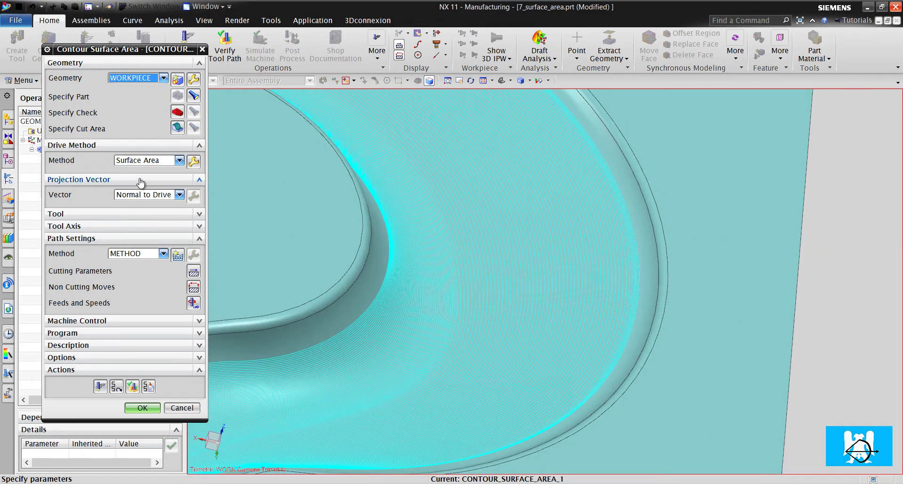
Step: Set the Surface Area drive stepover to Scallop with 0.3 scallop height and 0.3 vertical and horizontal limits
{"action": "middle_click", "coordinate": [196, 162]}
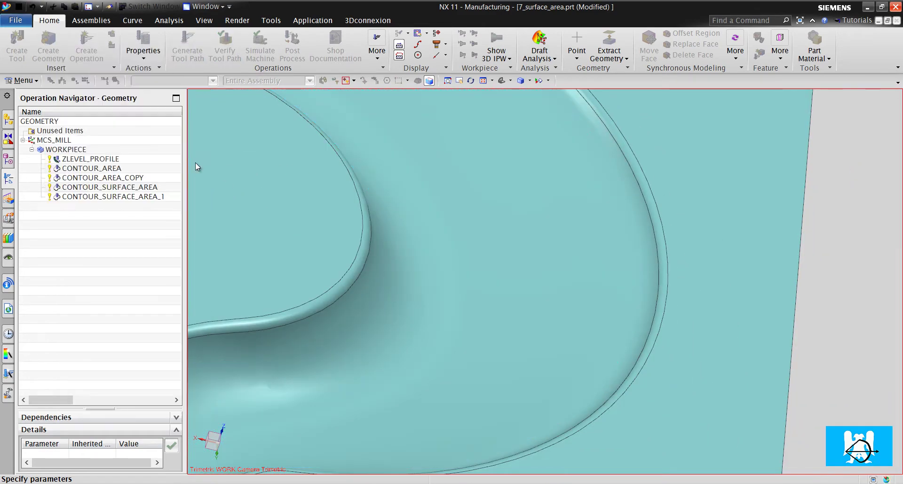
{"action": "left_click", "coordinate": [159, 196]}
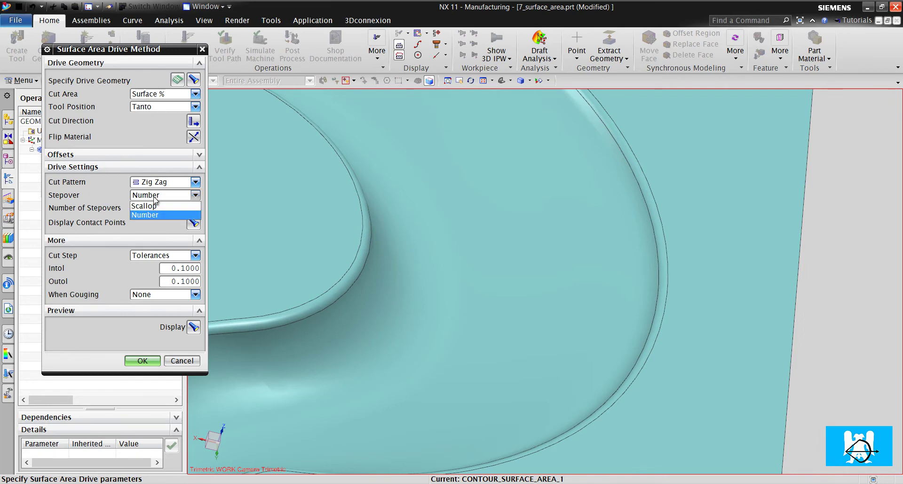
{"action": "left_click", "coordinate": [159, 212]}
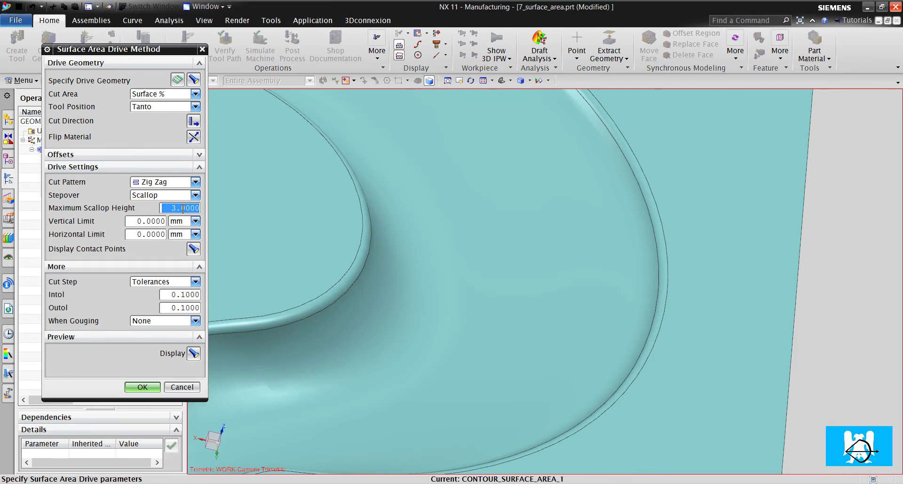
{"action": "type", "text": ".3"}
{"action": "key", "text": "Tab"}
{"action": "type", "text": ".3"}
{"action": "key", "text": "Tab"}
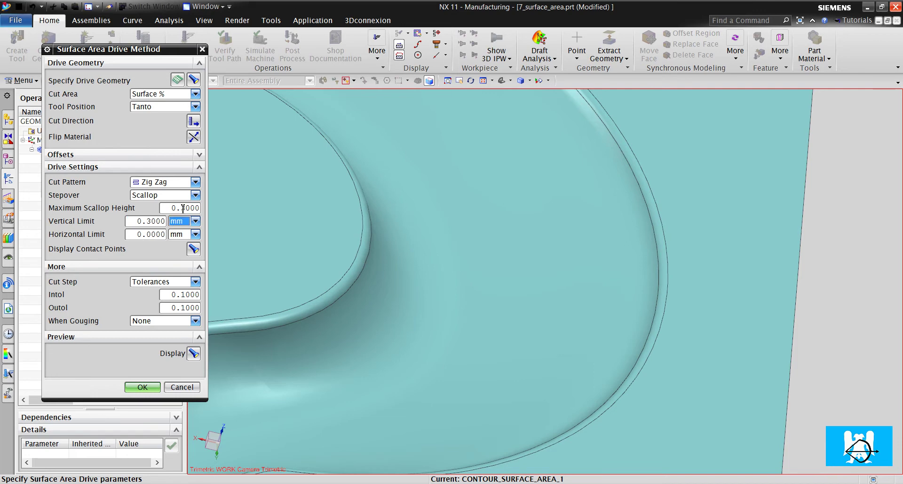
{"action": "key", "text": "Tab"}
{"action": "type", "text": ".3"}
{"action": "left_click", "coordinate": [142, 387]}
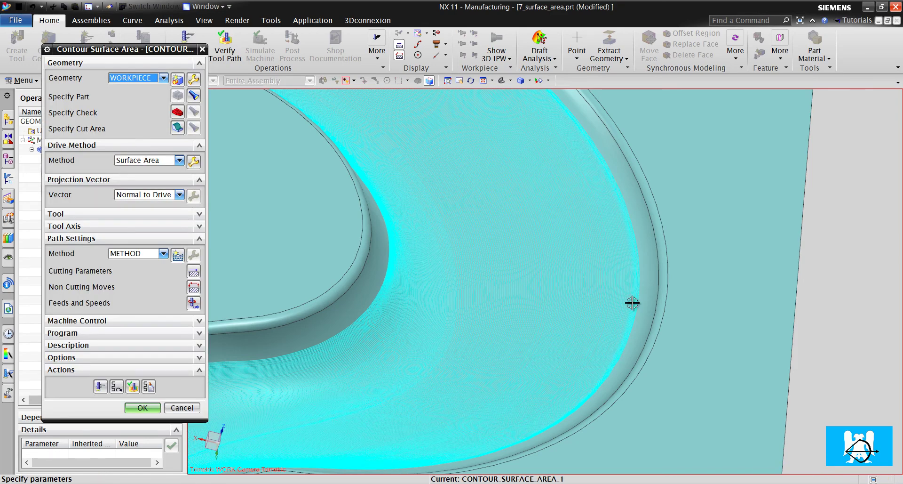
{"action": "key", "text": "ctrl+f"}
{"action": "scroll", "coordinate": [599, 298], "scroll_direction": "up", "scroll_amount": 8}
{"action": "scroll", "coordinate": [619, 315], "scroll_direction": "down", "scroll_amount": 5}
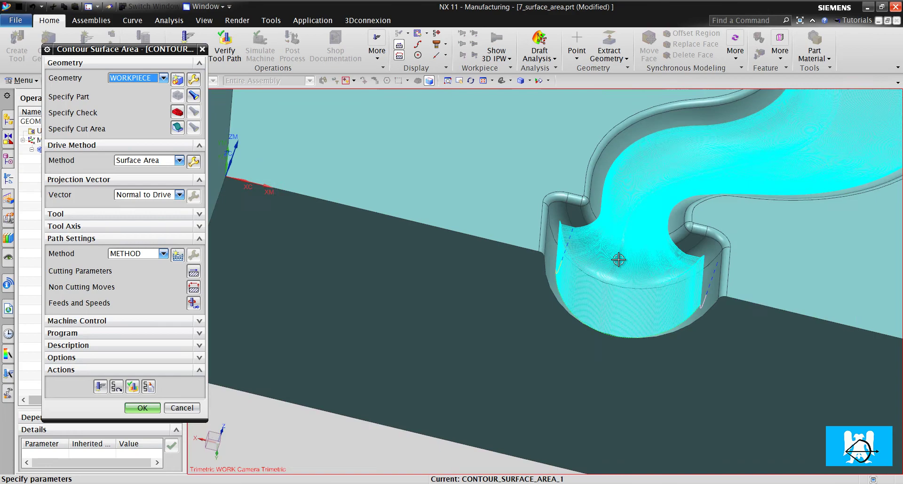
{"action": "middle_click_drag", "start_coordinate": [620, 315], "coordinate": [645, 228]}
{"action": "scroll", "coordinate": [635, 216], "scroll_direction": "up", "scroll_amount": 5}
{"action": "scroll", "coordinate": [659, 267], "scroll_direction": "up", "scroll_amount": 3}
{"action": "scroll", "coordinate": [594, 264], "scroll_direction": "down", "scroll_amount": 3}
{"action": "scroll", "coordinate": [490, 362], "scroll_direction": "up", "scroll_amount": 6}
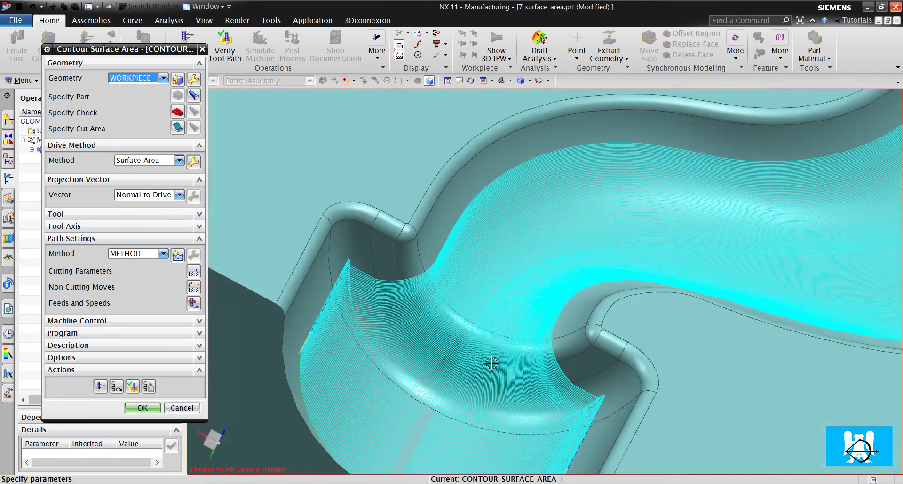
{"action": "scroll", "coordinate": [441, 331], "scroll_direction": "down", "scroll_amount": 5}
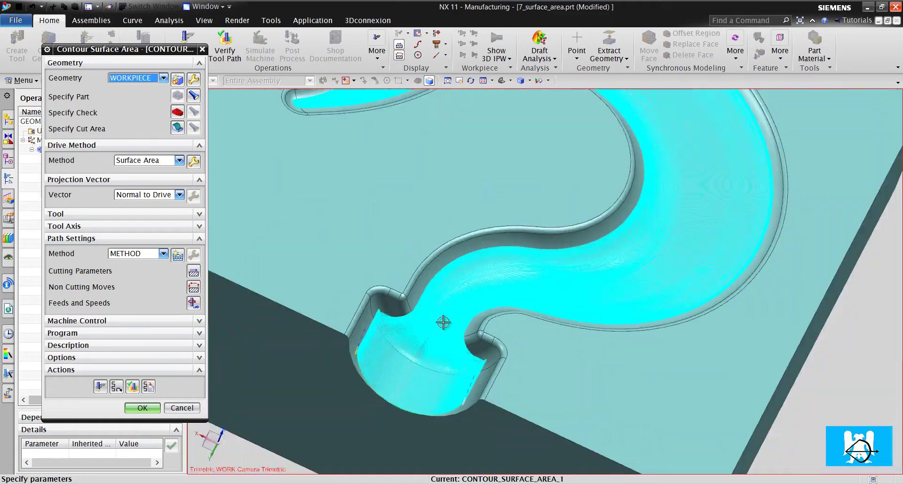
{"action": "middle_click_drag", "start_coordinate": [443, 323], "coordinate": [635, 246]}
{"action": "scroll", "coordinate": [651, 234], "scroll_direction": "up", "scroll_amount": 6}
{"action": "scroll", "coordinate": [648, 243], "scroll_direction": "up", "scroll_amount": 3}
{"action": "scroll", "coordinate": [647, 242], "scroll_direction": "down", "scroll_amount": 8}
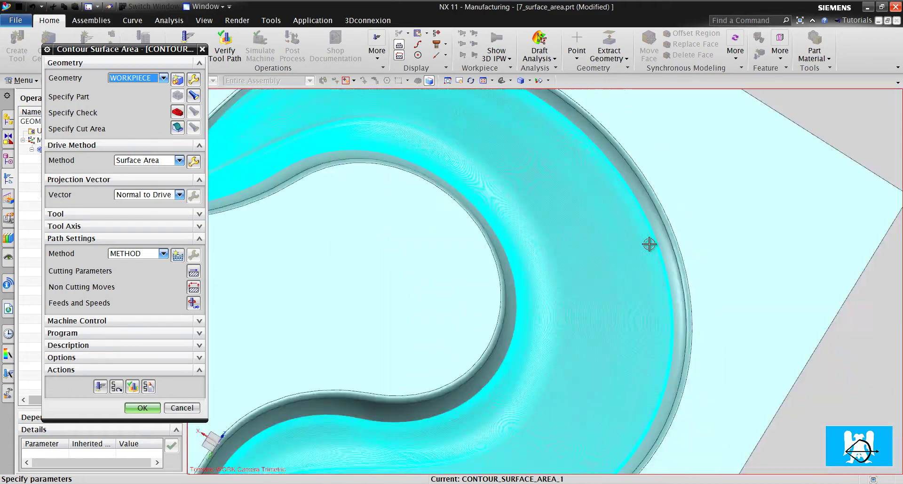
{"action": "middle_click_drag", "start_coordinate": [626, 235], "coordinate": [607, 247]}
{"action": "scroll", "coordinate": [607, 247], "scroll_direction": "up", "scroll_amount": 5}
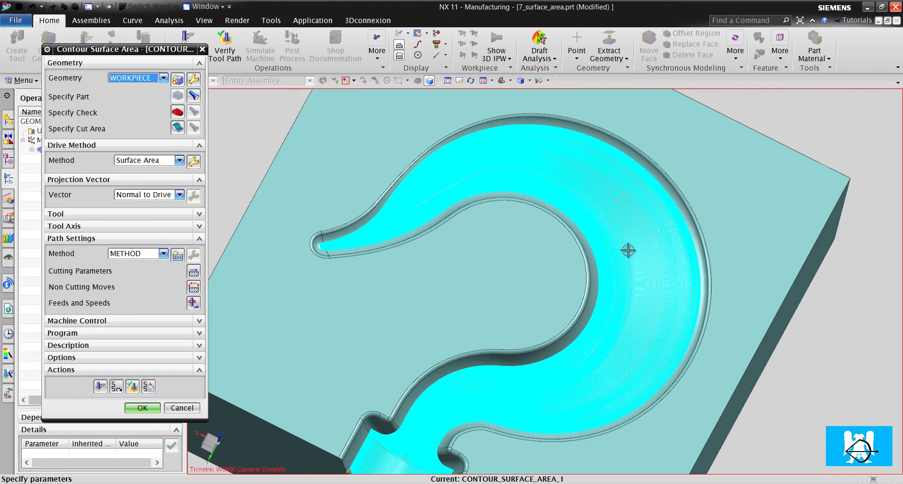
{"action": "scroll", "coordinate": [659, 254], "scroll_direction": "down", "scroll_amount": 2}
{"action": "middle_click_drag", "start_coordinate": [685, 246], "coordinate": [681, 250]}
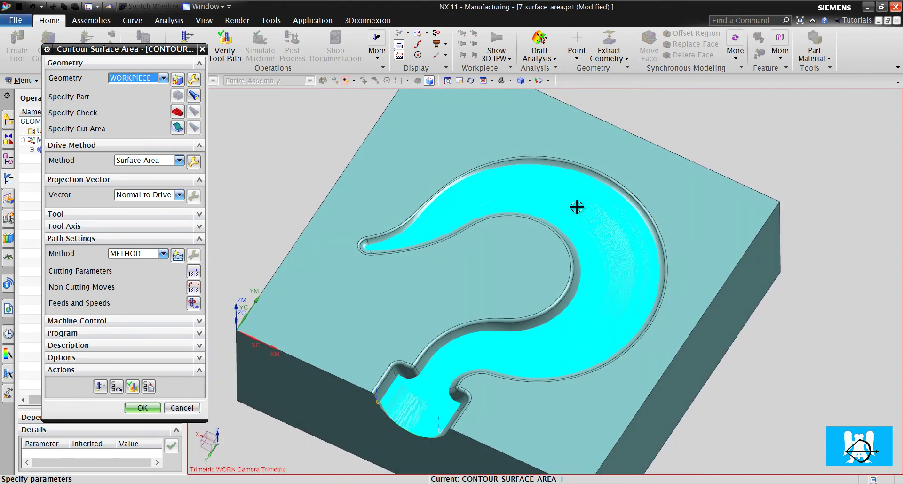
{"action": "middle_click_drag", "start_coordinate": [562, 211], "coordinate": [564, 252]}
{"action": "scroll", "coordinate": [643, 264], "scroll_direction": "up", "scroll_amount": 5}
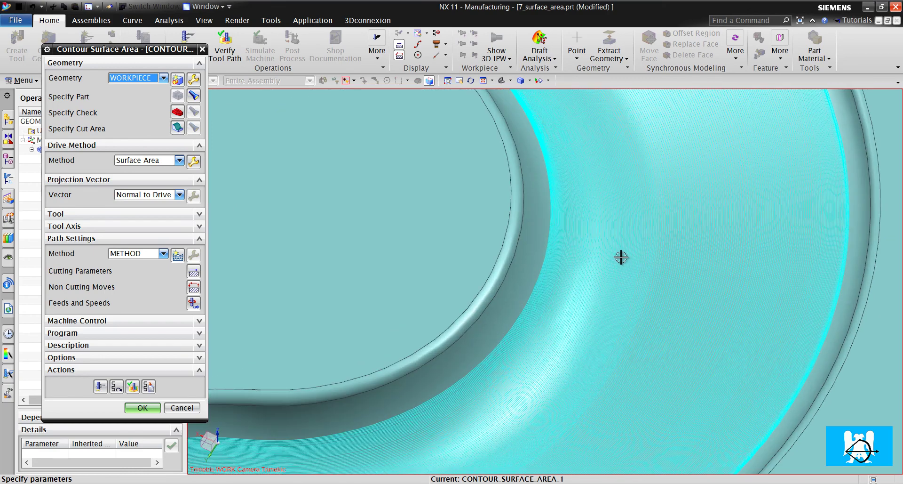
{"action": "scroll", "coordinate": [621, 256], "scroll_direction": "up", "scroll_amount": 3}
{"action": "scroll", "coordinate": [588, 245], "scroll_direction": "down", "scroll_amount": 6}
{"action": "scroll", "coordinate": [591, 258], "scroll_direction": "up", "scroll_amount": 4}
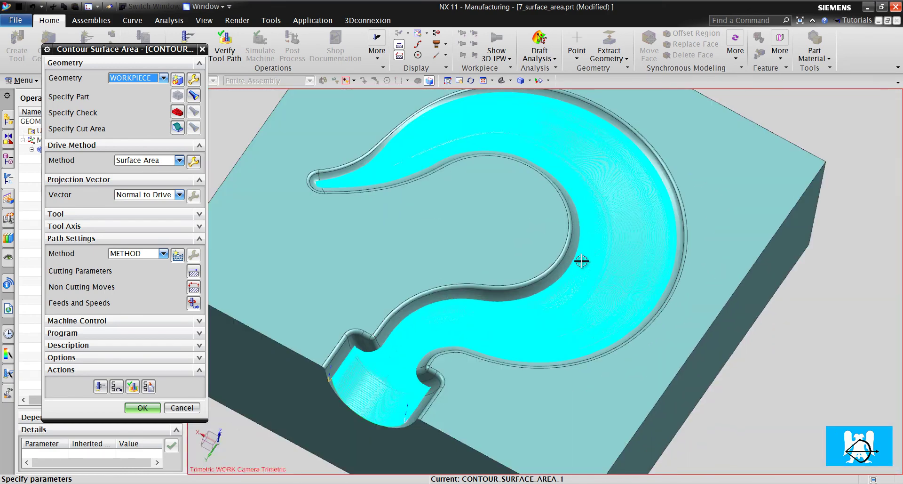
{"action": "scroll", "coordinate": [582, 261], "scroll_direction": "down", "scroll_amount": 4}
{"action": "scroll", "coordinate": [575, 259], "scroll_direction": "up", "scroll_amount": 4}
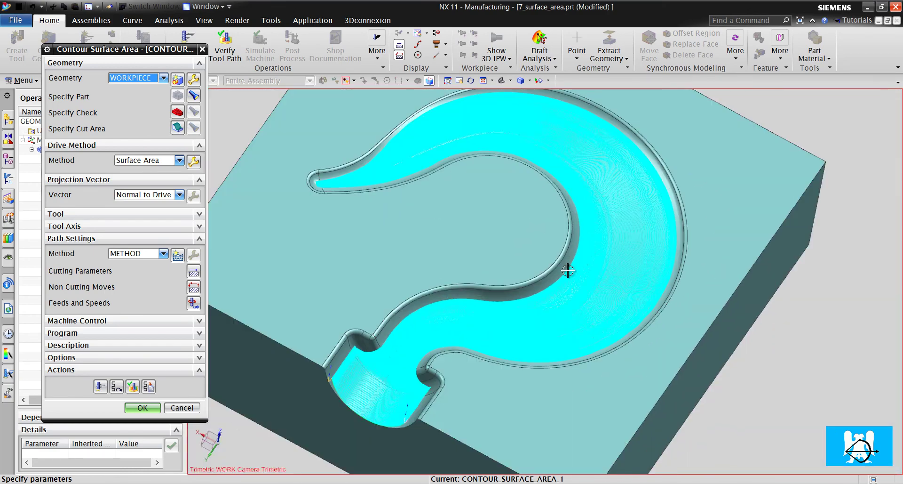